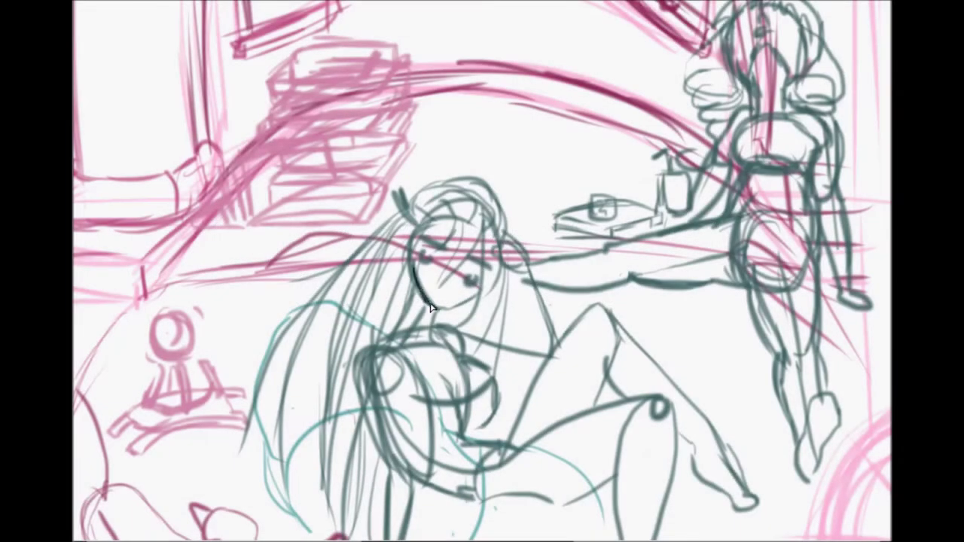
Ink the girl's jaw, cheek and neck lines over the sketch
key("ctrl+z")
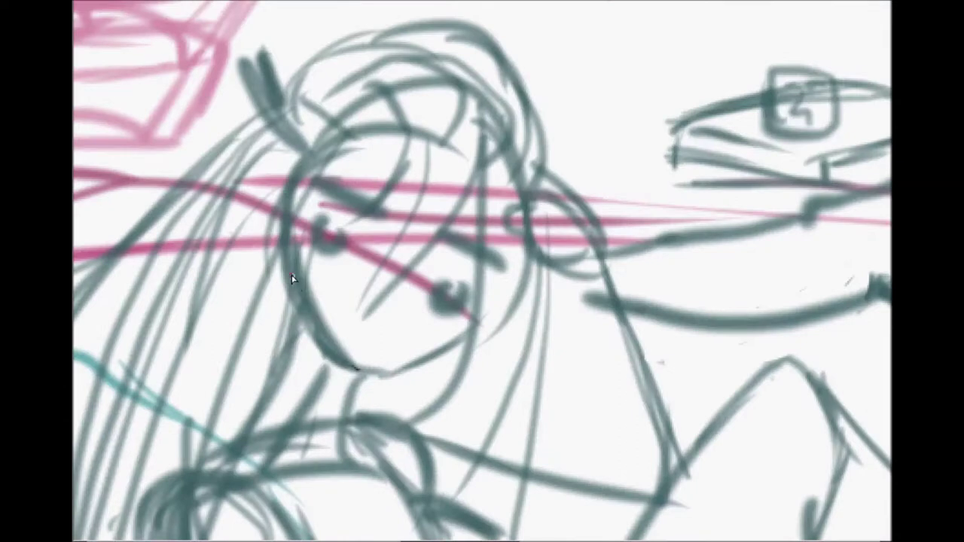
mouse_move(293, 275)
left_mouse_down()
mouse_move(398, 370)
mouse_move(467, 340)
left_mouse_up()
left_click_drag(343, 361, 292, 219)
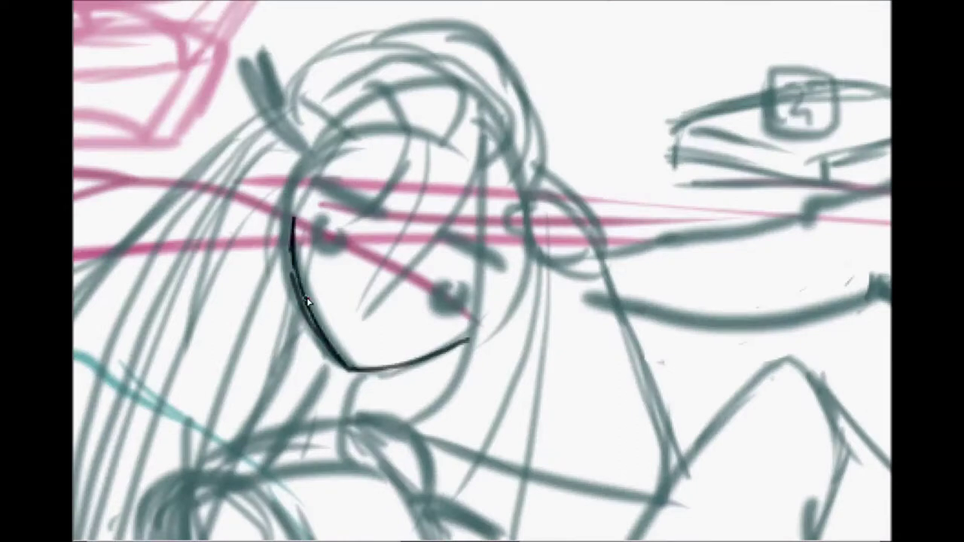
left_click_drag(298, 301, 256, 406)
left_click_drag(369, 372, 348, 455)
left_click_drag(305, 303, 235, 428)
mouse_move(305, 342)
left_mouse_down()
mouse_move(293, 226)
mouse_move(280, 354)
left_mouse_up()
Redraw cleaner cheek and jaw lines and ink both shoulder lines
key("ctrl+z")
key("ctrl+z")
left_click_drag(347, 369, 308, 310)
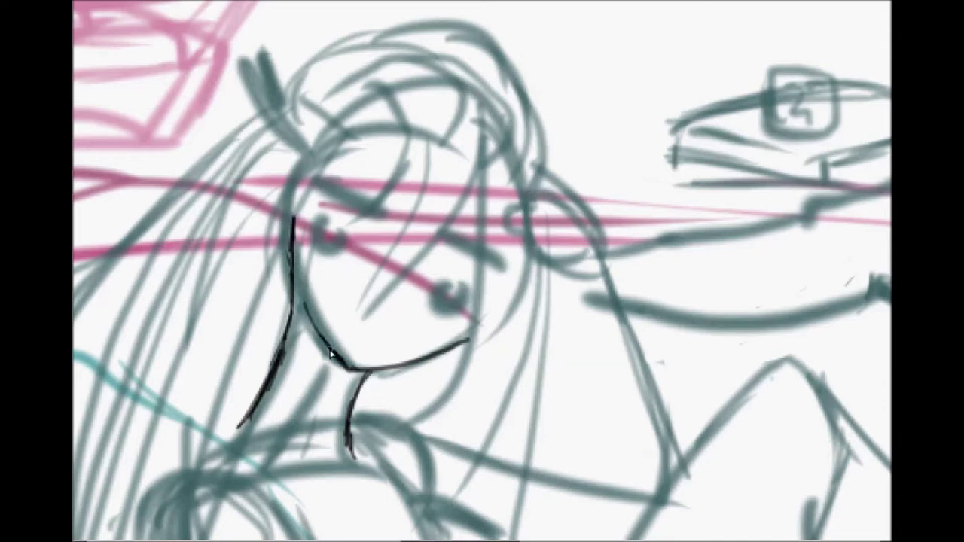
left_click_drag(252, 411, 134, 519)
mouse_move(350, 419)
left_mouse_down()
mouse_move(431, 452)
mouse_move(431, 473)
left_mouse_up()
left_click_drag(290, 376, 275, 327)
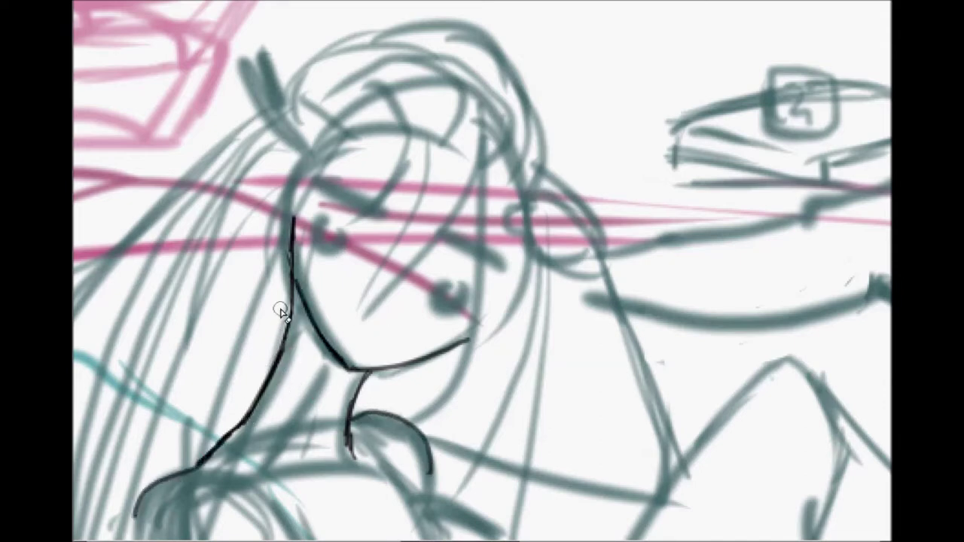
Ink fringe strands across the face and a rough oval eye
mouse_move(477, 162)
left_mouse_down()
mouse_move(418, 267)
mouse_move(361, 312)
mouse_move(386, 312)
mouse_move(384, 259)
mouse_move(415, 168)
mouse_move(381, 255)
left_mouse_up()
left_click_drag(411, 167, 348, 231)
left_click_drag(476, 178, 472, 235)
left_click_drag(426, 270, 473, 301)
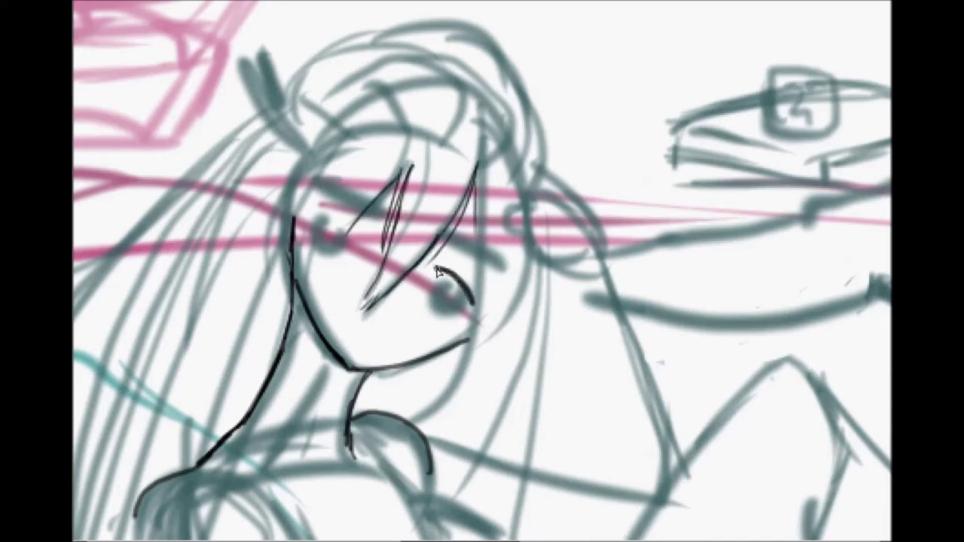
mouse_move(440, 270)
left_mouse_down()
mouse_move(419, 290)
mouse_move(435, 309)
mouse_move(473, 304)
mouse_move(445, 260)
left_mouse_up()
Draw a small frowning mouth and refine the eyelid, lashes and right face edge
mouse_move(377, 331)
left_mouse_down()
mouse_move(398, 332)
mouse_move(402, 319)
mouse_move(382, 325)
left_mouse_up()
key("ctrl+z")
key("ctrl+z")
key("ctrl+z")
left_click_drag(424, 280, 456, 296)
left_click_drag(455, 241, 489, 273)
left_click_drag(477, 197, 461, 398)
left_click_drag(354, 336, 390, 345)
mouse_move(418, 271)
left_mouse_down()
mouse_move(475, 316)
mouse_move(486, 270)
mouse_move(468, 239)
mouse_move(453, 270)
left_mouse_up()
Ink the jaw from chin to right cheek and a V-shaped strand on the left
left_click_drag(422, 360, 473, 308)
left_click_drag(476, 263, 467, 316)
mouse_move(354, 222)
left_mouse_down()
mouse_move(324, 293)
mouse_move(334, 194)
left_mouse_up()
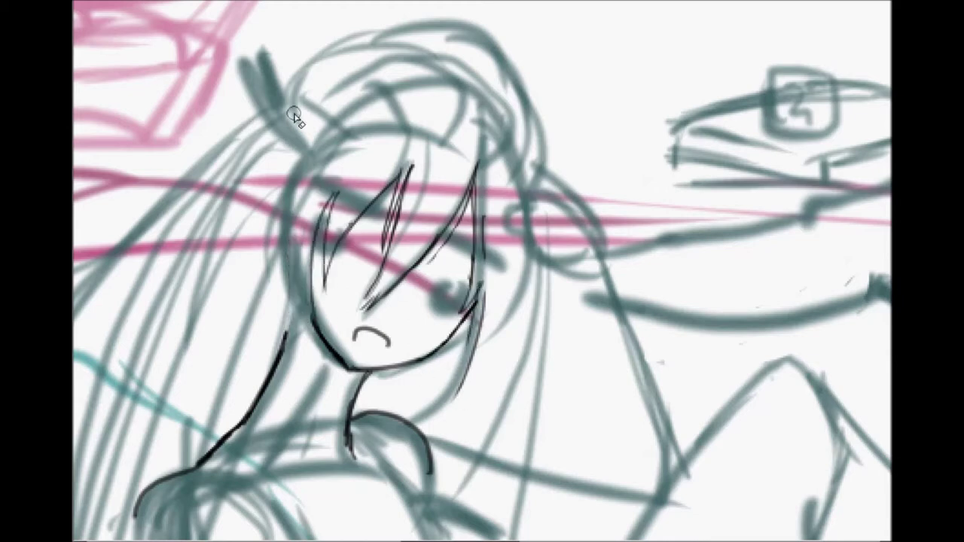
key("Delete")
Ink the right eye's upper lid and darken the mouth line
key("End")
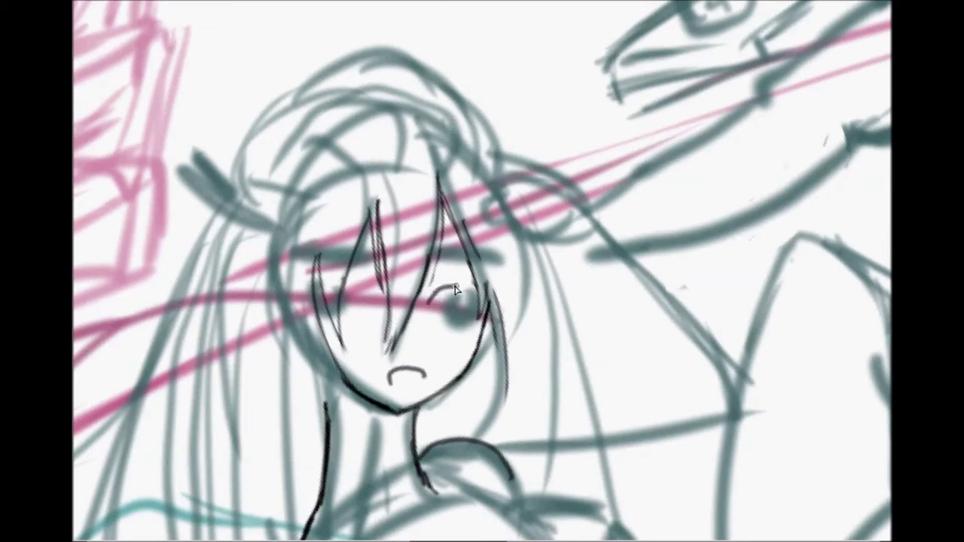
left_click_drag(436, 300, 476, 293)
key("ctrl+z")
key("ctrl+z")
mouse_move(431, 309)
left_mouse_down()
mouse_move(478, 296)
mouse_move(469, 287)
mouse_move(473, 304)
left_mouse_up()
mouse_move(389, 381)
left_mouse_down()
mouse_move(424, 381)
mouse_move(412, 389)
left_mouse_up()
Draw the right iris, a first left eye, and strands along the face's left
left_click_drag(439, 301, 458, 324)
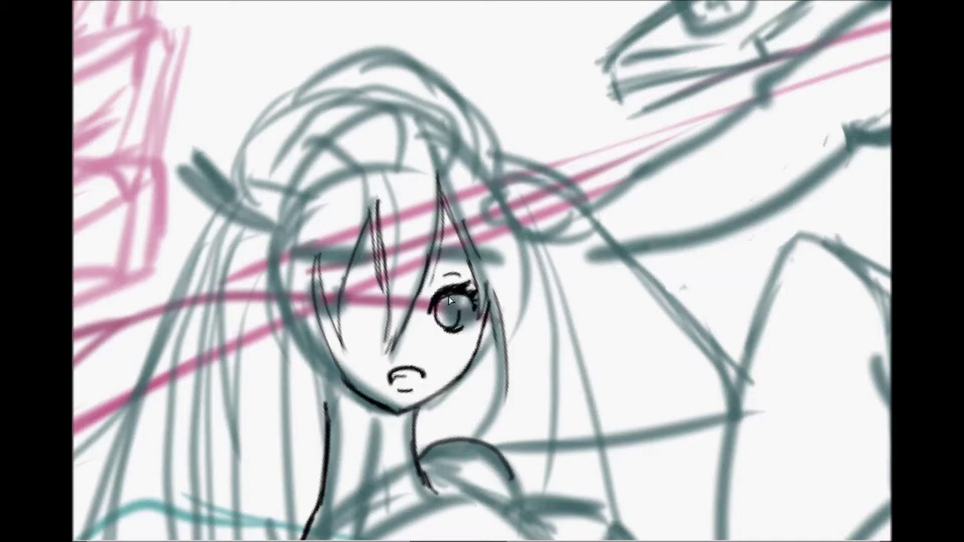
mouse_move(354, 305)
left_mouse_down()
mouse_move(391, 304)
mouse_move(357, 300)
mouse_move(352, 316)
left_mouse_up()
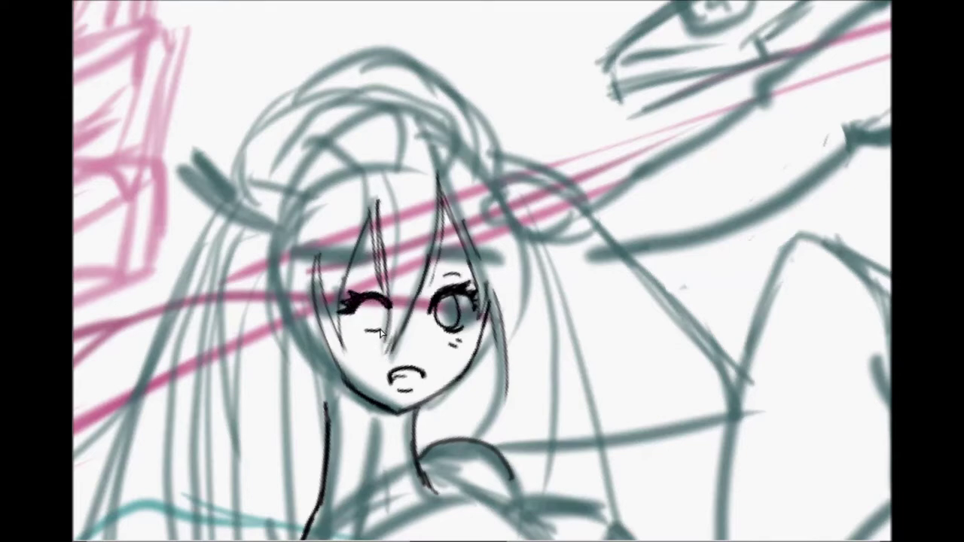
left_click_drag(374, 302, 362, 329)
left_click_drag(315, 261, 367, 452)
left_click_drag(340, 363, 333, 405)
left_click_drag(483, 203, 516, 270)
Redraw the left eye as an open oval with lashes and iris
key("ctrl+z")
key("ctrl+z")
key("ctrl+z")
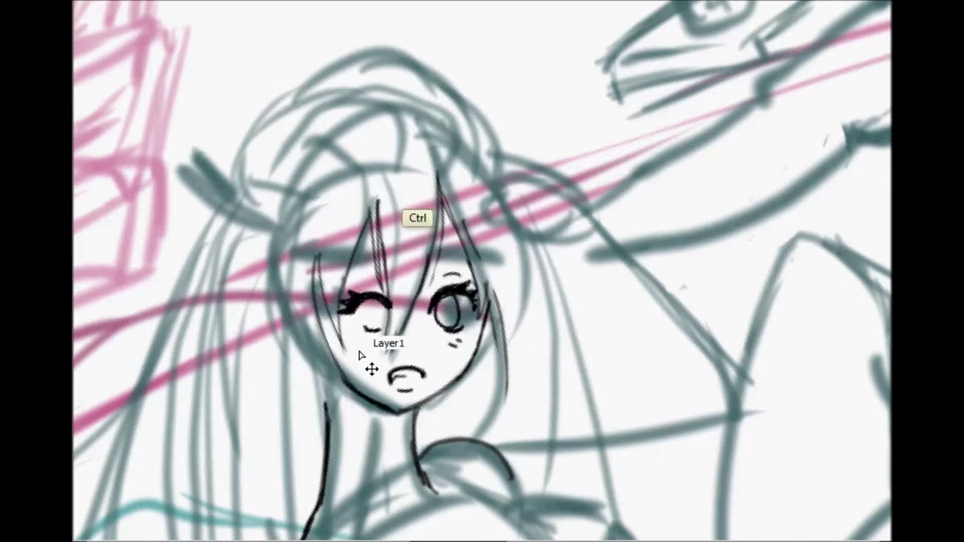
key("ctrl+z")
key("ctrl+z")
mouse_move(381, 305)
left_mouse_down()
mouse_move(340, 301)
mouse_move(378, 297)
mouse_move(367, 296)
left_mouse_up()
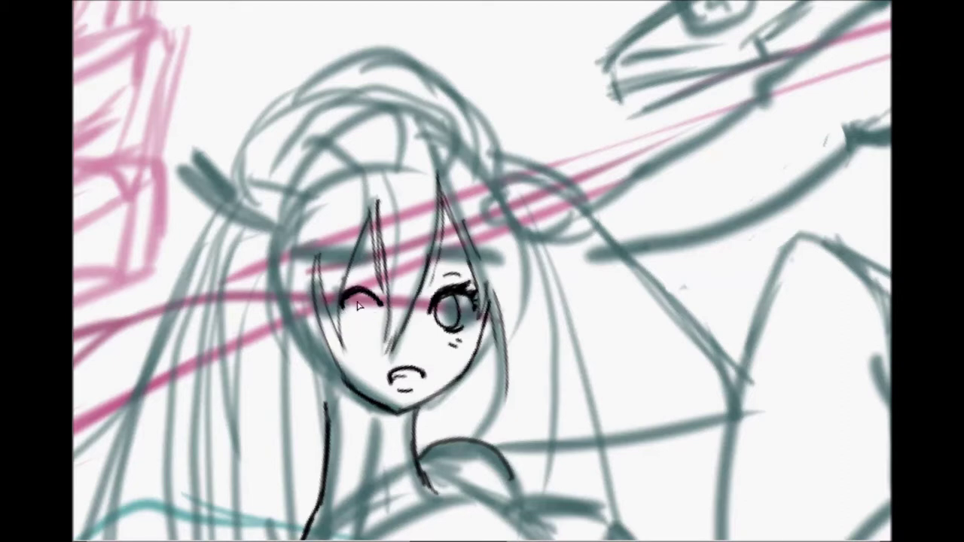
left_click_drag(342, 303, 371, 329)
key("ctrl+z")
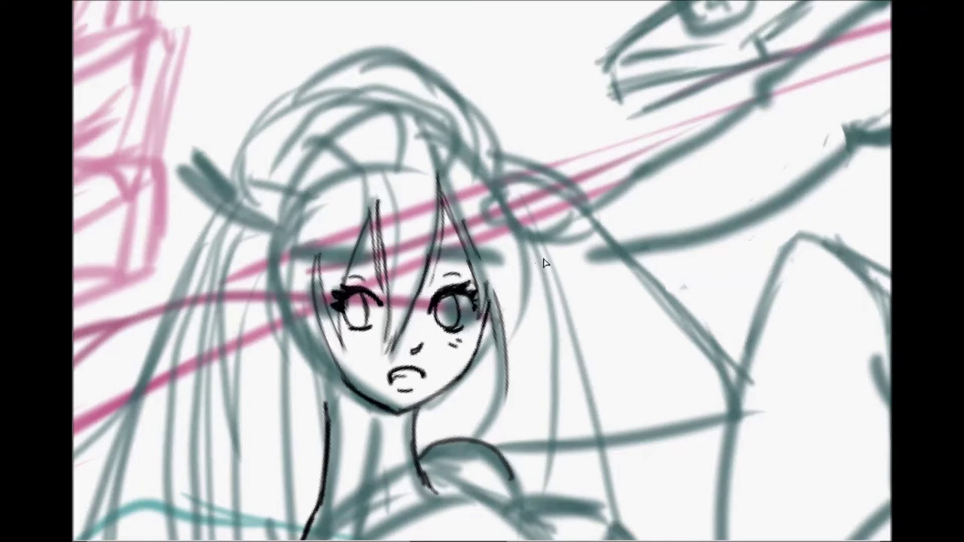
Ink long thin hair strands down both sides of the face and neck
left_click_drag(453, 171, 527, 361)
left_click_drag(482, 180, 569, 422)
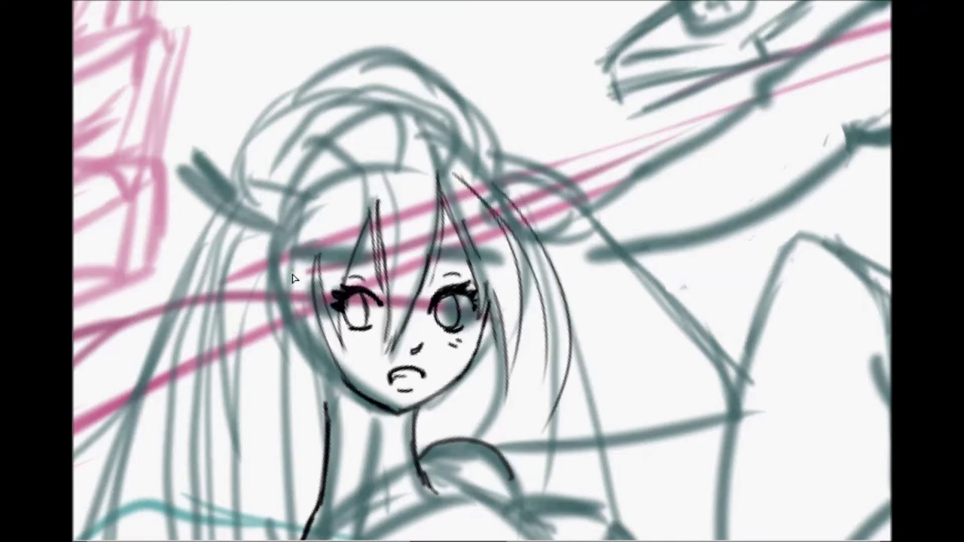
left_click_drag(298, 241, 309, 368)
left_click_drag(290, 221, 354, 422)
left_click_drag(297, 248, 354, 440)
left_click_drag(356, 393, 384, 493)
left_click_drag(354, 426, 381, 497)
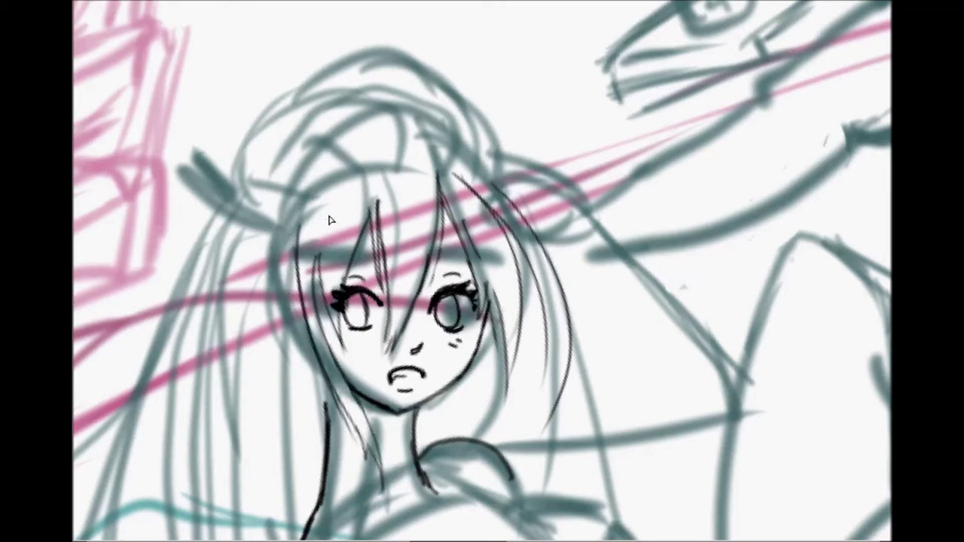
scroll(300, 408, "down", 5)
scroll(301, 301, "up", 4)
scroll(301, 302, "up", 1)
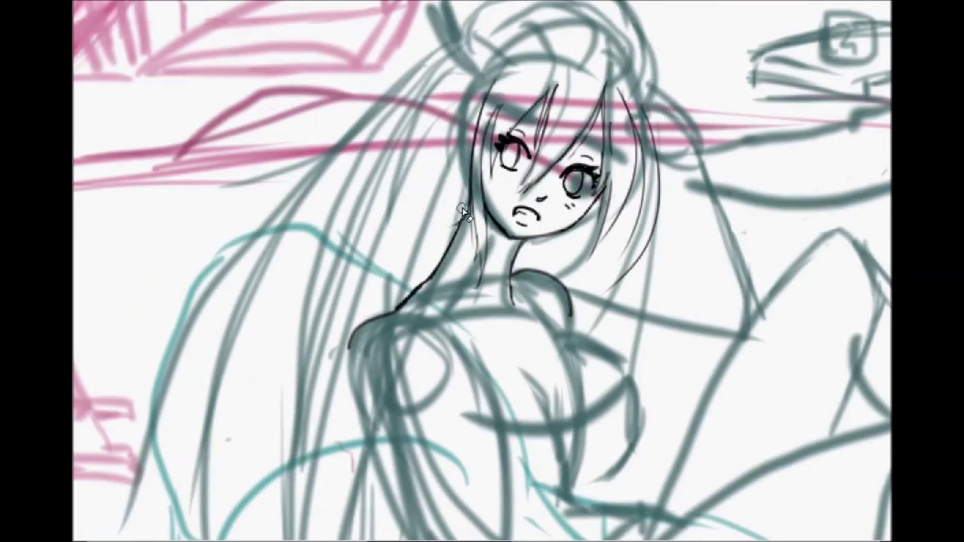
Ink the face edge, both shoulders, the left side contour and the lowered arm's outlines
left_click_drag(462, 166, 457, 240)
key("ctrl")
left_click_drag(570, 332, 569, 295)
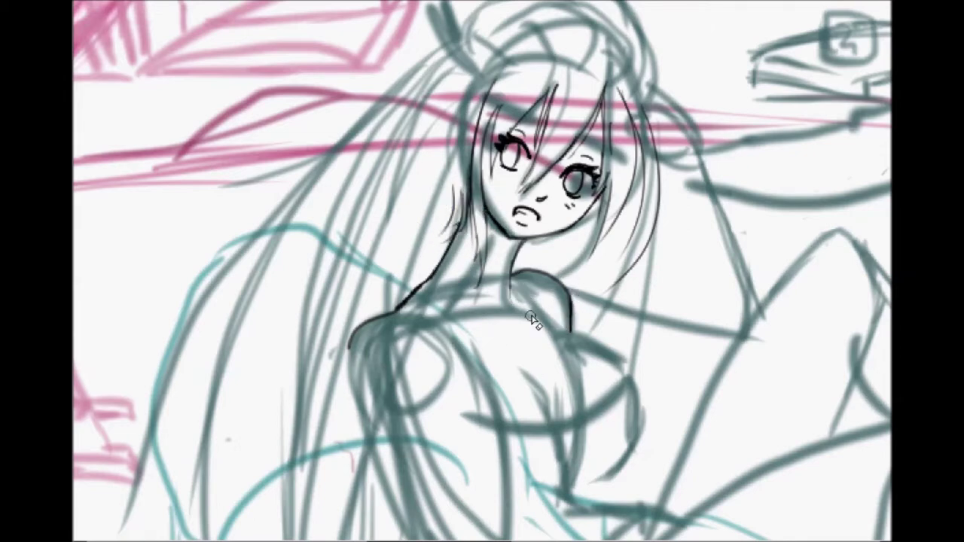
left_click_drag(348, 363, 376, 322)
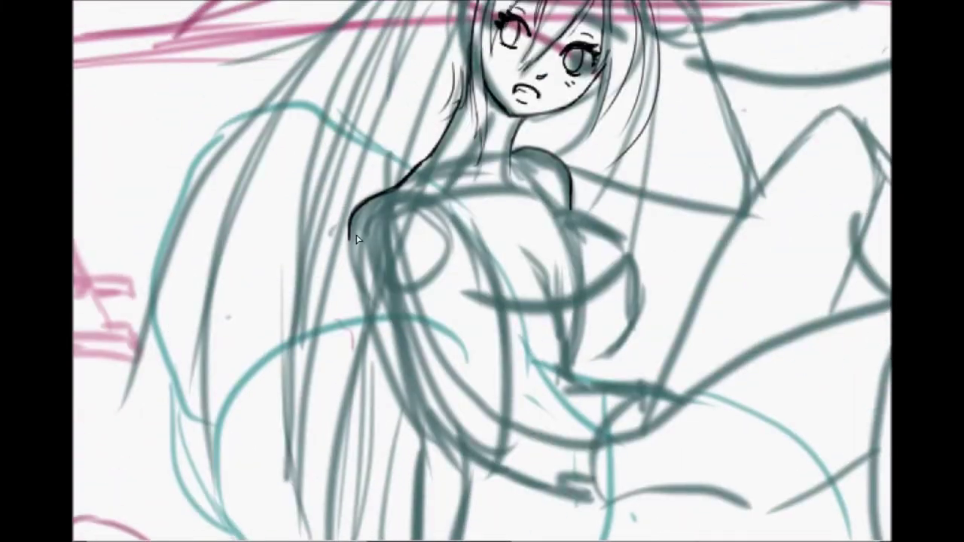
left_click_drag(348, 222, 412, 428)
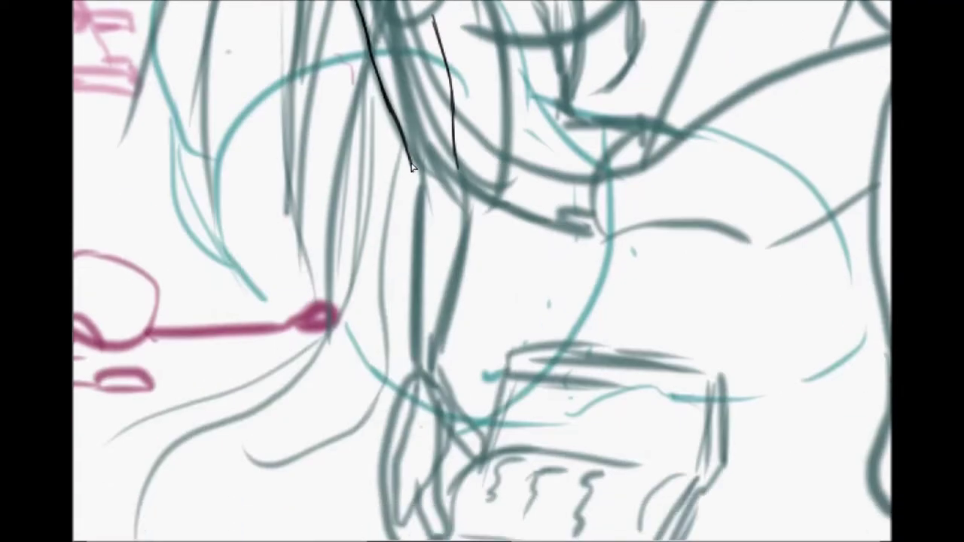
left_click_drag(413, 173, 410, 369)
left_click_drag(455, 165, 430, 369)
Extend the lowered arm's contours down toward the wrist
left_click_drag(456, 157, 465, 221)
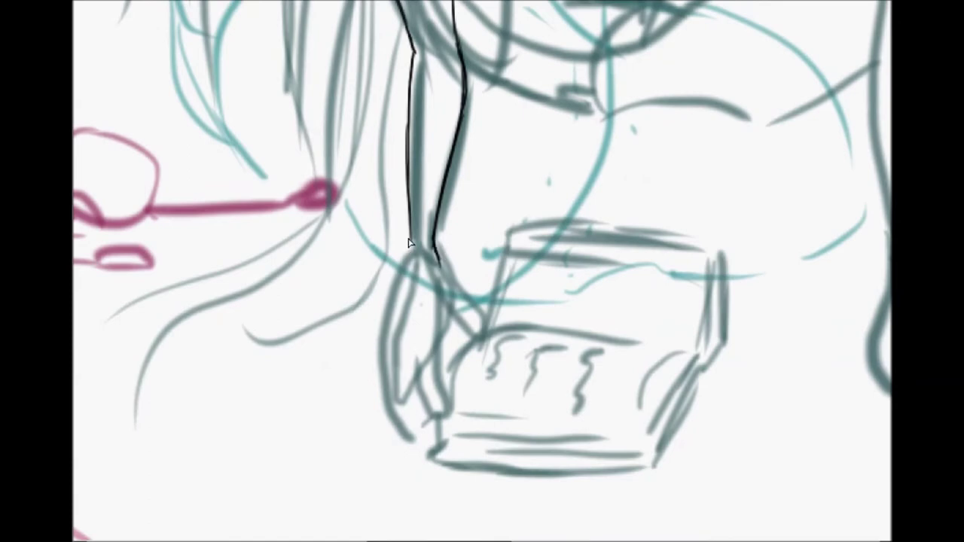
mouse_move(409, 242)
left_mouse_down()
mouse_move(394, 270)
mouse_move(452, 298)
left_mouse_up()
key("ctrl+z")
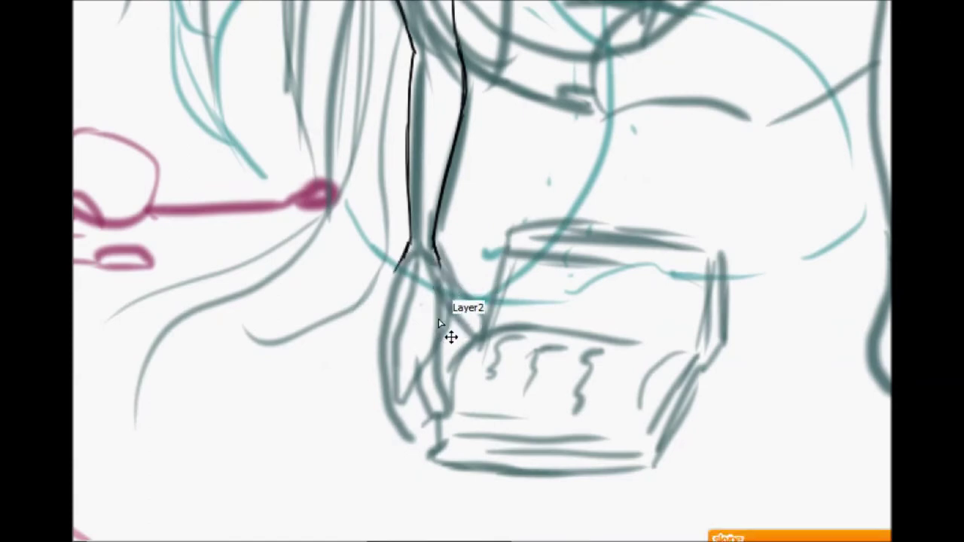
left_click_drag(394, 268, 384, 347)
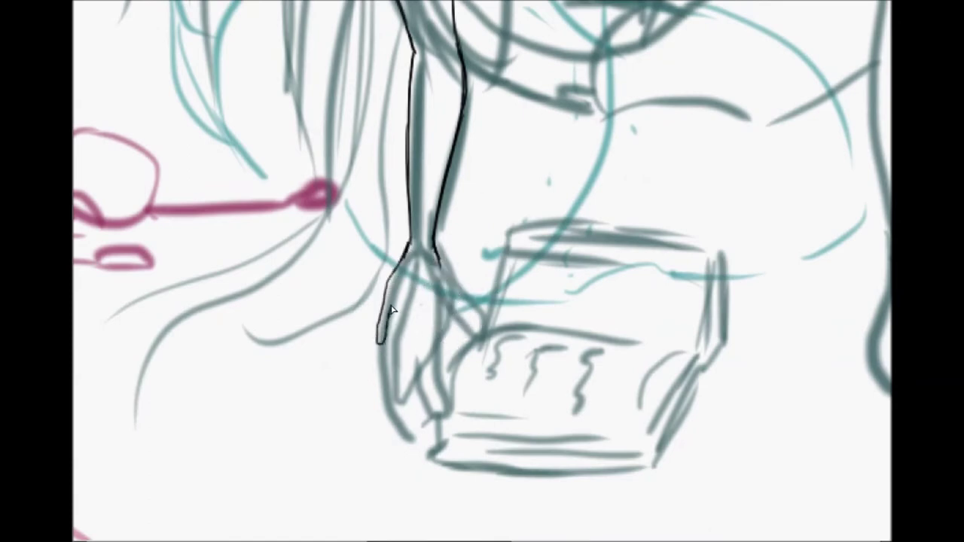
key("ctrl+z")
Ink the hand's separate fingers and left contour resting above the book
key("ctrl+z")
key("ctrl+z")
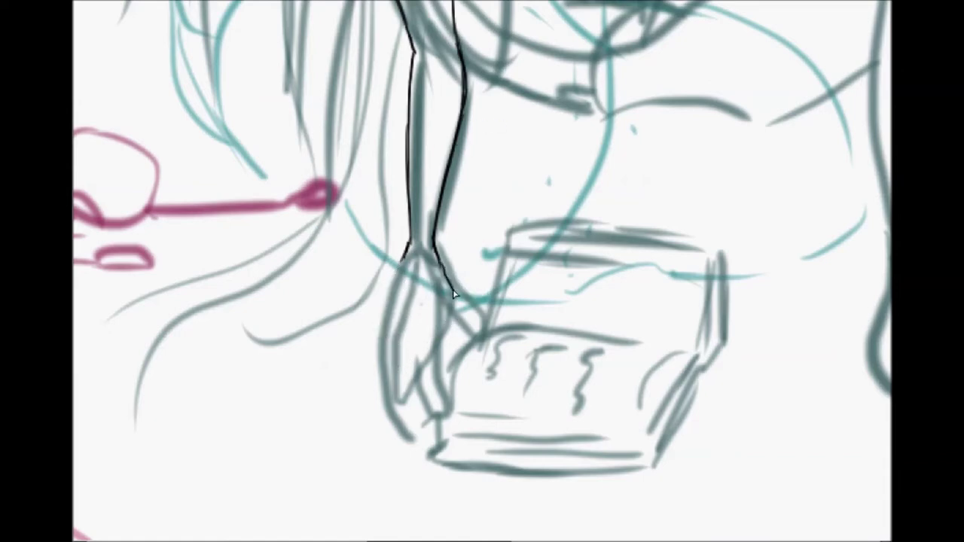
mouse_move(437, 287)
left_mouse_down()
mouse_move(427, 339)
mouse_move(410, 297)
mouse_move(426, 343)
left_mouse_up()
key("ctrl+z")
mouse_move(414, 303)
left_mouse_down()
mouse_move(418, 339)
mouse_move(408, 325)
left_mouse_up()
left_click_drag(403, 260, 420, 340)
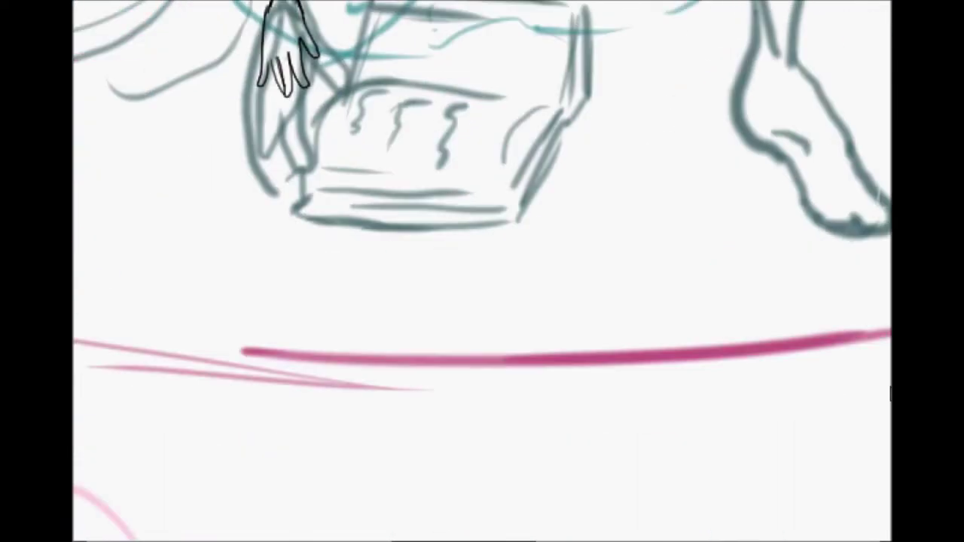
mouse_move(462, 491)
left_mouse_down()
mouse_move(280, 422)
mouse_move(279, 362)
left_mouse_up()
Ink lines from the shoulders along the chest and darken the inner shoulder line
left_click_drag(542, 75, 592, 304)
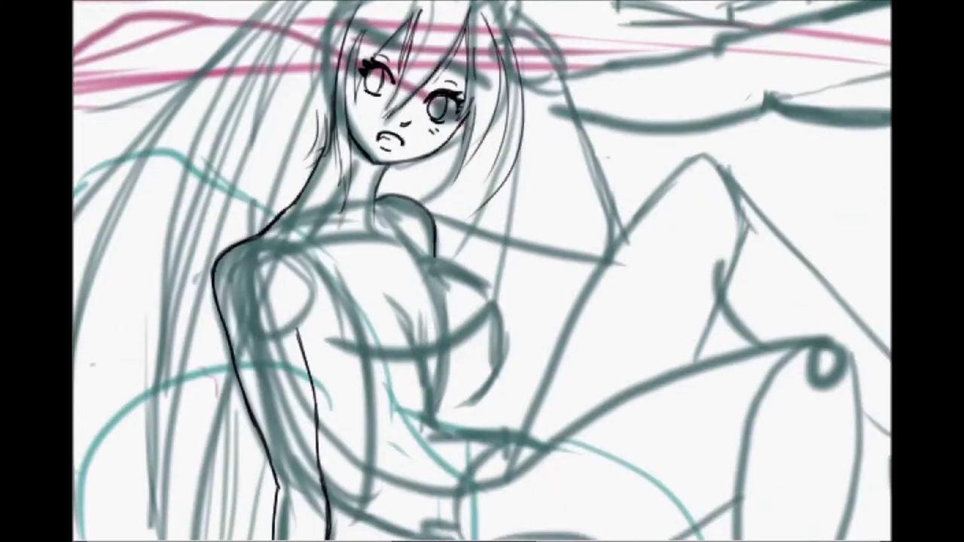
left_click_drag(265, 252, 331, 309)
left_click_drag(280, 238, 339, 320)
left_click_drag(317, 273, 345, 341)
left_click_drag(324, 298, 357, 339)
mouse_move(381, 229)
left_mouse_down()
mouse_move(433, 265)
mouse_move(393, 239)
left_mouse_up()
mouse_move(433, 276)
left_mouse_down()
mouse_move(382, 203)
mouse_move(419, 260)
left_mouse_up()
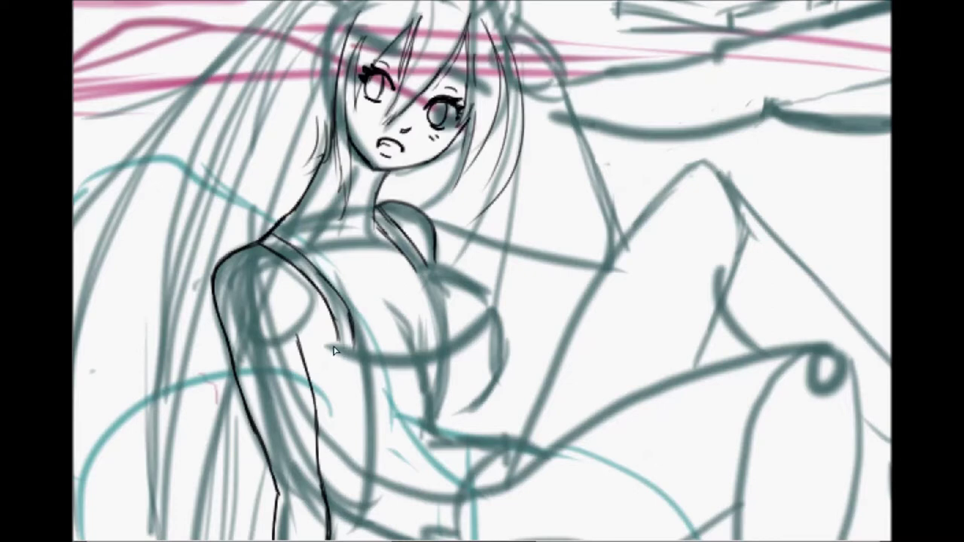
Ink the inner arm edge, then erase stray arm, chest, shoulder and neck lines
mouse_move(351, 309)
left_mouse_down()
mouse_move(355, 354)
mouse_move(329, 388)
left_mouse_up()
left_click_drag(335, 354, 320, 403)
left_click_drag(348, 301, 330, 372)
mouse_move(327, 315)
left_mouse_down()
mouse_move(302, 255)
mouse_move(284, 260)
left_mouse_up()
left_click_drag(380, 222, 399, 226)
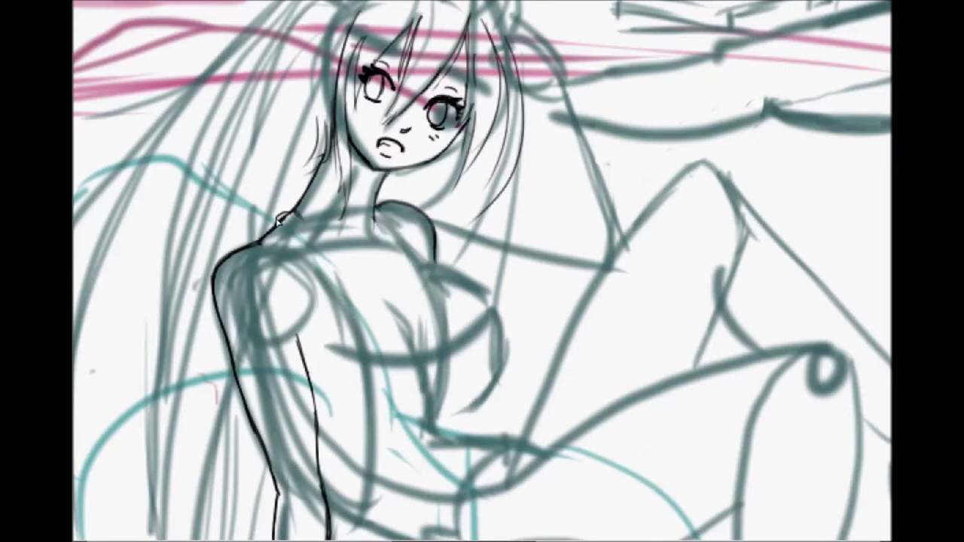
left_click_drag(284, 198, 276, 219)
mouse_move(275, 256)
left_mouse_down()
mouse_move(285, 227)
mouse_move(278, 259)
mouse_move(314, 233)
left_mouse_up()
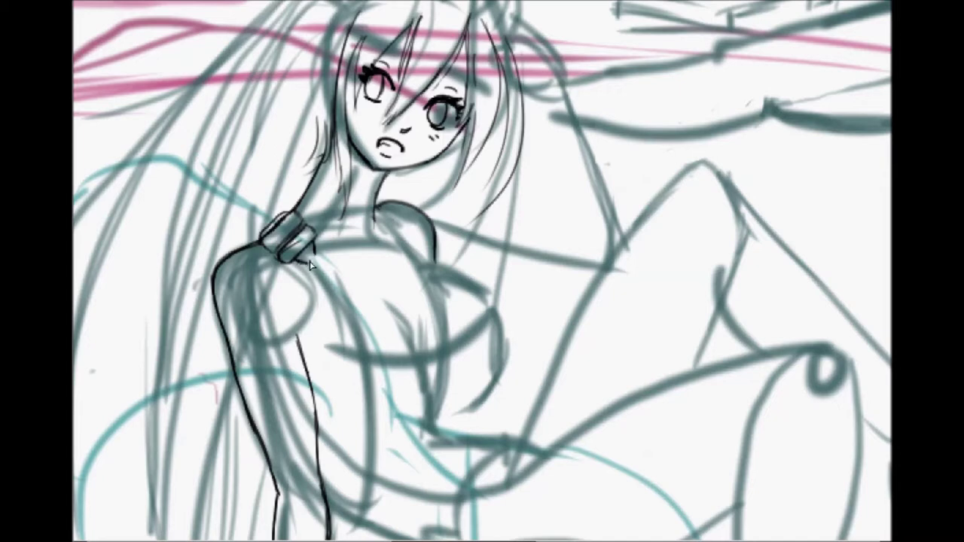
Redraw the shoulder edge, chest strap and torso side, undoing stray strokes
left_click_drag(323, 264, 320, 262)
key("ctrl+z")
key("ctrl+z")
key("ctrl+z")
key("ctrl+z")
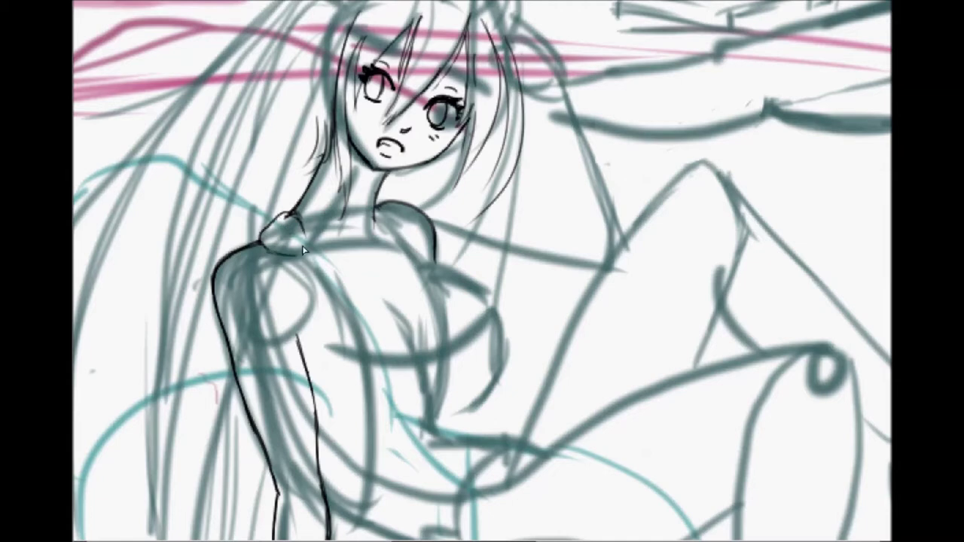
mouse_move(302, 250)
left_mouse_down()
mouse_move(291, 269)
mouse_move(285, 257)
mouse_move(344, 311)
left_mouse_up()
mouse_move(304, 268)
left_mouse_down()
mouse_move(357, 332)
mouse_move(384, 345)
left_mouse_up()
mouse_move(308, 253)
left_mouse_down()
mouse_move(415, 366)
mouse_move(414, 412)
left_mouse_up()
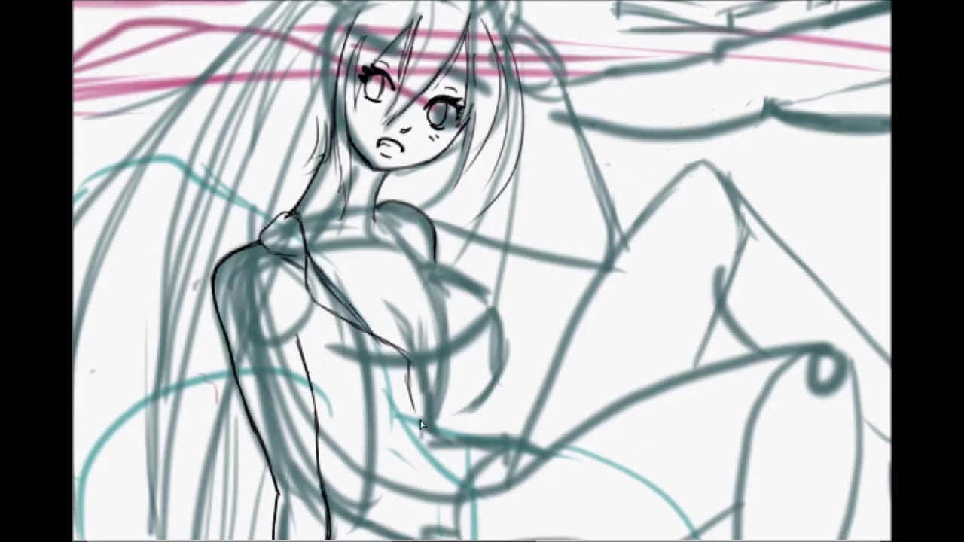
mouse_move(429, 277)
left_mouse_down()
mouse_move(473, 378)
mouse_move(457, 414)
mouse_move(528, 443)
left_mouse_up()
key("ctrl+z")
Ink the shoulder and collar lines down the chest and the curve under the bust
left_click_drag(257, 254, 295, 339)
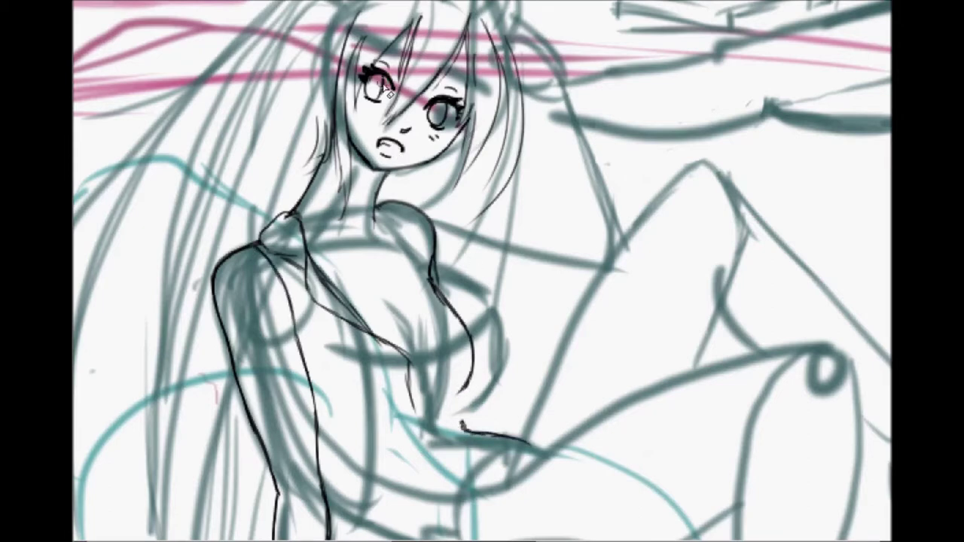
mouse_move(376, 200)
left_mouse_down()
mouse_move(389, 256)
mouse_move(409, 273)
mouse_move(429, 327)
left_mouse_up()
mouse_move(419, 269)
left_mouse_down()
mouse_move(441, 346)
mouse_move(425, 365)
left_mouse_up()
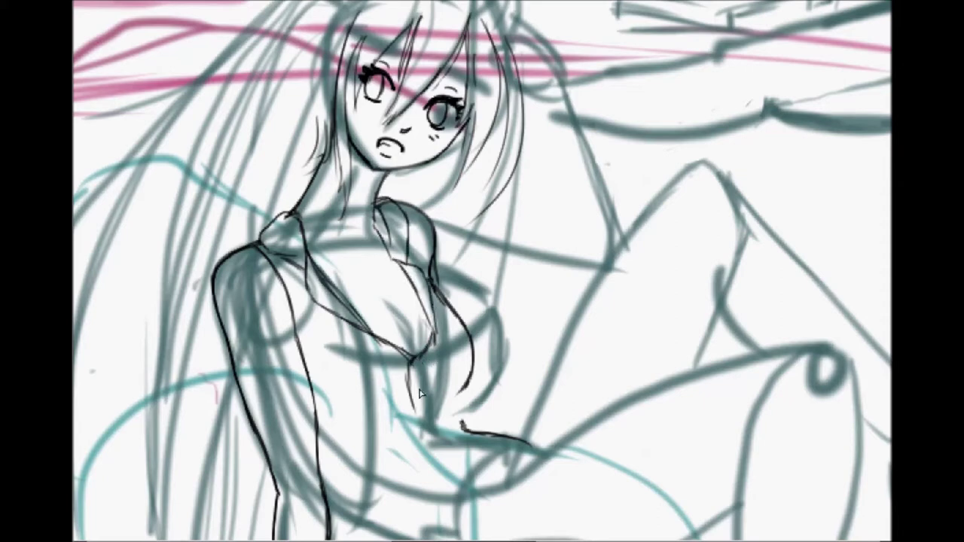
left_click_drag(417, 361, 424, 425)
mouse_move(419, 306)
left_mouse_down()
mouse_move(381, 328)
mouse_move(410, 348)
mouse_move(430, 347)
left_mouse_up()
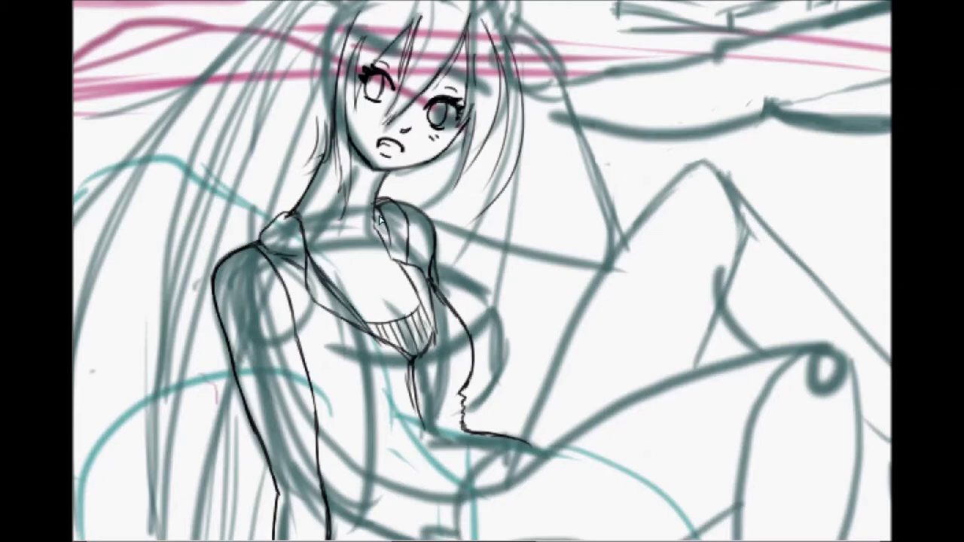
scroll(402, 345, "down", 5)
Ink the zipper lines below the chest and redraw the drawstring curving from the zipper
scroll(402, 345, "up", 4)
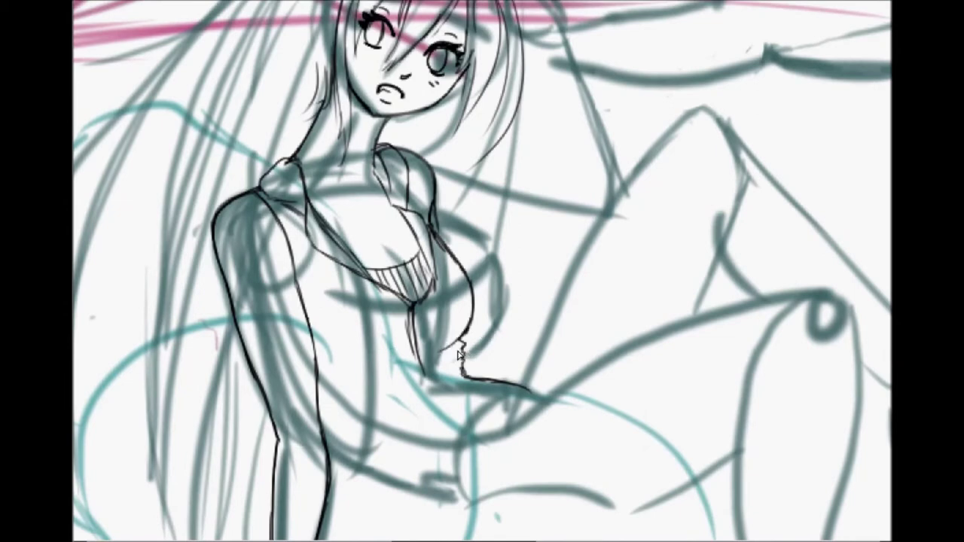
mouse_move(445, 364)
left_mouse_down()
mouse_move(408, 379)
mouse_move(388, 445)
left_mouse_up()
left_click_drag(427, 375, 440, 398)
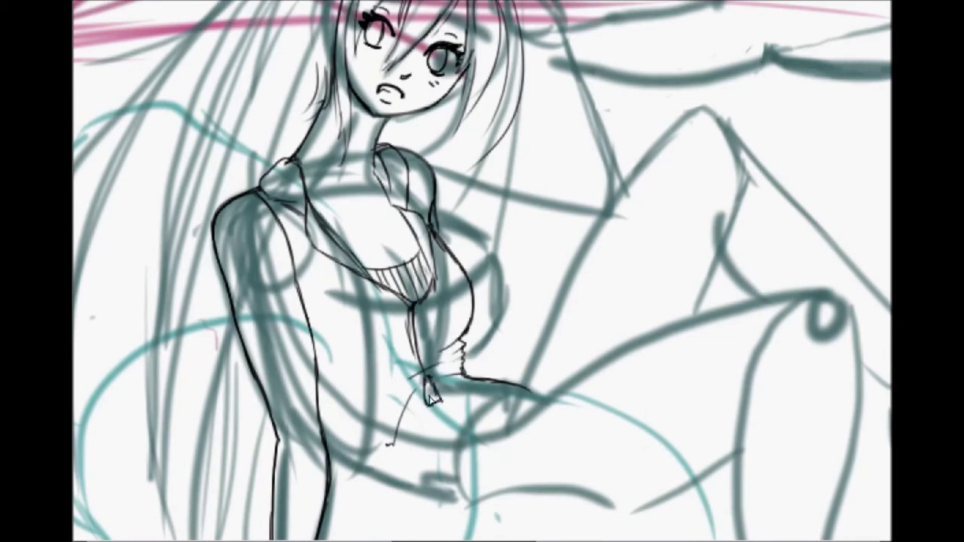
left_click_drag(386, 449, 384, 476)
mouse_move(415, 399)
left_mouse_down()
mouse_move(393, 457)
mouse_move(381, 460)
left_mouse_up()
key("ctrl+z")
left_click_drag(419, 385, 374, 452)
Draw the ribbed sleeve cuff with detail lines along its top and a thin left torso line
left_click_drag(347, 423, 341, 460)
mouse_move(376, 384)
left_mouse_down()
mouse_move(343, 458)
mouse_move(370, 456)
left_mouse_up()
mouse_move(360, 422)
left_mouse_down()
mouse_move(382, 402)
mouse_move(360, 396)
mouse_move(342, 419)
left_mouse_up()
left_click_drag(374, 371, 428, 362)
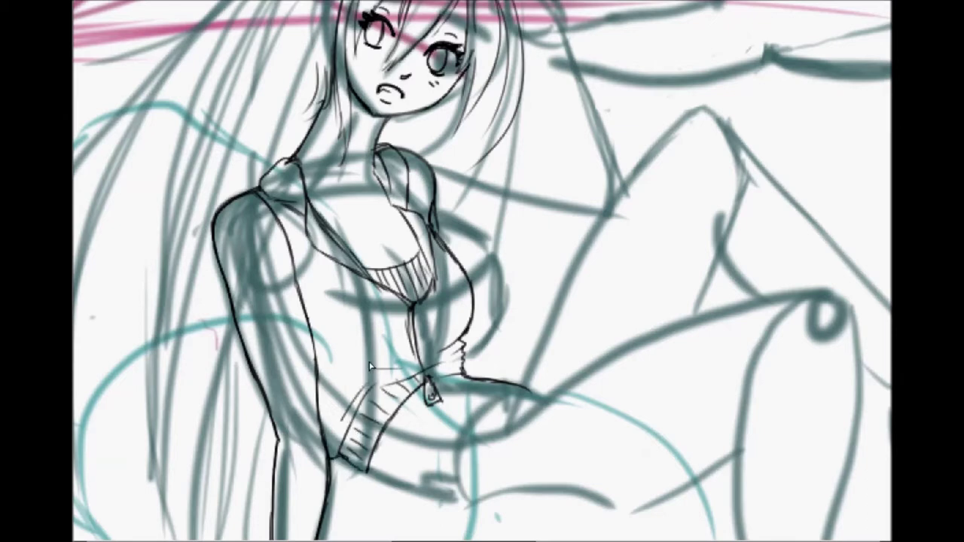
left_click_drag(323, 305, 332, 340)
Ink the line from the sleeve across the hip and the collar lines at shoulder and neck
scroll(771, 255, "up", 1)
scroll(771, 254, "down", 1)
scroll(772, 255, "up", 3)
scroll(771, 255, "down", 2)
scroll(346, 271, "down", 1)
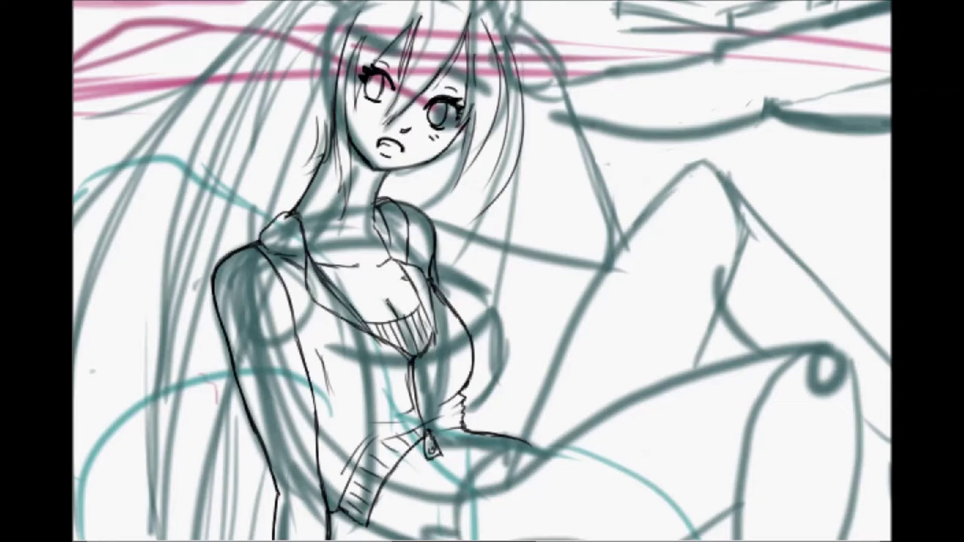
scroll(346, 256, "down", 5)
scroll(368, 336, "down", 1)
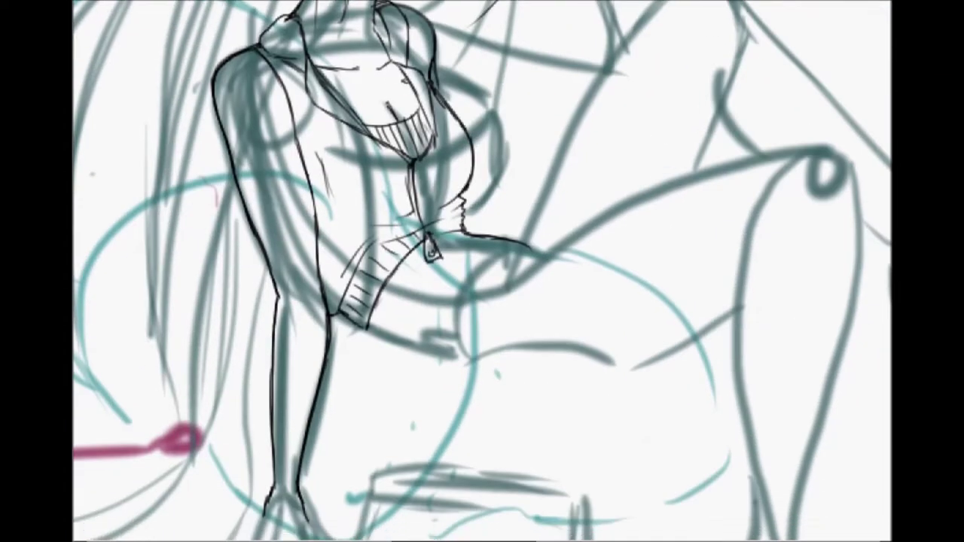
left_click_drag(368, 333, 452, 354)
scroll(534, 294, "up", 6)
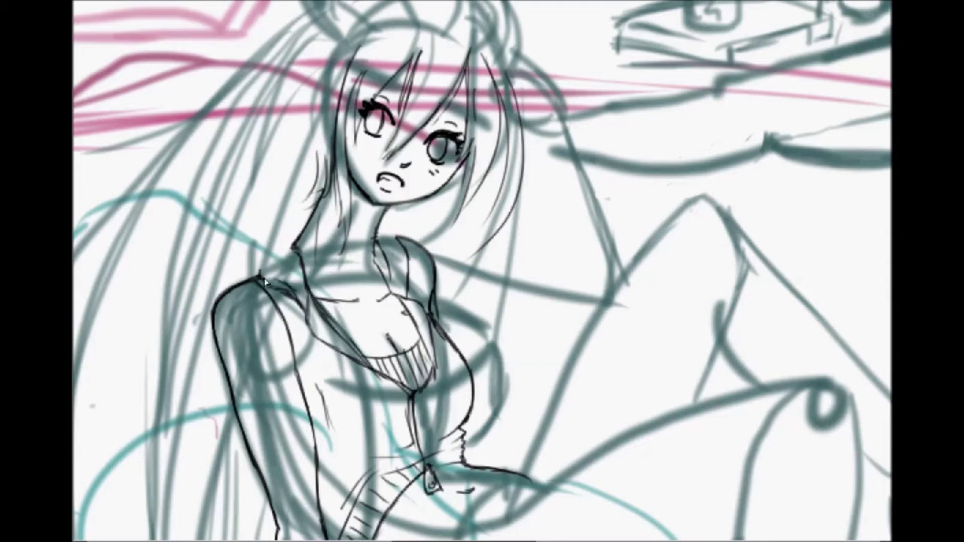
mouse_move(305, 222)
left_mouse_down()
mouse_move(241, 271)
mouse_move(240, 286)
left_mouse_up()
left_click_drag(377, 226, 404, 230)
Ink the edge of the raised thigh, extending it upward with a hook
scroll(776, 276, "down", 5)
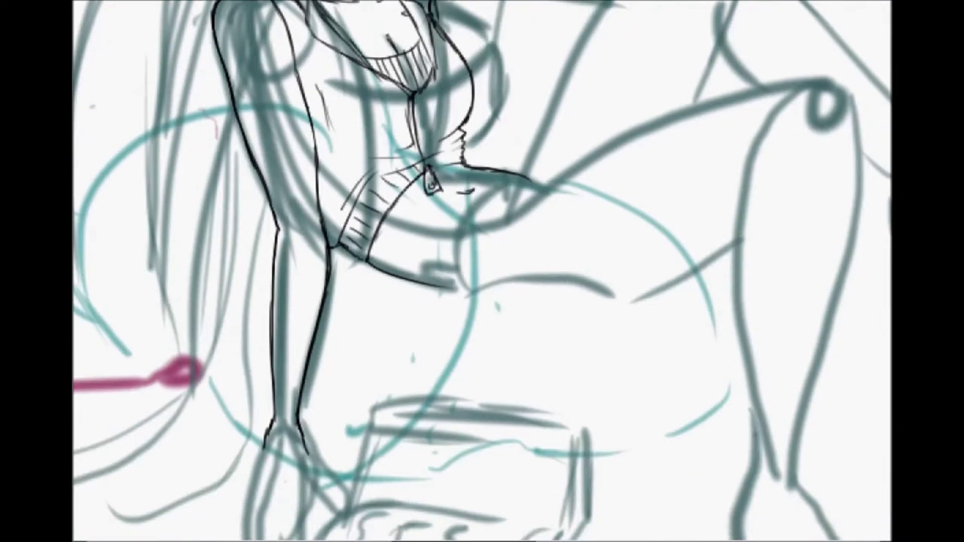
scroll(506, 247, "up", 1)
mouse_move(523, 238)
left_mouse_down()
mouse_move(463, 310)
mouse_move(457, 345)
left_mouse_up()
left_click_drag(477, 271, 455, 346)
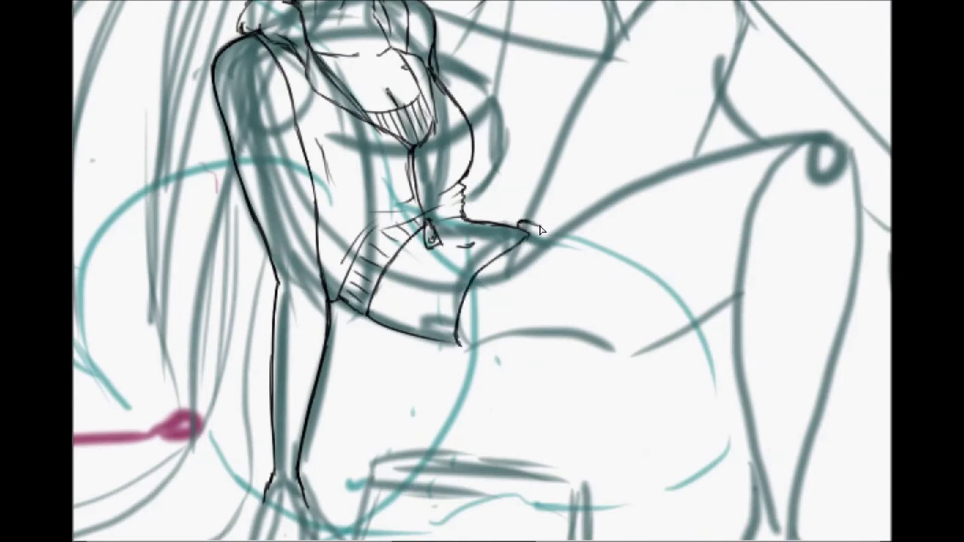
left_click_drag(527, 223, 555, 166)
Try strokes over the leg and shorts edge, erasing and undoing the unwanted ones
scroll(467, 344, "up", 3)
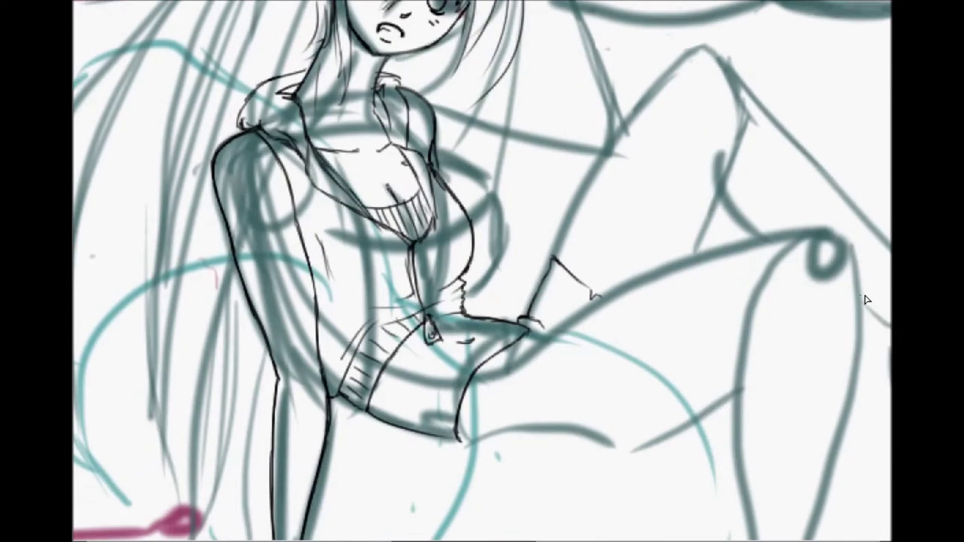
mouse_move(557, 325)
left_mouse_down()
mouse_move(616, 290)
mouse_move(633, 385)
mouse_move(648, 413)
mouse_move(623, 454)
left_mouse_up()
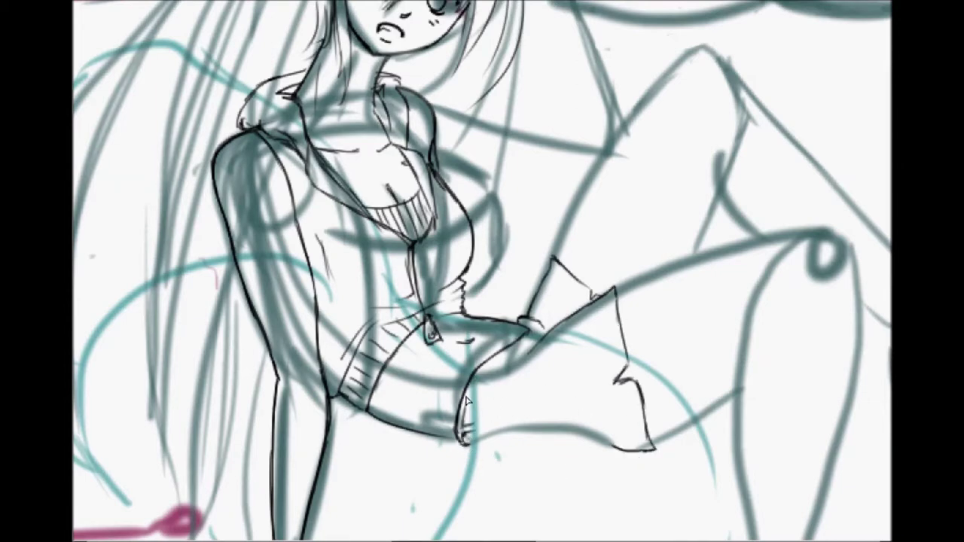
mouse_move(478, 385)
left_mouse_down()
mouse_move(628, 456)
mouse_move(591, 301)
mouse_move(517, 388)
mouse_move(529, 322)
mouse_move(572, 274)
left_mouse_up()
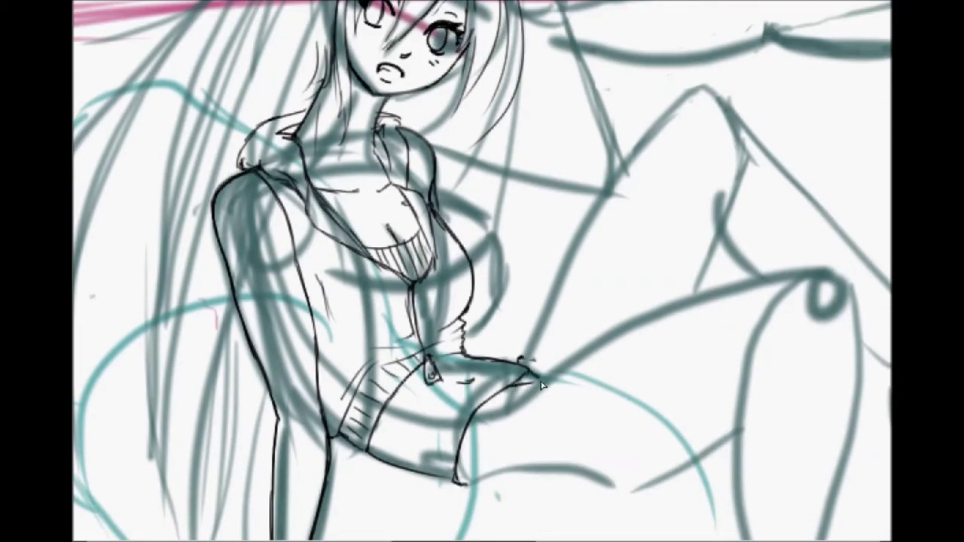
mouse_move(568, 360)
left_mouse_down()
mouse_move(587, 439)
mouse_move(509, 467)
left_mouse_up()
key("ctrl+z")
key("ctrl+z")
mouse_move(643, 444)
left_mouse_down()
mouse_move(627, 493)
mouse_move(666, 486)
mouse_move(620, 339)
left_mouse_up()
key("ctrl+z")
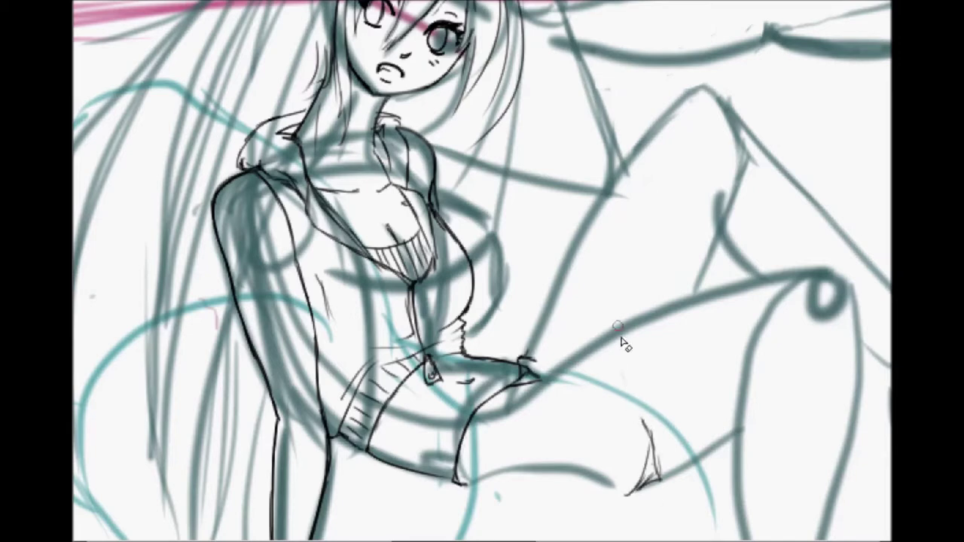
key("ctrl+z")
key("ctrl+z")
Ink the leg curve, the hand's fingers on the thigh, and the shorts' bottom edge and hem
mouse_move(582, 351)
left_mouse_down()
mouse_move(639, 497)
mouse_move(641, 488)
left_mouse_up()
left_click_drag(559, 366, 512, 404)
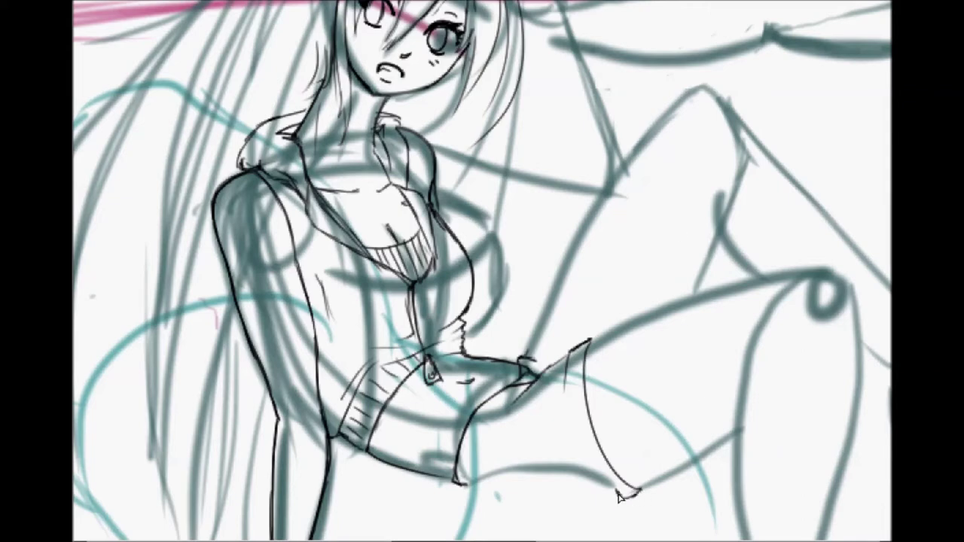
left_click_drag(458, 480, 561, 467)
left_click_drag(527, 365, 588, 340)
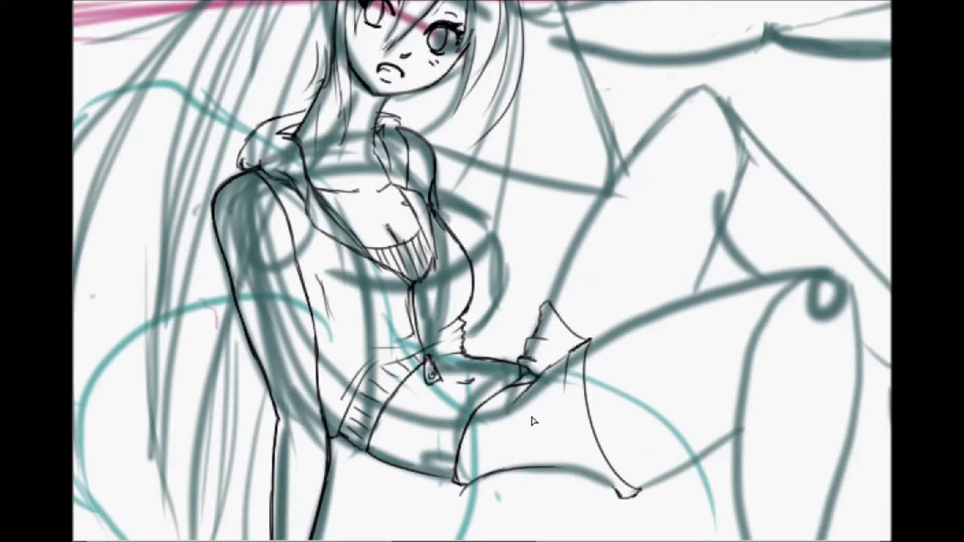
mouse_move(510, 449)
left_mouse_down()
mouse_move(475, 457)
mouse_move(594, 433)
left_mouse_up()
left_click_drag(493, 441, 471, 467)
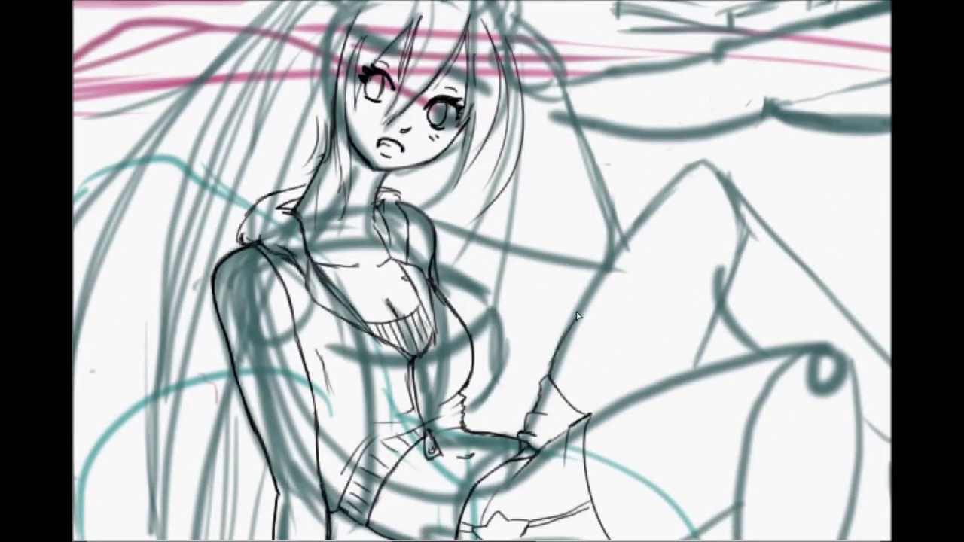
Turn the canvas upside down and ink the outline of the leg
left_click_drag(561, 346, 323, 387)
left_click_drag(379, 350, 366, 476)
left_click_drag(254, 301, 282, 422)
left_click_drag(366, 475, 317, 482)
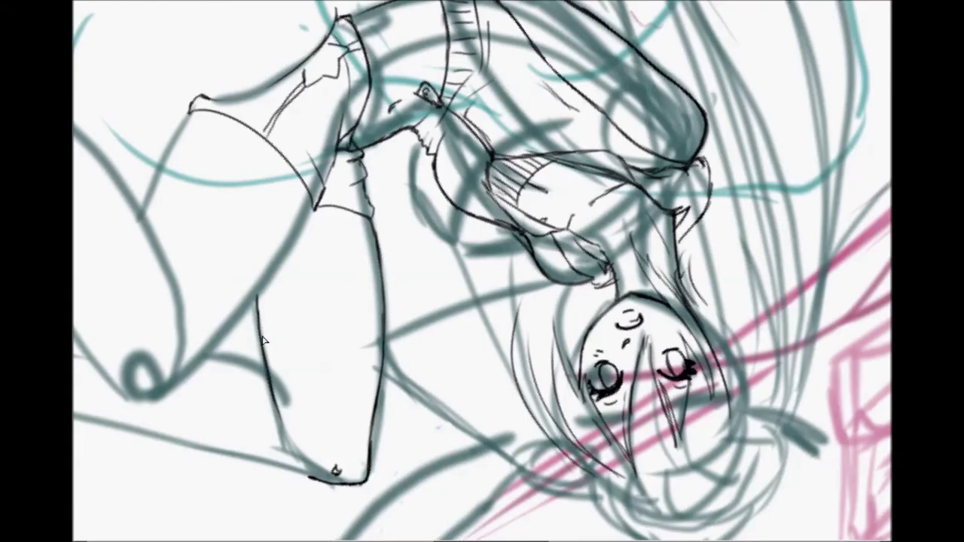
Ink the long thigh line from the hip, trimming its overshoot and redrawing it solid
mouse_move(322, 158)
left_mouse_down()
mouse_move(294, 241)
mouse_move(237, 321)
mouse_move(166, 391)
left_mouse_up()
left_click_drag(275, 305, 161, 397)
left_click_drag(288, 241, 313, 211)
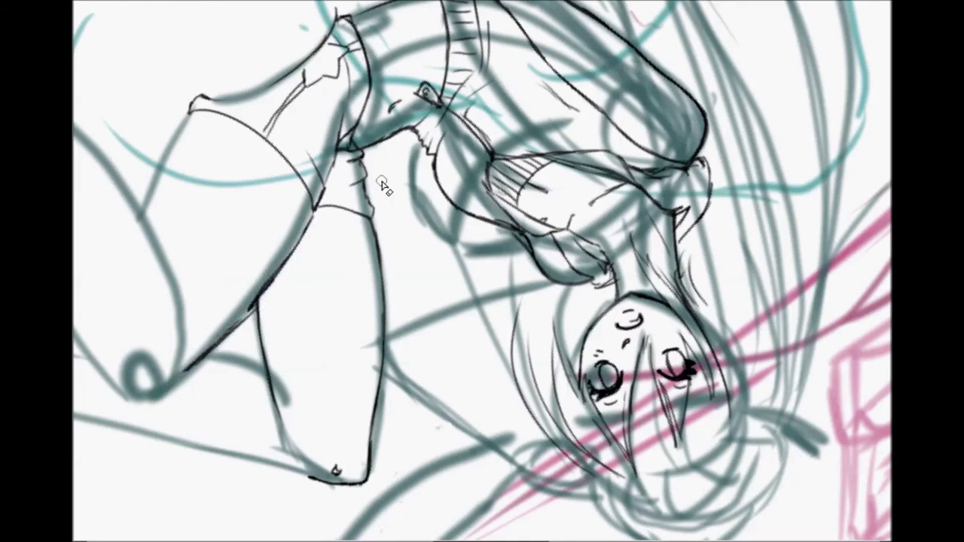
mouse_move(242, 319)
left_mouse_down()
mouse_move(171, 383)
mouse_move(129, 400)
left_mouse_up()
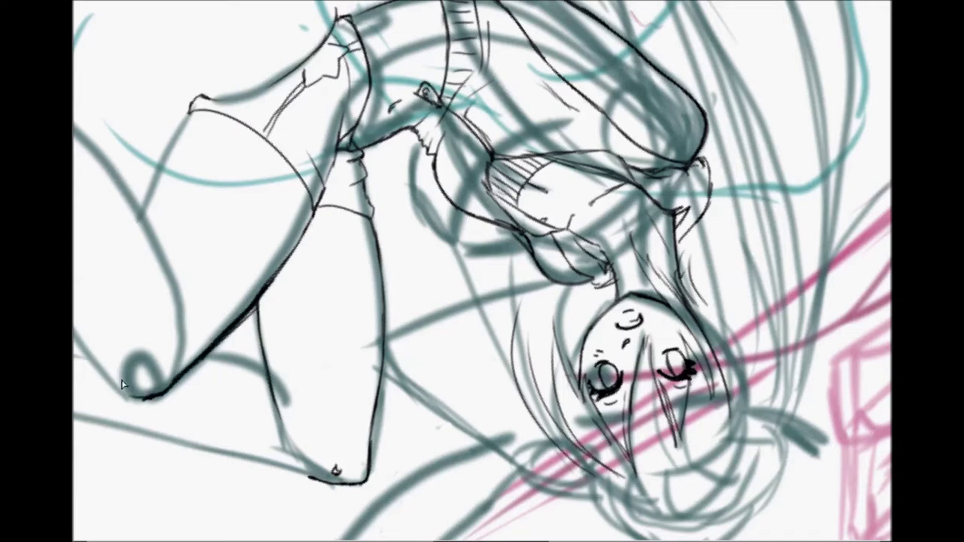
left_click_drag(232, 318, 190, 364)
left_click_drag(260, 306, 196, 365)
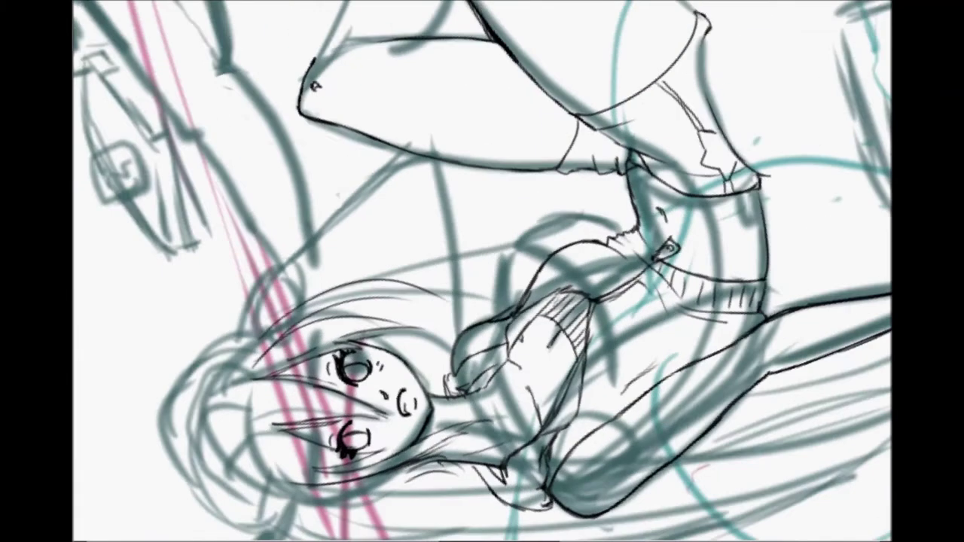
Turn the canvas upright and ink the skirt hem and both sides of the lower leg
left_click_drag(252, 298, 712, 244)
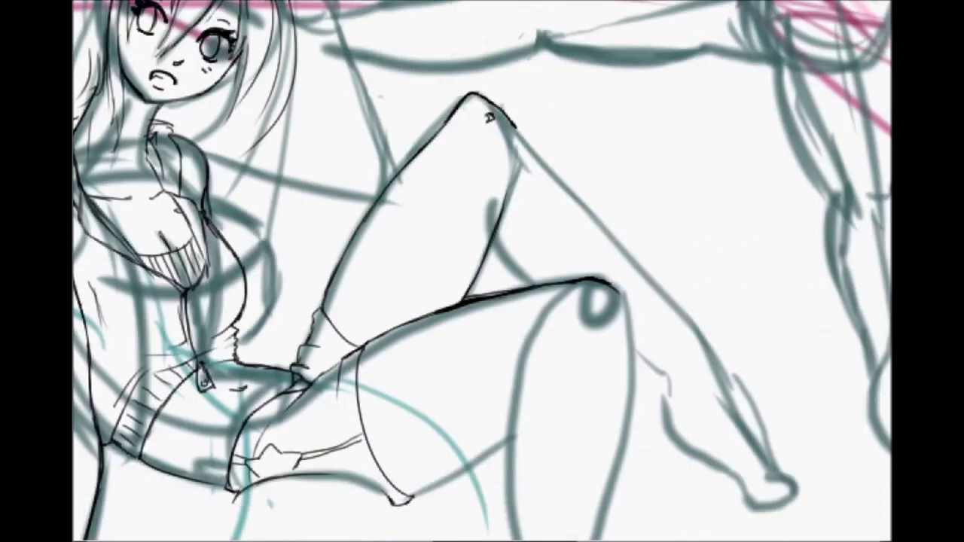
scroll(442, 206, "up", 2)
left_click_drag(407, 305, 512, 244)
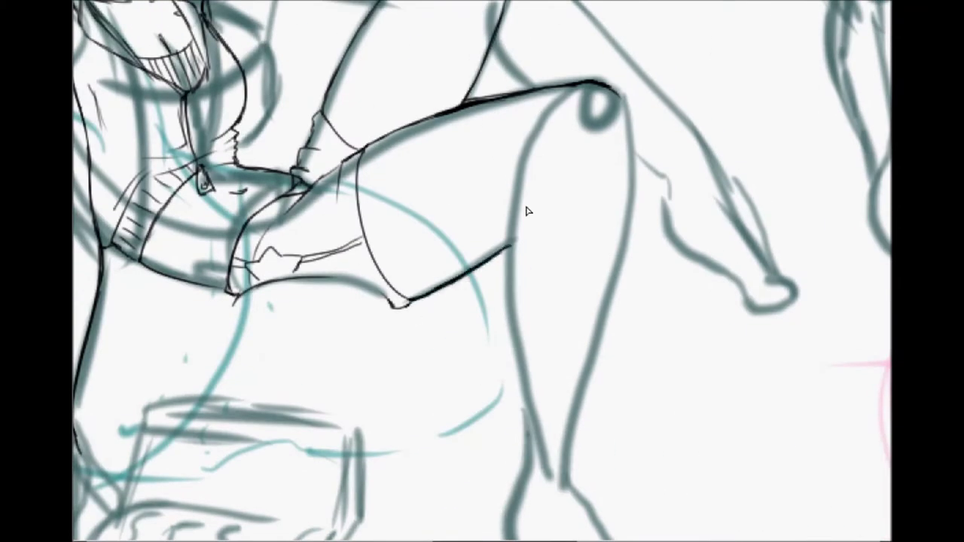
left_click_drag(517, 172, 541, 451)
left_click_drag(512, 339, 546, 482)
left_click_drag(624, 96, 566, 485)
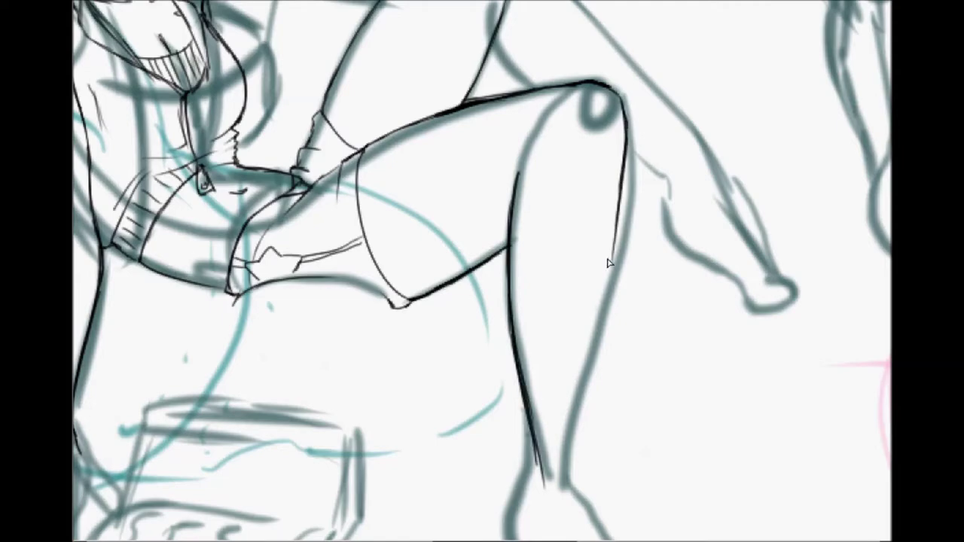
Ink the ankle and the top and front of the foot
scroll(606, 299, "down", 5)
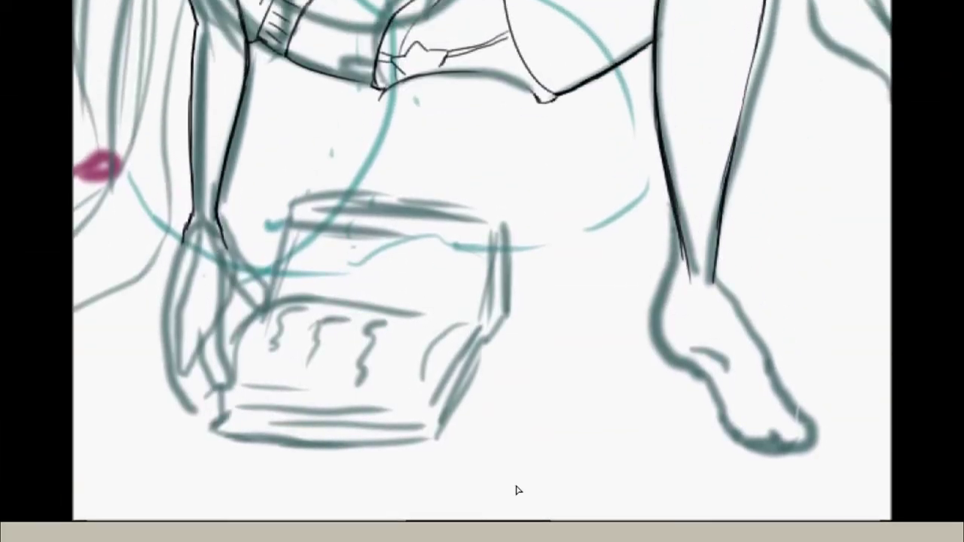
scroll(517, 490, "up", 10)
scroll(674, 286, "down", 9)
left_click_drag(681, 295, 684, 376)
mouse_move(717, 305)
left_mouse_down()
mouse_move(738, 365)
mouse_move(711, 425)
mouse_move(720, 445)
left_mouse_up()
left_click_drag(733, 345, 789, 444)
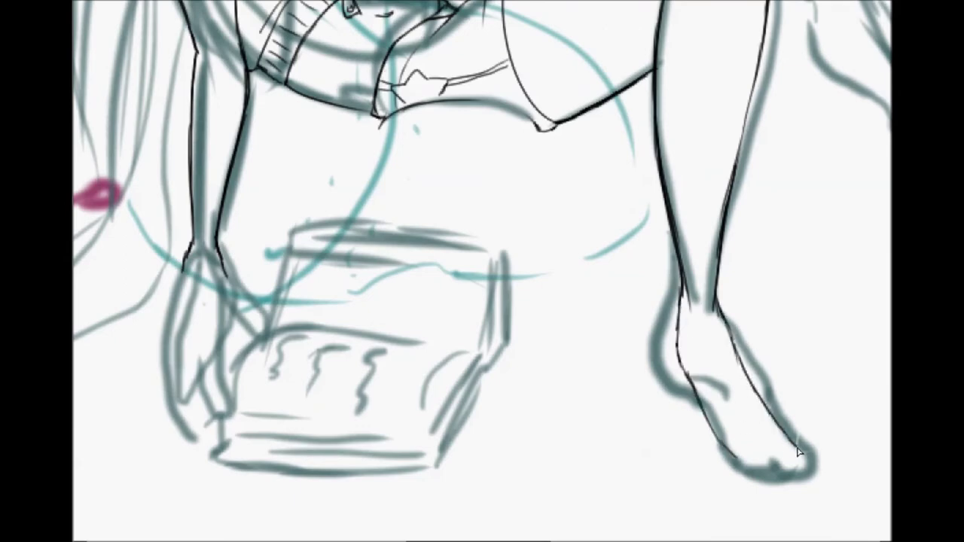
scroll(663, 375, "down", 3)
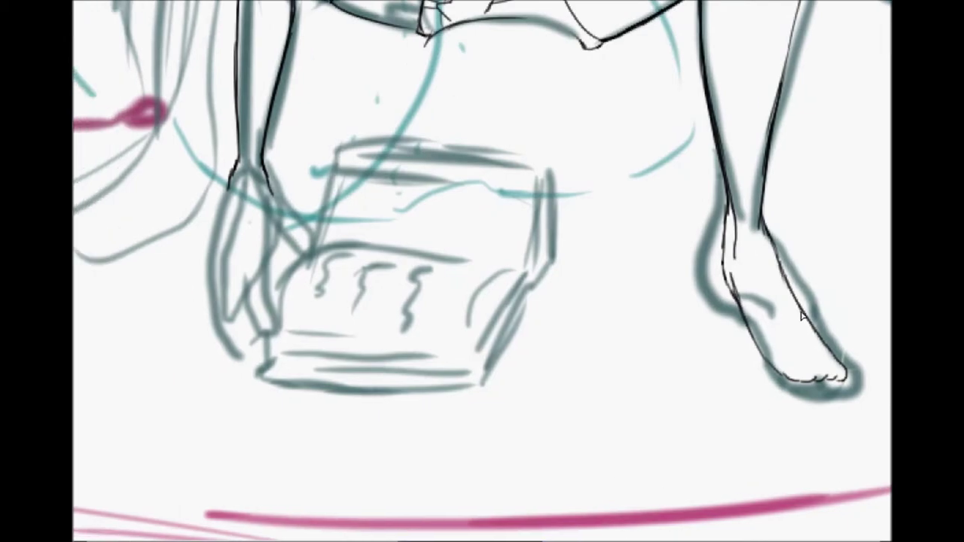
scroll(613, 519, "up", 7)
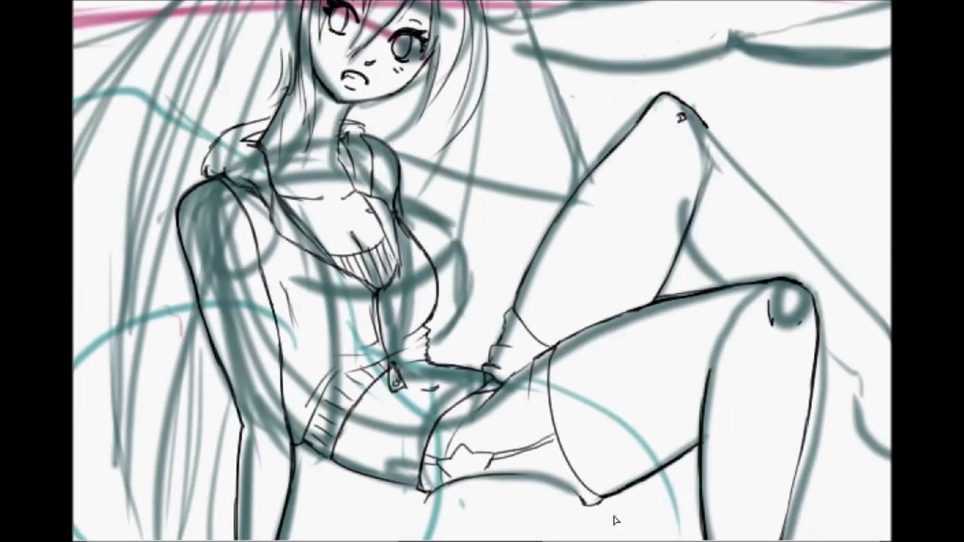
Rotate the view with End, ink the rear shin down around the foot, then reset with Home
scroll(574, 527, "right", 5)
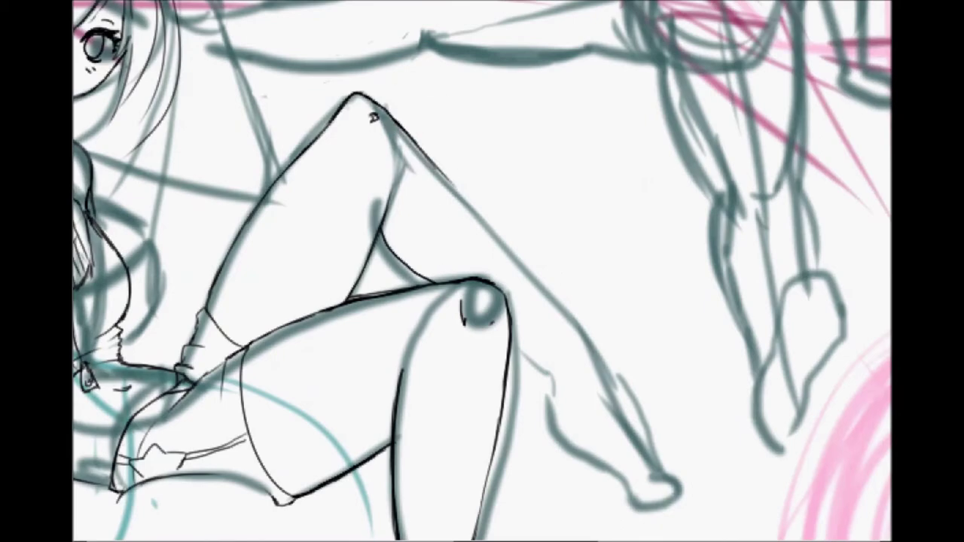
key("End")
key("End")
left_click_drag(448, 335, 435, 390)
left_click_drag(544, 178, 509, 322)
mouse_move(531, 235)
left_mouse_down()
mouse_move(491, 390)
mouse_move(415, 530)
left_mouse_up()
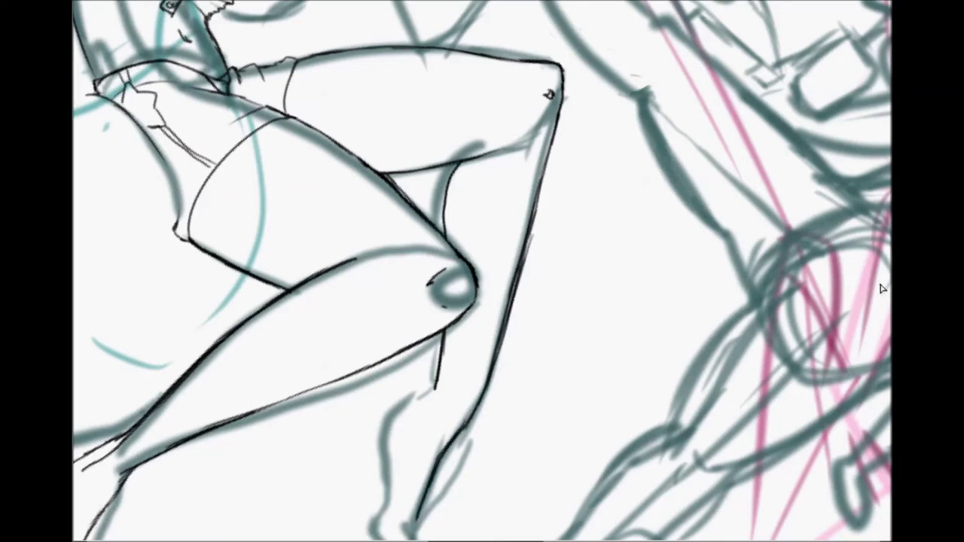
scroll(437, 288, "down", 3)
left_click_drag(437, 288, 419, 332)
left_click_drag(434, 298, 418, 447)
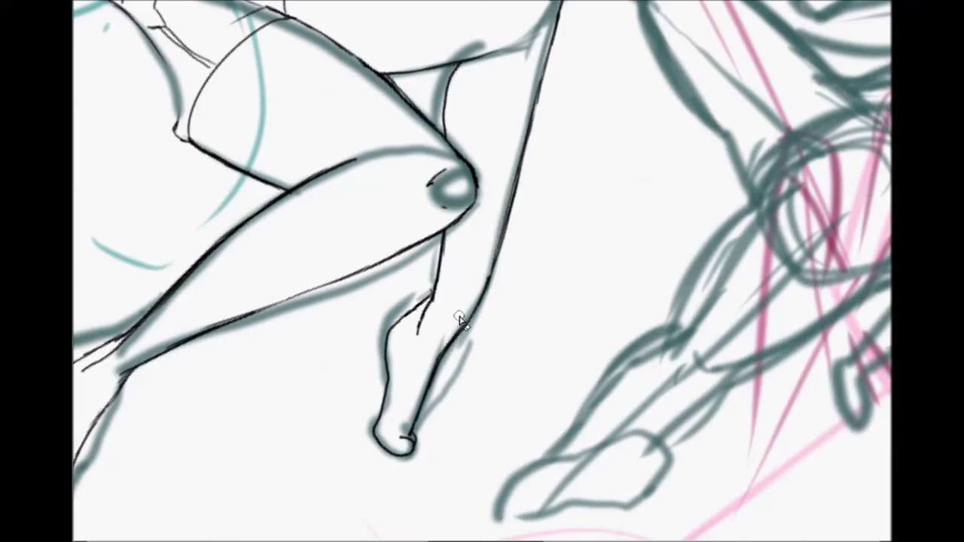
scroll(557, 385, "up", 5)
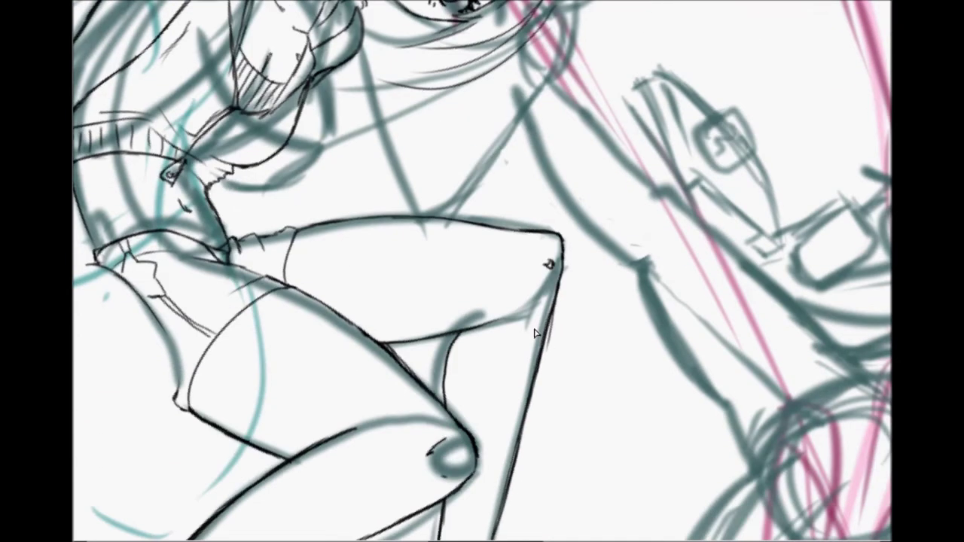
key("Home")
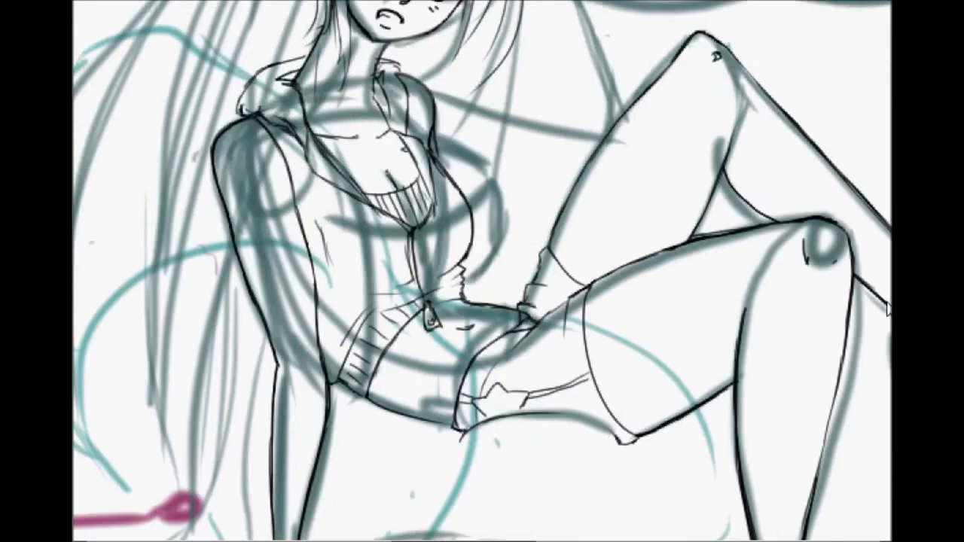
Ink hair strands, including a long strand and a small tip, to the right of the face
scroll(750, 238, "up", 5)
left_click_drag(511, 179, 536, 324)
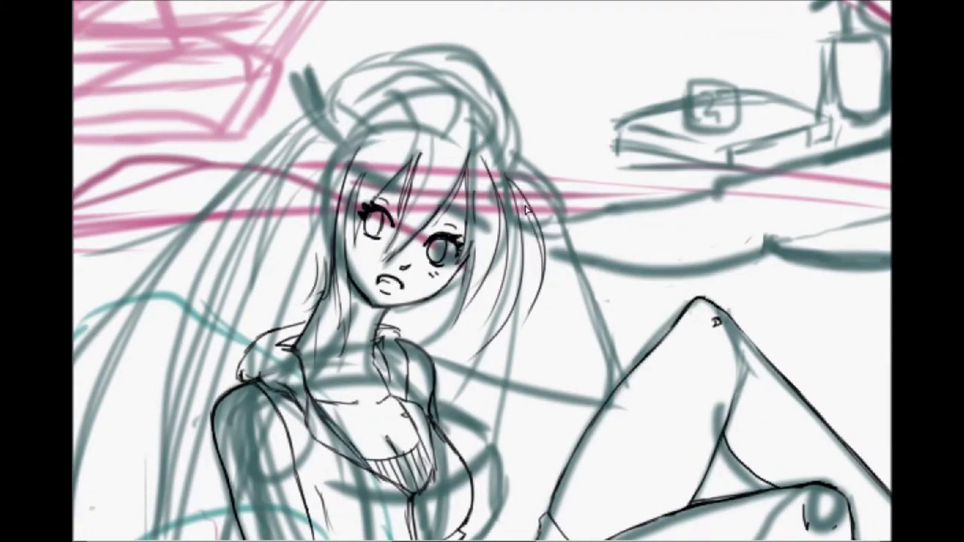
left_click_drag(527, 238, 474, 530)
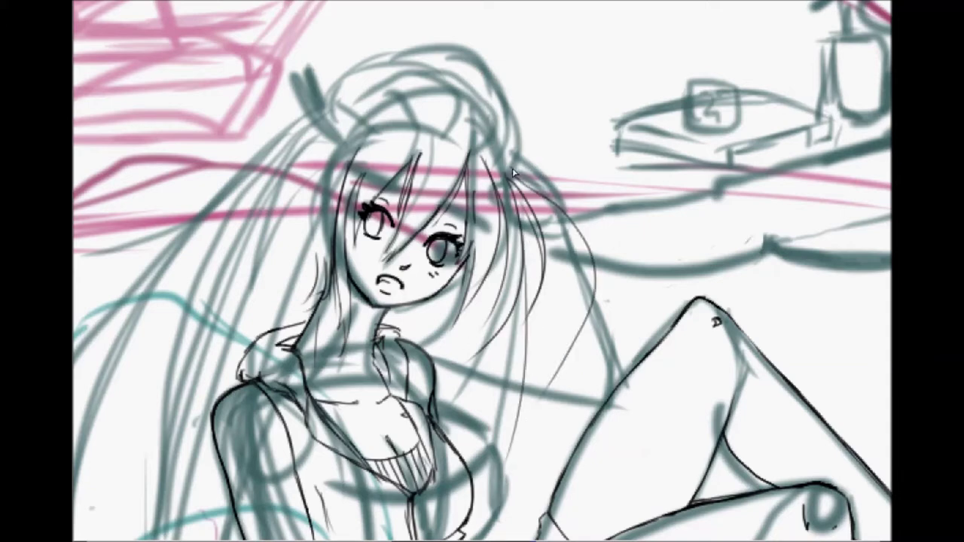
mouse_move(523, 169)
left_mouse_down()
mouse_move(517, 184)
mouse_move(506, 173)
left_mouse_up()
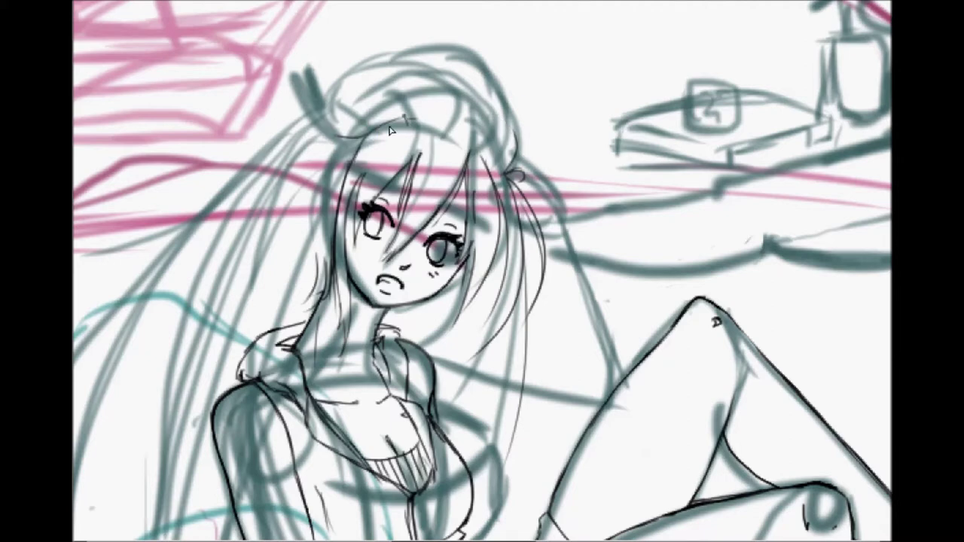
Ink strands across the top of the head, along the bun, and a doubled hair-clip line
mouse_move(325, 110)
left_mouse_down()
mouse_move(369, 100)
mouse_move(415, 65)
mouse_move(429, 119)
left_mouse_up()
left_click_drag(419, 64, 458, 113)
mouse_move(460, 75)
left_mouse_down()
mouse_move(490, 134)
mouse_move(521, 157)
left_mouse_up()
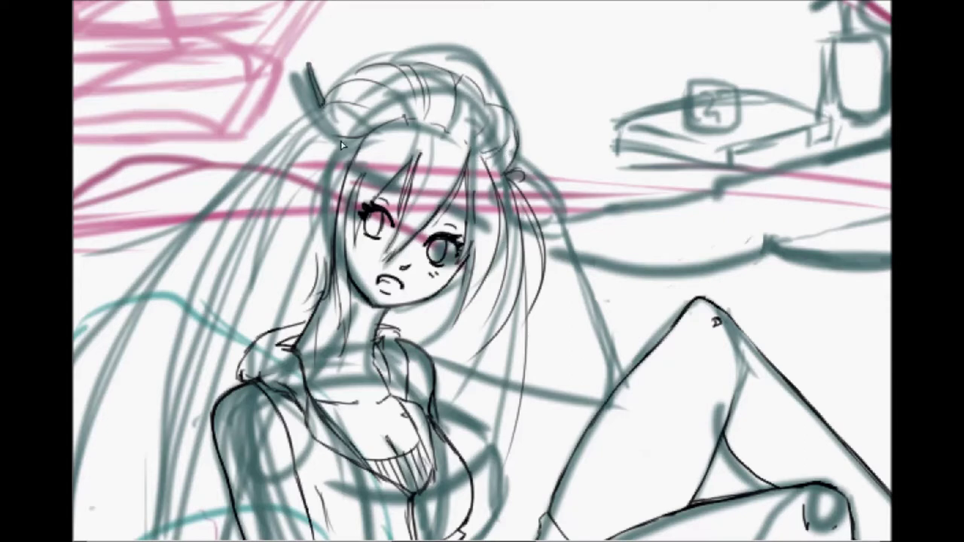
left_click_drag(304, 70, 335, 149)
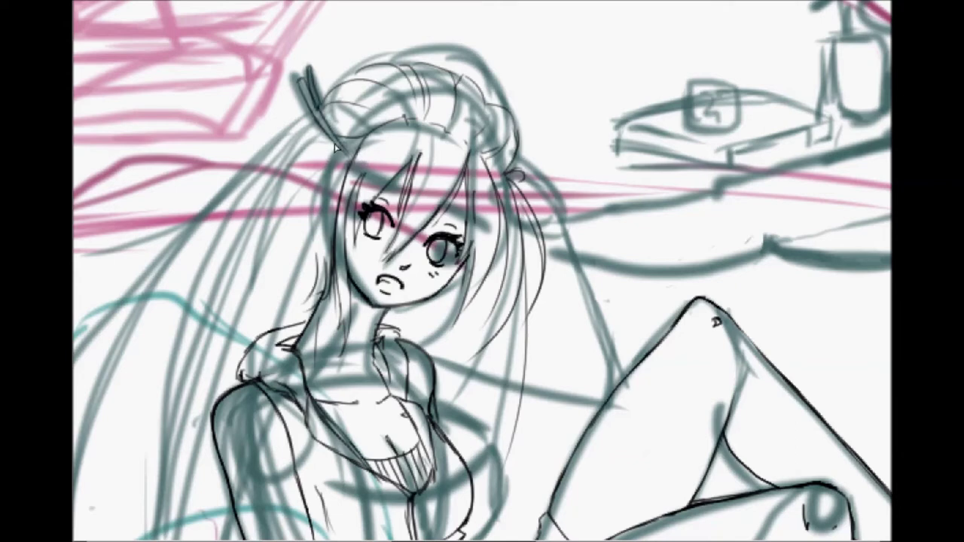
key("ctrl+z")
key("ctrl+y")
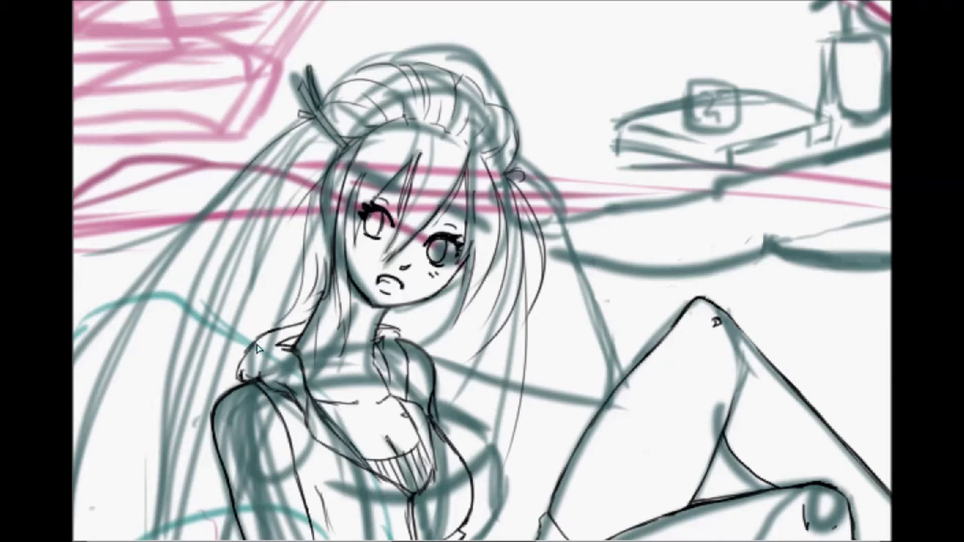
mouse_move(457, 287)
left_mouse_down()
mouse_move(415, 367)
mouse_move(469, 479)
left_mouse_up()
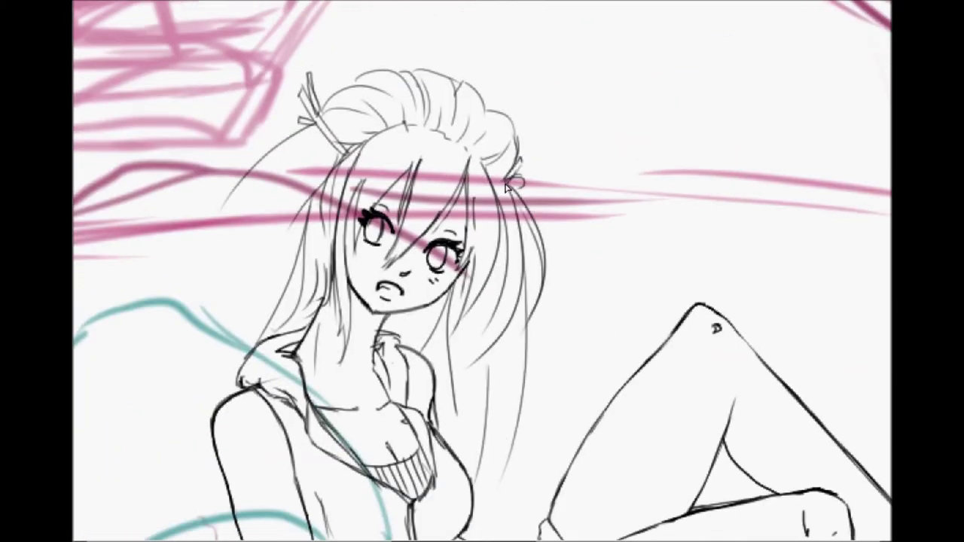
Ink the hair ornament loop, bang strands between the eyes, and a left-side strand
left_click_drag(315, 113, 325, 100)
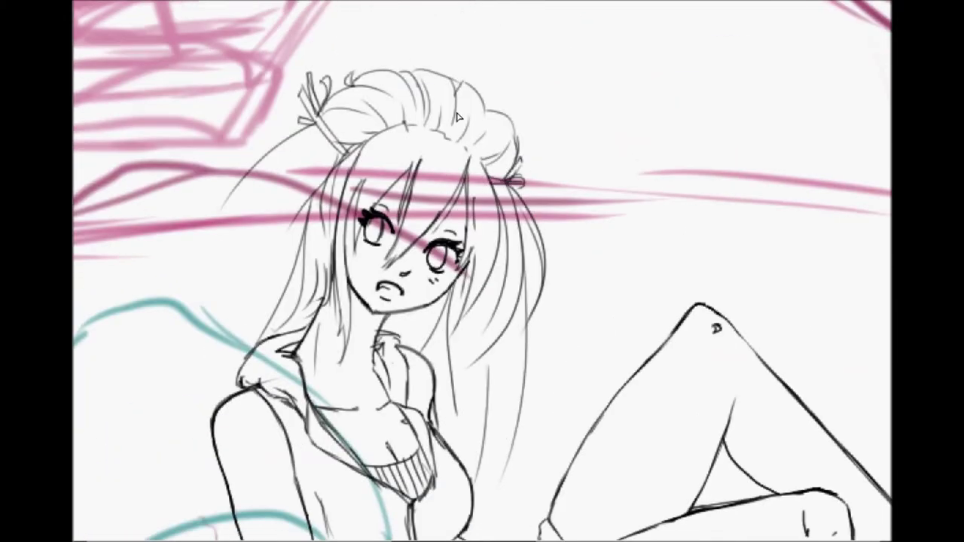
left_click_drag(452, 139, 430, 196)
left_click_drag(414, 228, 393, 265)
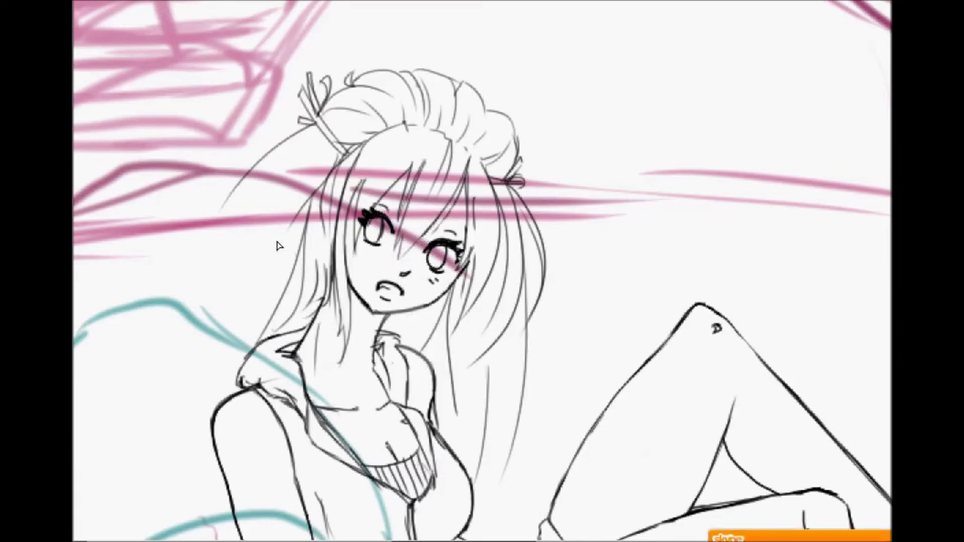
left_click_drag(281, 182, 252, 310)
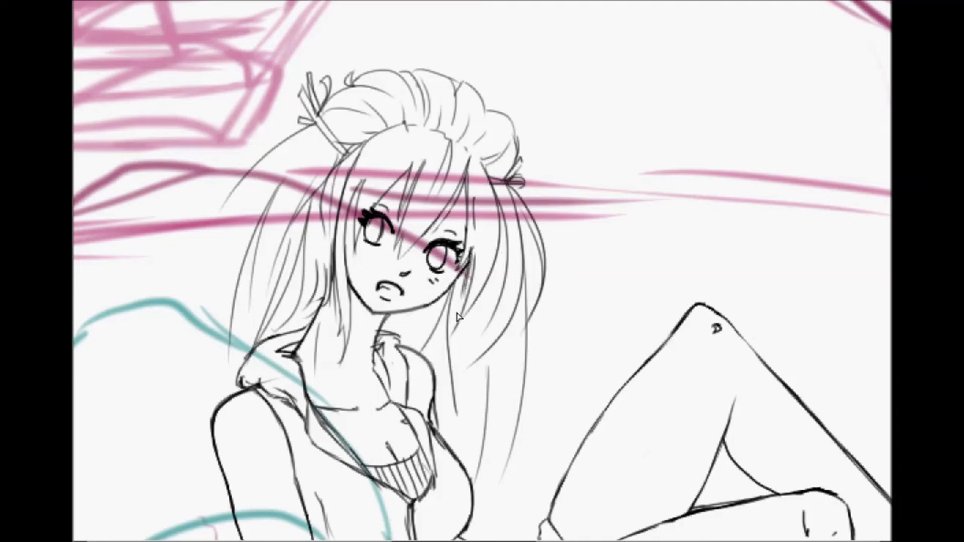
Draw long hair strands down the right side, redrawing one after an undo
scroll(455, 314, "down", 1)
scroll(455, 314, "down", 8)
scroll(515, 325, "up", 5)
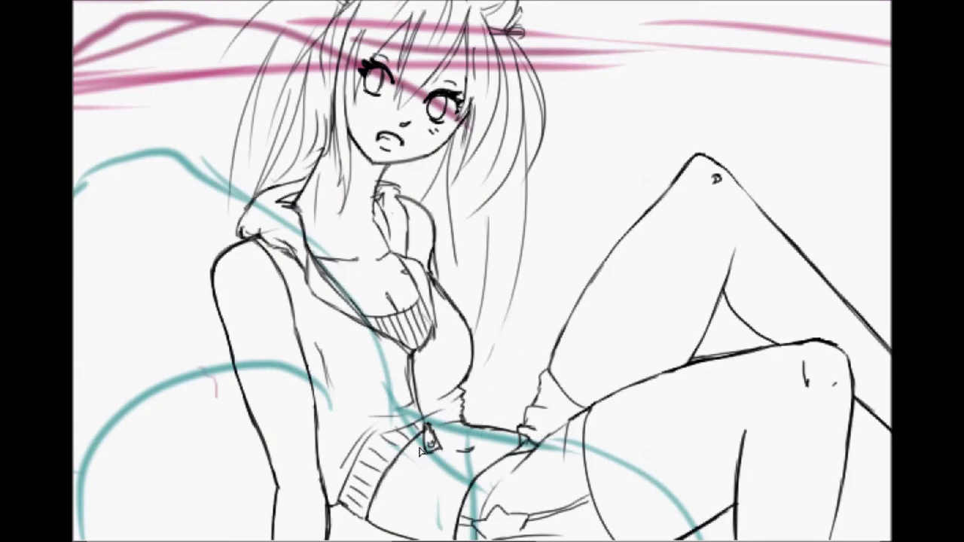
left_click_drag(495, 214, 483, 347)
left_click_drag(532, 177, 501, 425)
key("ctrl+z")
left_click_drag(531, 176, 501, 395)
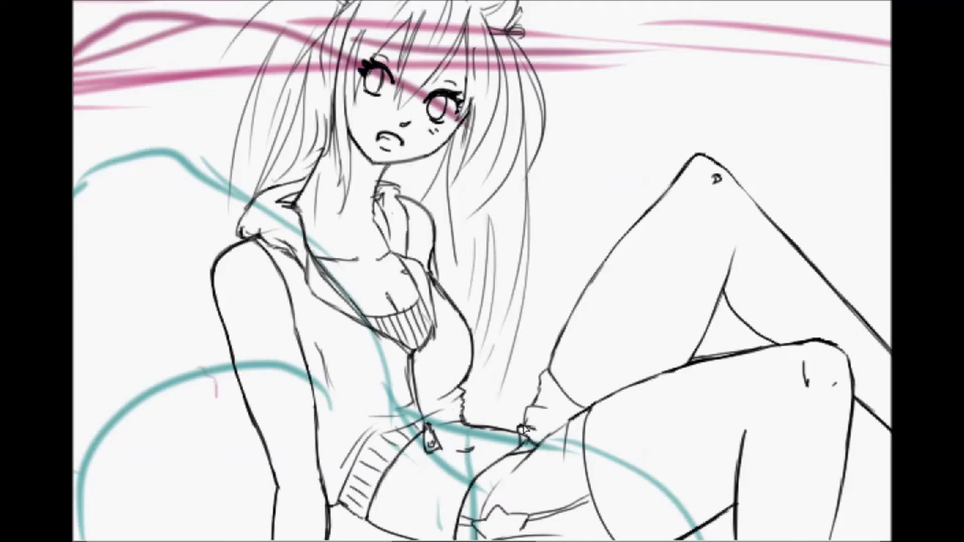
left_click_drag(512, 303, 477, 424)
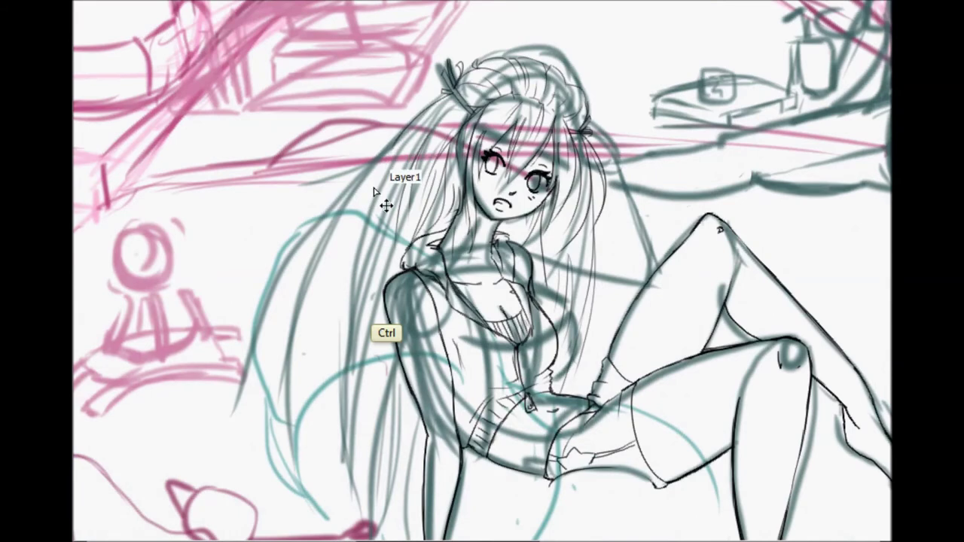
Ink long strands down the left hair, including a curved strand falling down-left
left_click_drag(382, 178, 352, 482)
left_click_drag(381, 323, 403, 447)
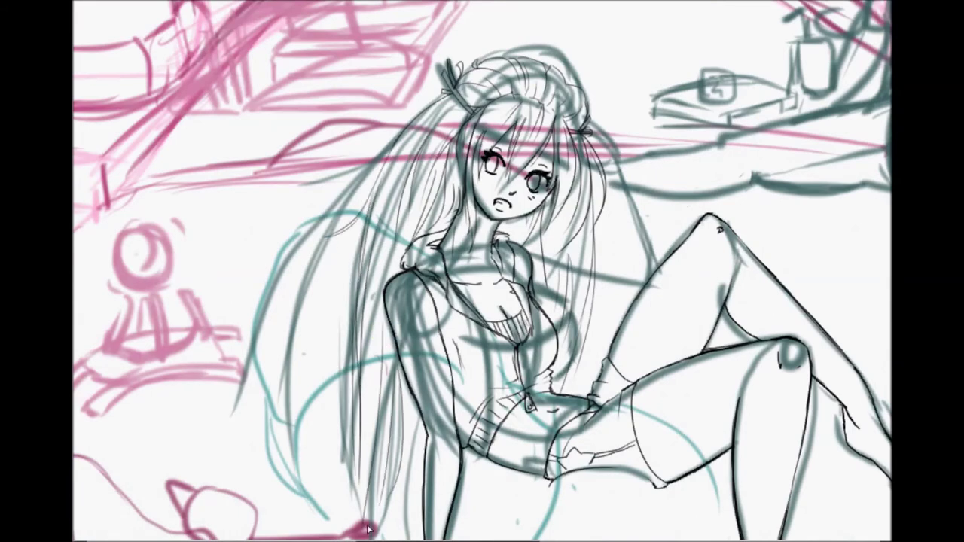
left_click_drag(379, 250, 382, 392)
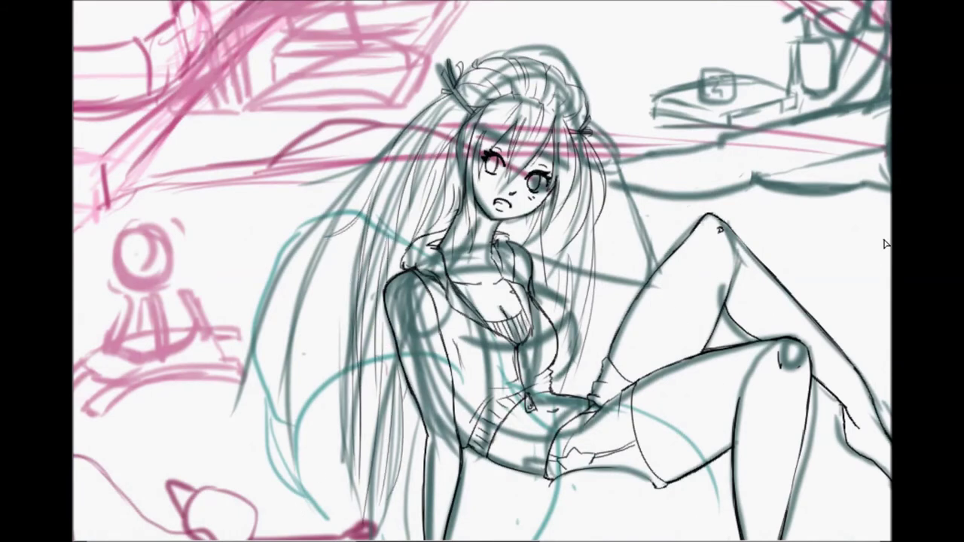
scroll(362, 346, "down", 5)
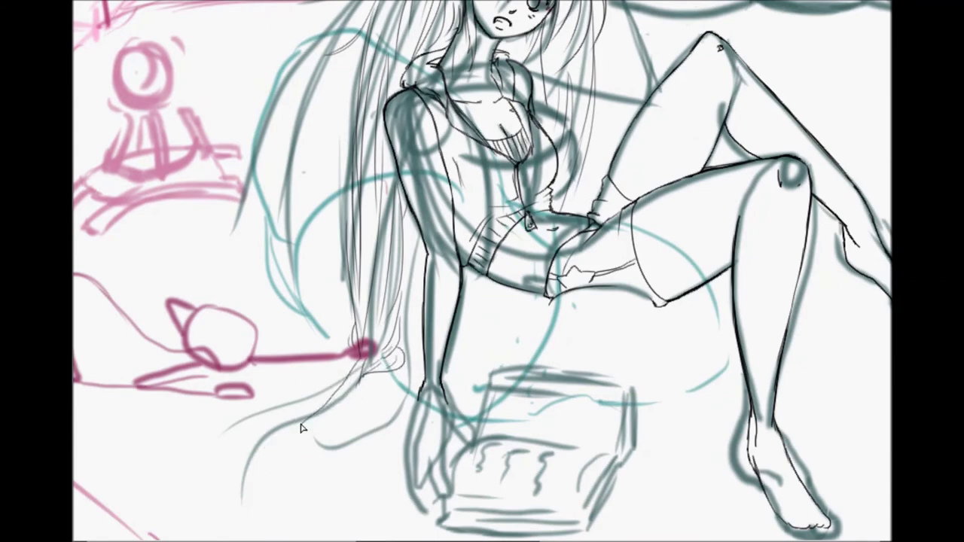
left_click_drag(363, 369, 241, 498)
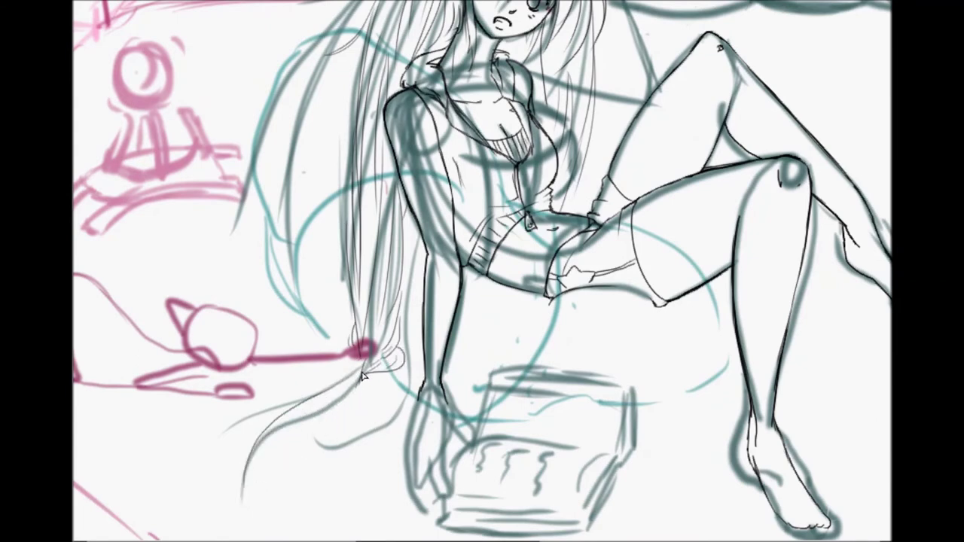
left_click_drag(256, 451, 362, 372)
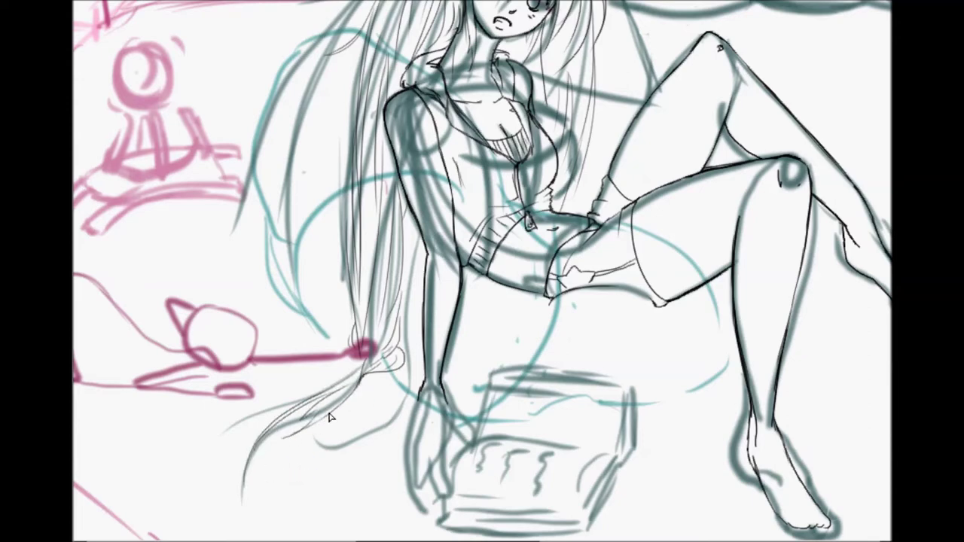
left_click_drag(411, 207, 364, 455)
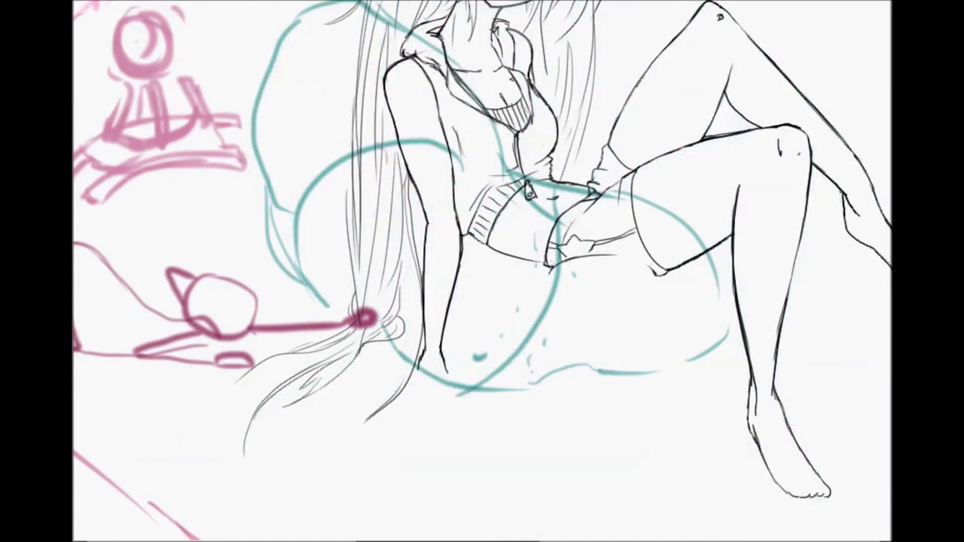
Add long strands on the right and left sides, then undo the stray hand sketch by the knee
left_click_drag(596, 174, 624, 224)
left_click_drag(595, 184, 607, 305)
left_click_drag(368, 164, 333, 360)
left_click_drag(351, 235, 331, 369)
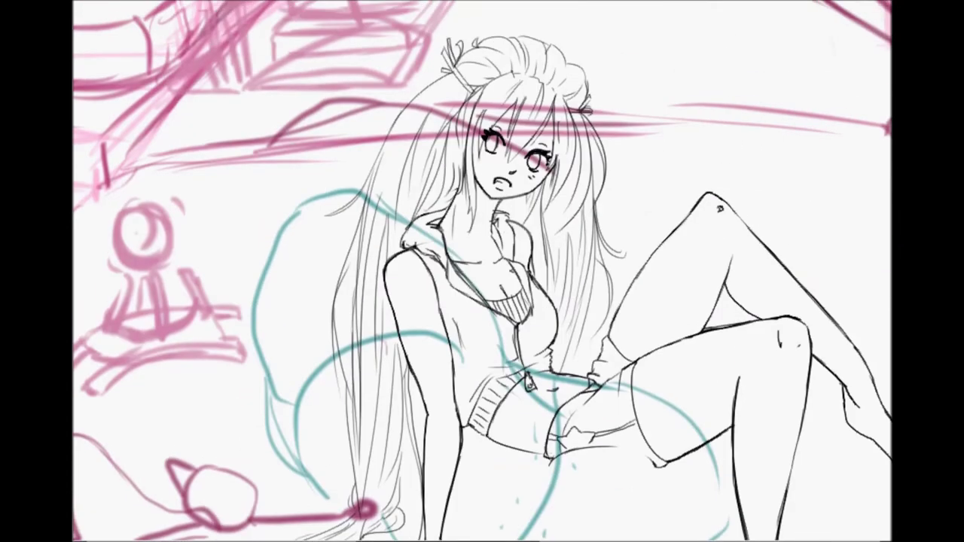
scroll(866, 278, "down", 3)
scroll(537, 175, "up", 6)
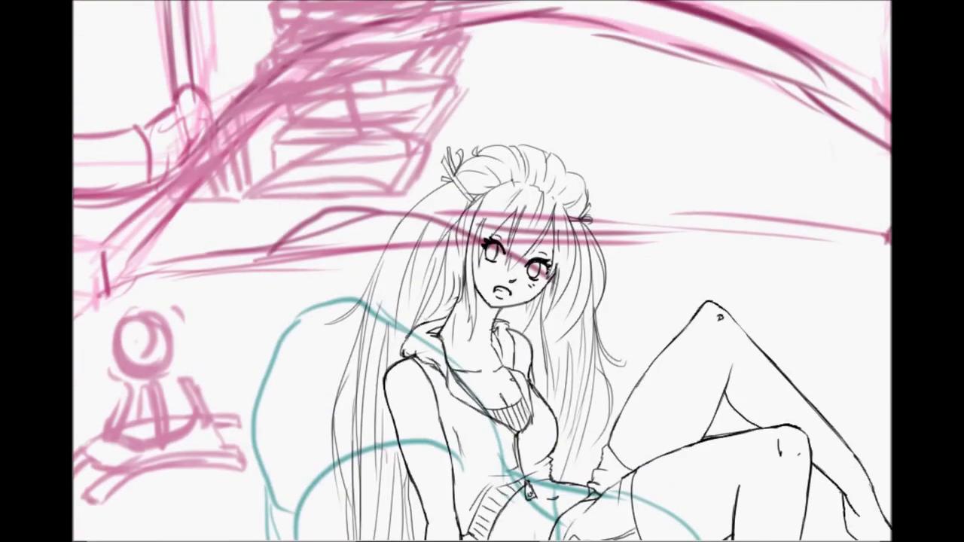
scroll(596, 301, "down", 3)
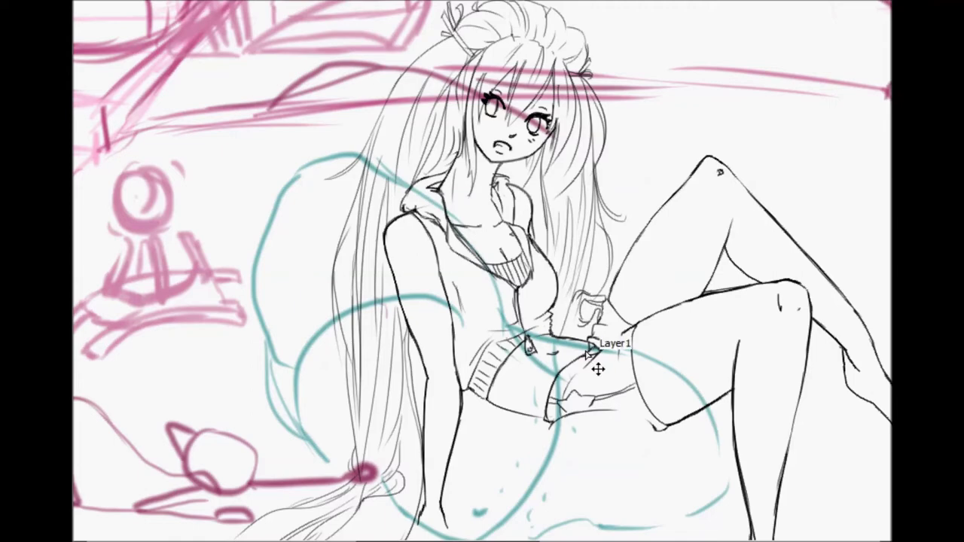
key("ctrl+z")
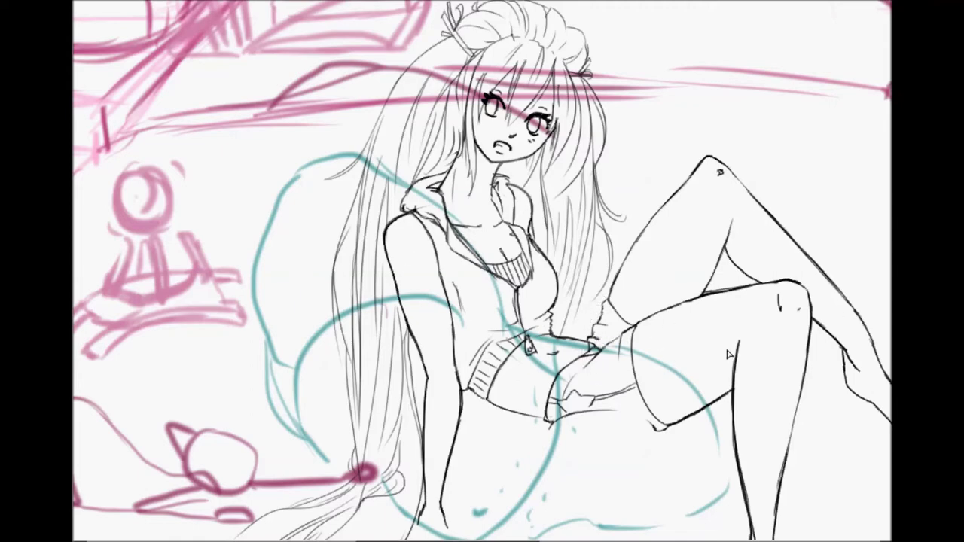
scroll(522, 418, "down", 1)
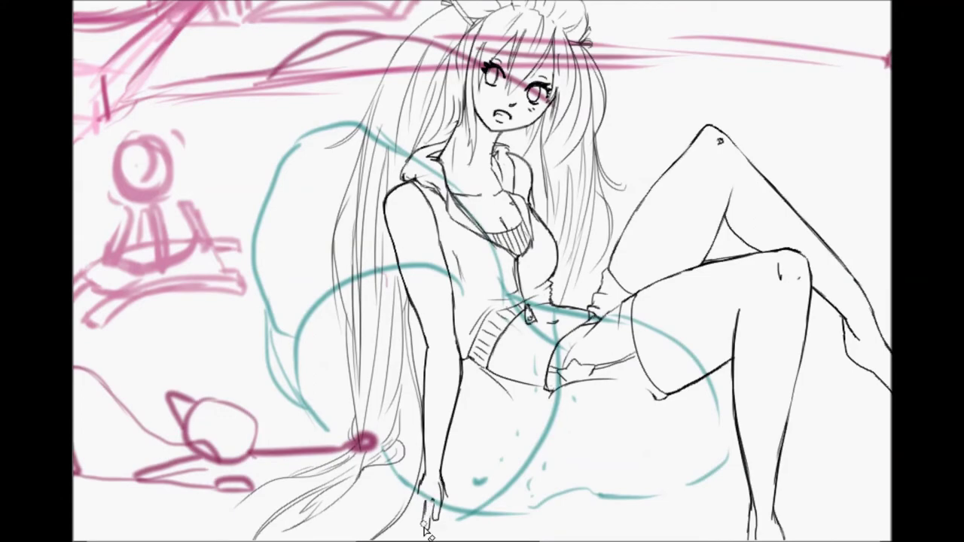
Erase the old lower-hand lines and redraw the hand with fingers
scroll(435, 513, "down", 1)
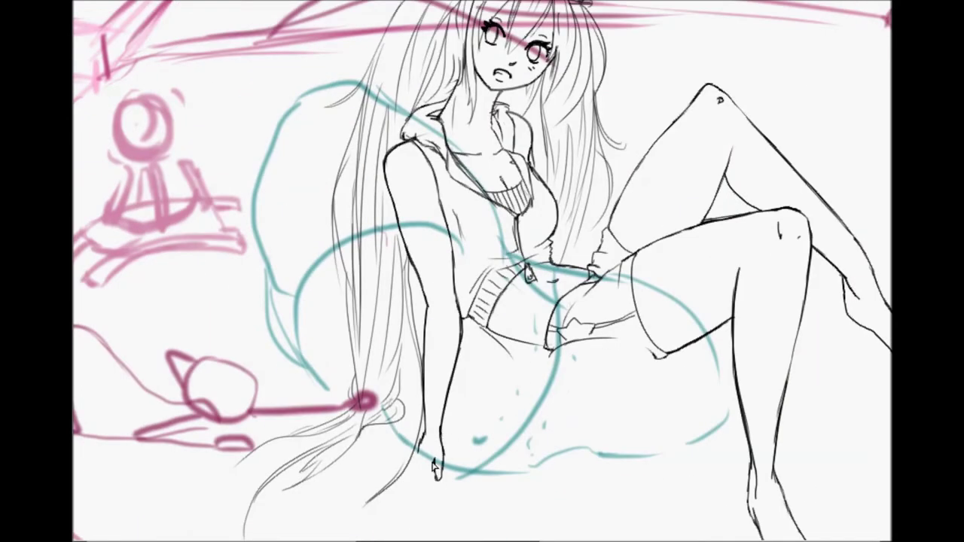
left_click_drag(434, 491, 414, 461)
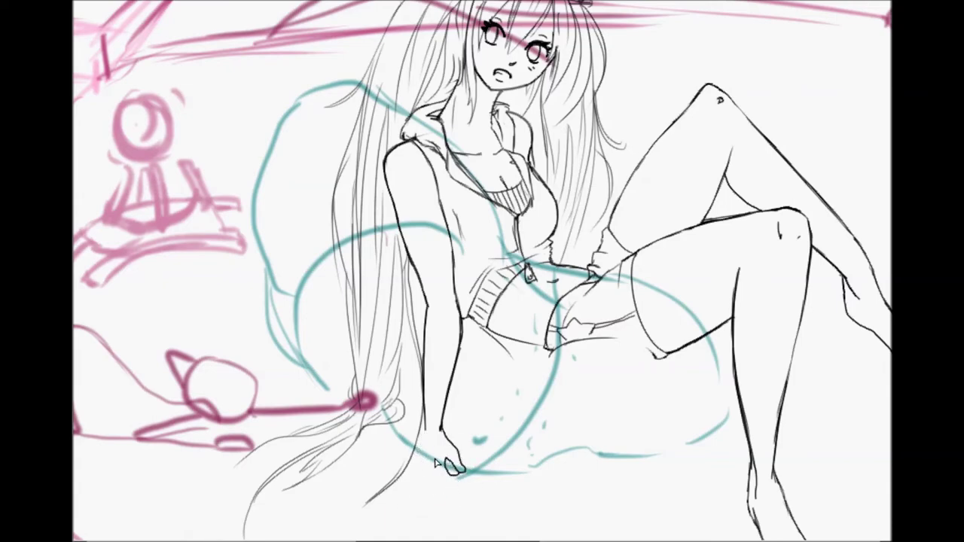
left_click_drag(442, 461, 455, 473)
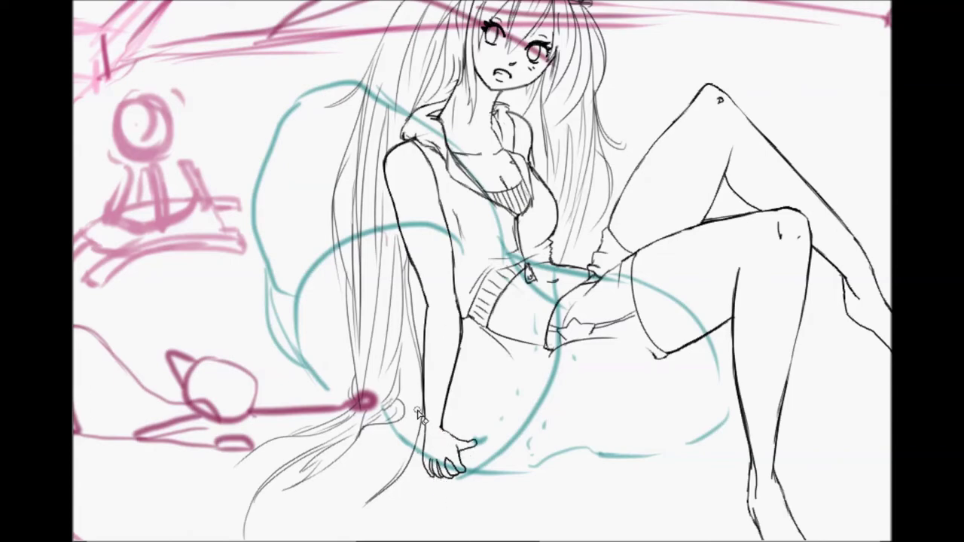
scroll(538, 407, "up", 2)
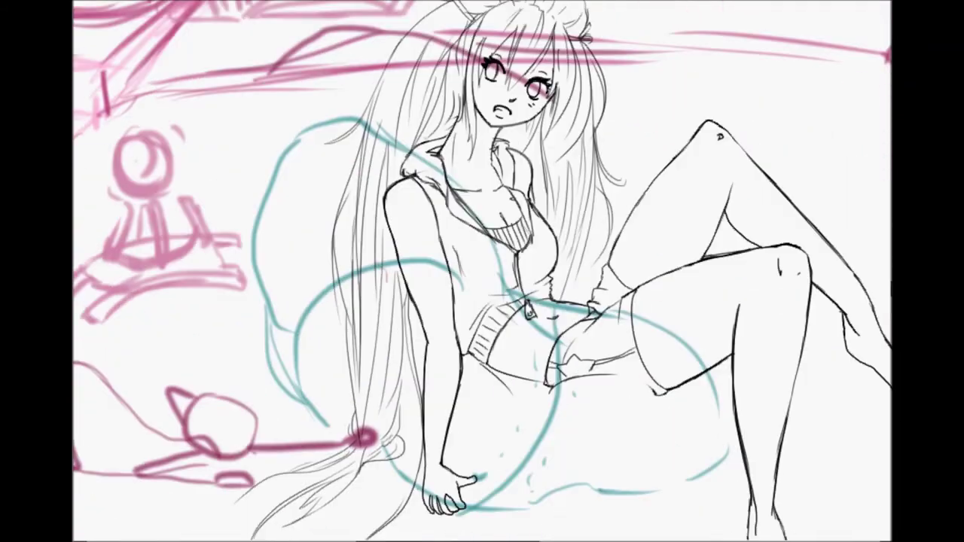
Pick the sketch layer, redraw the cat's eye lower, and ink the hip curve and tail edge
key("ctrl")
key("ctrl+z")
left_click_drag(226, 415, 233, 412)
left_click_drag(524, 510, 727, 443)
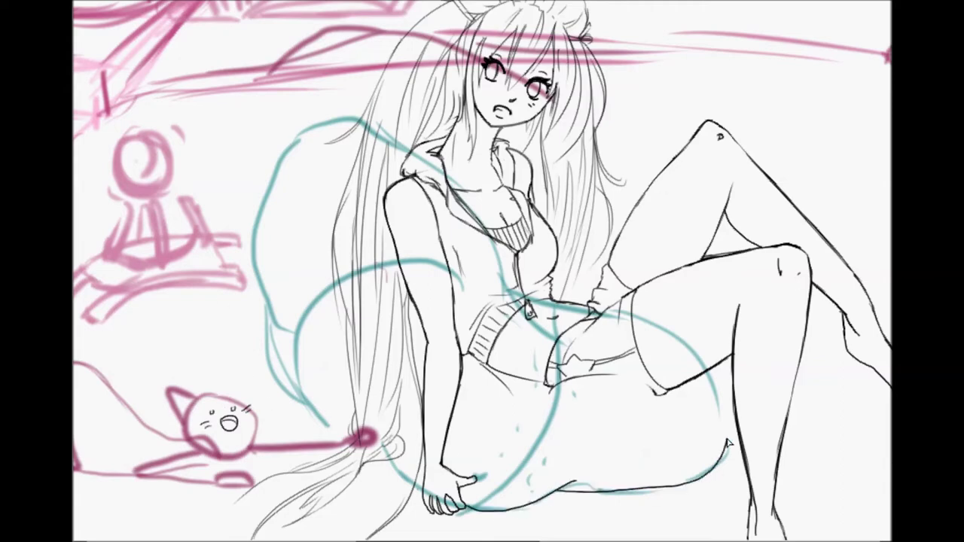
mouse_move(298, 404)
left_mouse_down()
mouse_move(263, 219)
mouse_move(354, 120)
left_mouse_up()
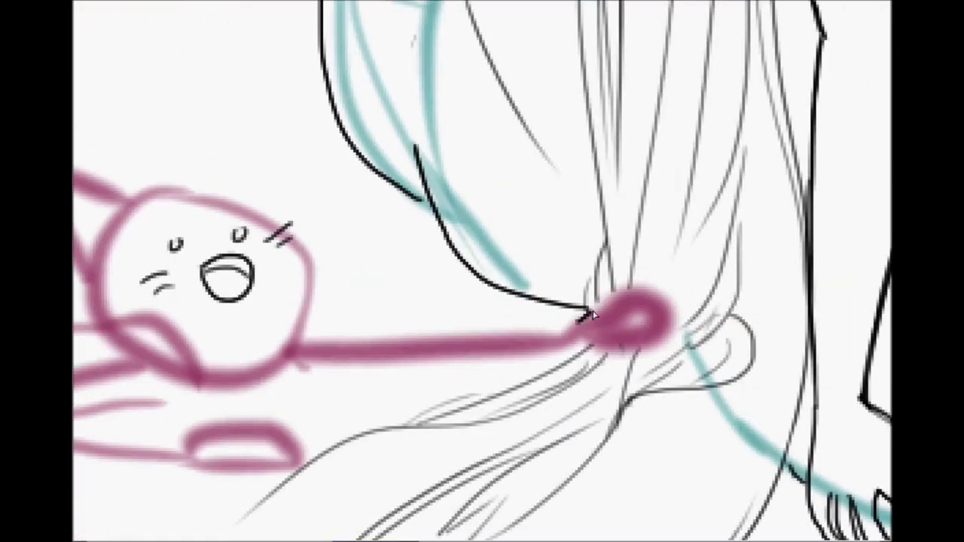
Ink the cat's upper paw toes and the line above its arm, undoing misplaced strokes
left_click_drag(652, 338, 576, 346)
mouse_move(437, 329)
left_mouse_down()
mouse_move(570, 334)
mouse_move(445, 333)
left_mouse_up()
key("ctrl+z")
key("ctrl+z")
mouse_move(303, 323)
left_mouse_down()
mouse_move(572, 328)
mouse_move(289, 369)
mouse_move(522, 354)
mouse_move(569, 328)
mouse_move(575, 344)
left_mouse_up()
key("ctrl+z")
key("ctrl+z")
key("ctrl+z")
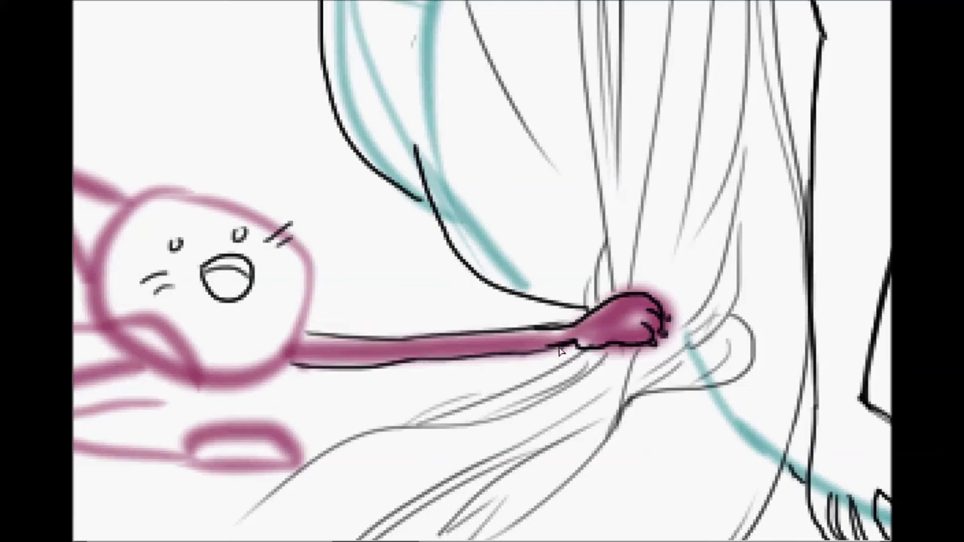
Outline the lower clawed paw and the top, bottom and inner edges of the cat's arm
left_click_drag(577, 267, 824, 267)
mouse_move(435, 465)
left_mouse_down()
mouse_move(452, 474)
mouse_move(531, 467)
left_mouse_up()
left_click_drag(497, 433, 523, 440)
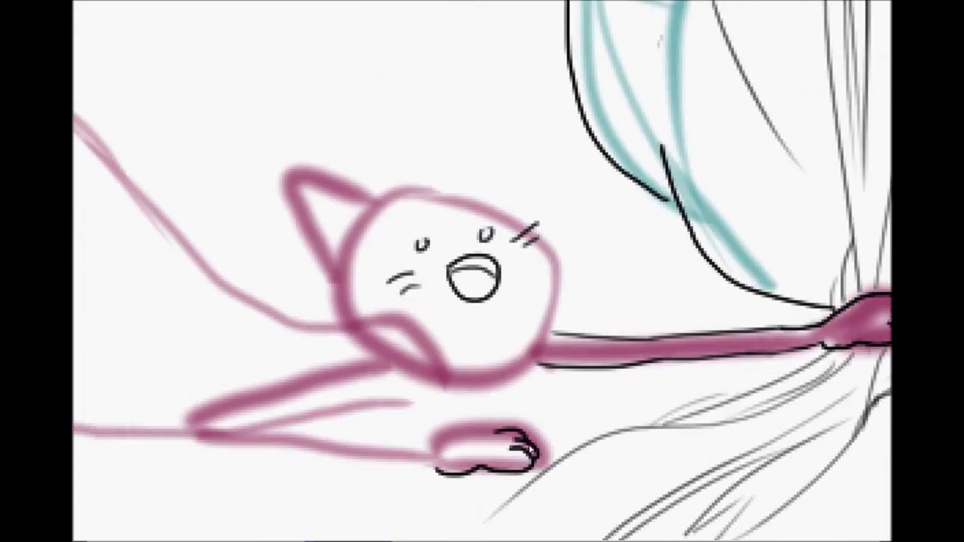
left_click_drag(426, 470, 175, 431)
left_click_drag(239, 419, 474, 443)
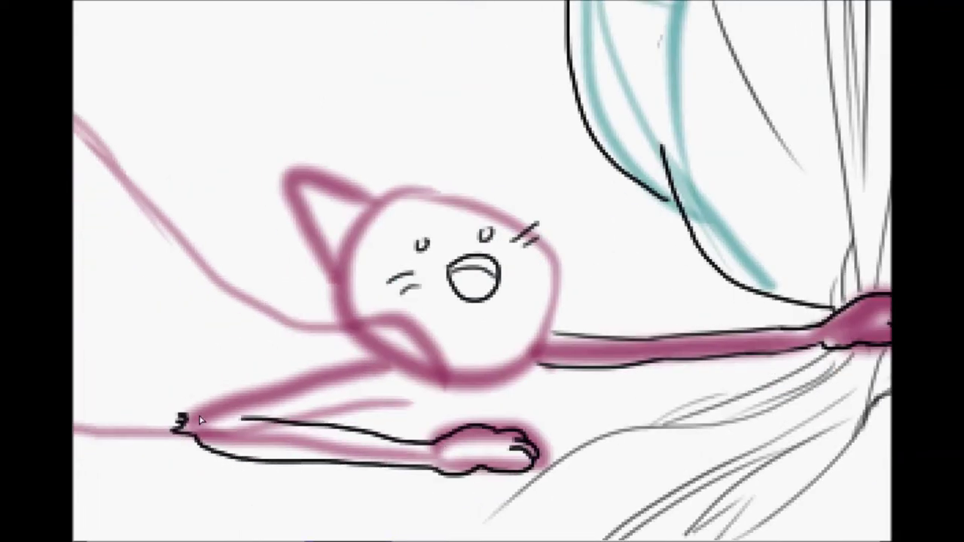
left_click_drag(190, 412, 303, 359)
left_click_drag(301, 421, 416, 395)
left_click_drag(367, 432, 471, 393)
Ink the cat's chin, body curve, leg, left paw toes, belly and back leg
left_click_drag(349, 323, 456, 372)
left_click_drag(151, 271, 602, 271)
mouse_move(337, 187)
left_mouse_down()
mouse_move(435, 392)
mouse_move(414, 359)
mouse_move(320, 456)
left_mouse_up()
mouse_move(459, 220)
left_mouse_down()
mouse_move(482, 429)
mouse_move(353, 449)
mouse_move(289, 473)
mouse_move(421, 489)
left_mouse_up()
left_click_drag(414, 455, 433, 486)
left_click_drag(358, 450, 411, 459)
left_click_drag(452, 301, 376, 301)
left_click_drag(365, 419, 512, 430)
mouse_move(181, 260)
left_mouse_down()
mouse_move(256, 352)
mouse_move(174, 372)
mouse_move(276, 385)
left_mouse_up()
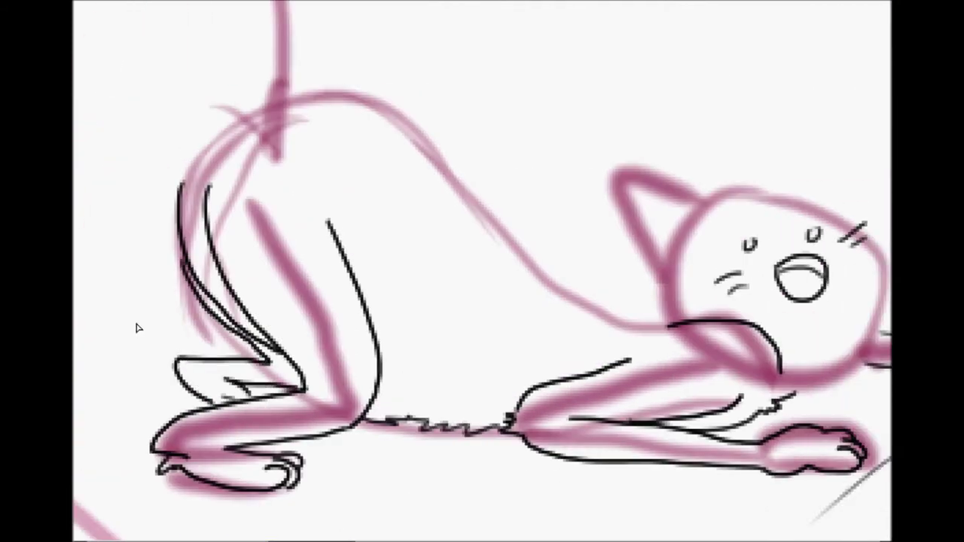
Trace the cat's tall tail up to its tip and the line along its back
left_click_drag(184, 147, 184, 469)
left_click_drag(151, 4, 312, 398)
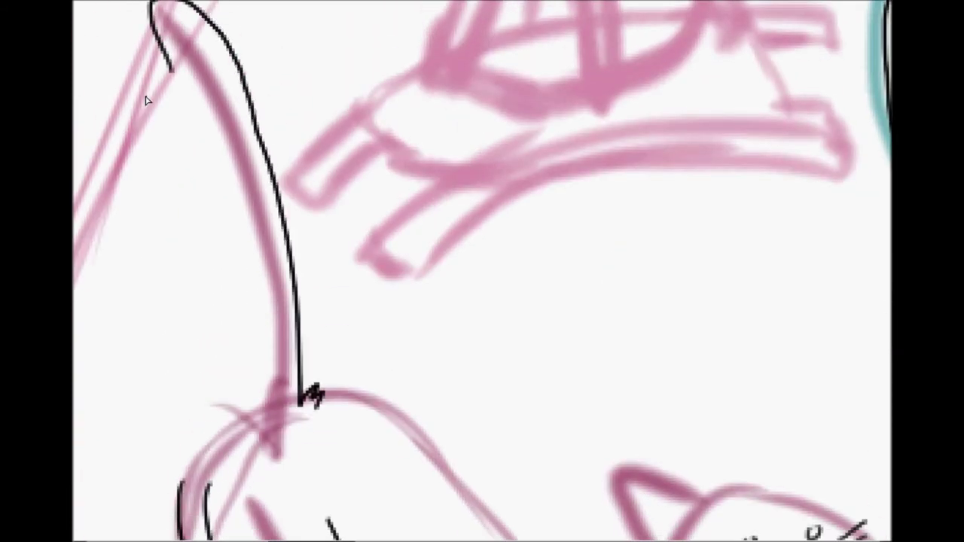
left_click_drag(159, 49, 222, 448)
left_click_drag(317, 390, 429, 448)
left_click_drag(452, 301, 467, 302)
Ink the cat's chin and a jagged furry cheek up to the ear, redoing the first cheek stroke
mouse_move(445, 452)
left_mouse_down()
mouse_move(512, 524)
mouse_move(451, 211)
left_mouse_up()
mouse_move(489, 256)
left_mouse_down()
mouse_move(692, 376)
mouse_move(609, 228)
left_mouse_up()
key("ctrl+z")
mouse_move(674, 370)
left_mouse_down()
mouse_move(676, 219)
mouse_move(728, 256)
left_mouse_up()
Draw both furry cat ears and the jagged right cheek and jaw
left_click_drag(671, 290, 693, 323)
left_click_drag(652, 230, 687, 316)
mouse_move(814, 249)
left_mouse_down()
mouse_move(496, 248)
mouse_move(581, 297)
left_mouse_up()
mouse_move(536, 219)
left_mouse_down()
mouse_move(541, 268)
mouse_move(579, 280)
left_mouse_up()
left_click_drag(455, 249, 482, 242)
mouse_move(578, 301)
left_mouse_down()
mouse_move(594, 354)
mouse_move(554, 414)
mouse_move(432, 283)
mouse_move(826, 284)
left_mouse_up()
mouse_move(773, 488)
left_mouse_down()
mouse_move(419, 488)
mouse_move(459, 295)
left_mouse_up()
Re-stroke one of the girl's leg lines darker in black
scroll(461, 305, "down", 3)
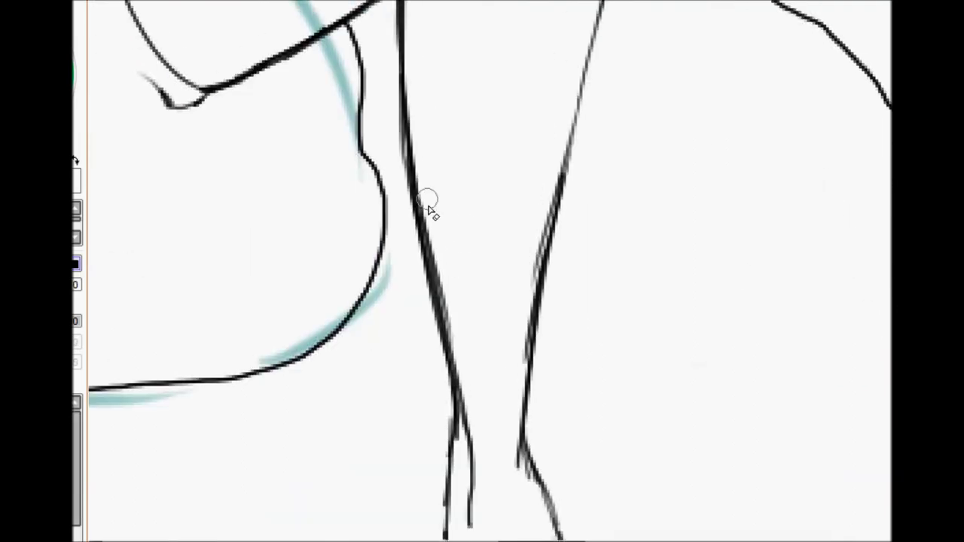
left_click_drag(557, 169, 539, 324)
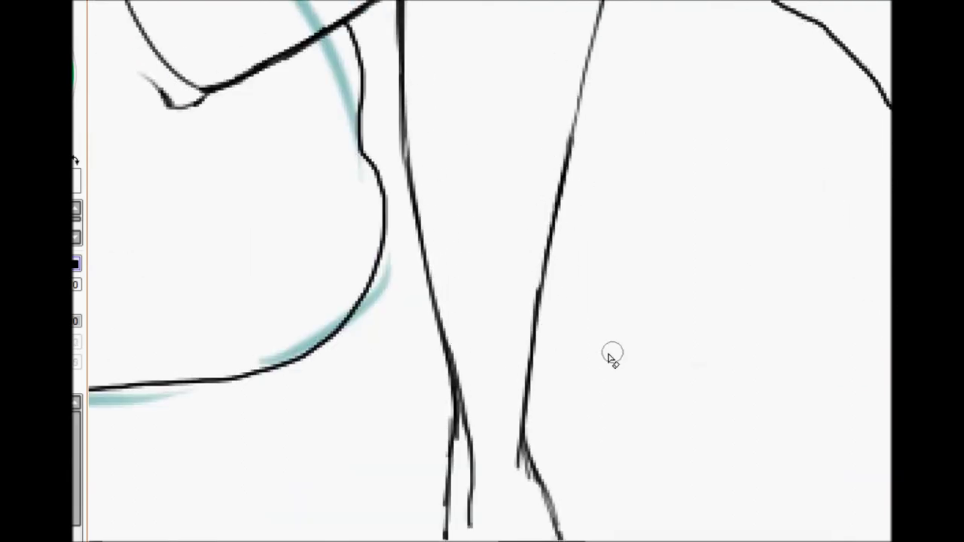
scroll(490, 286, "up", 5)
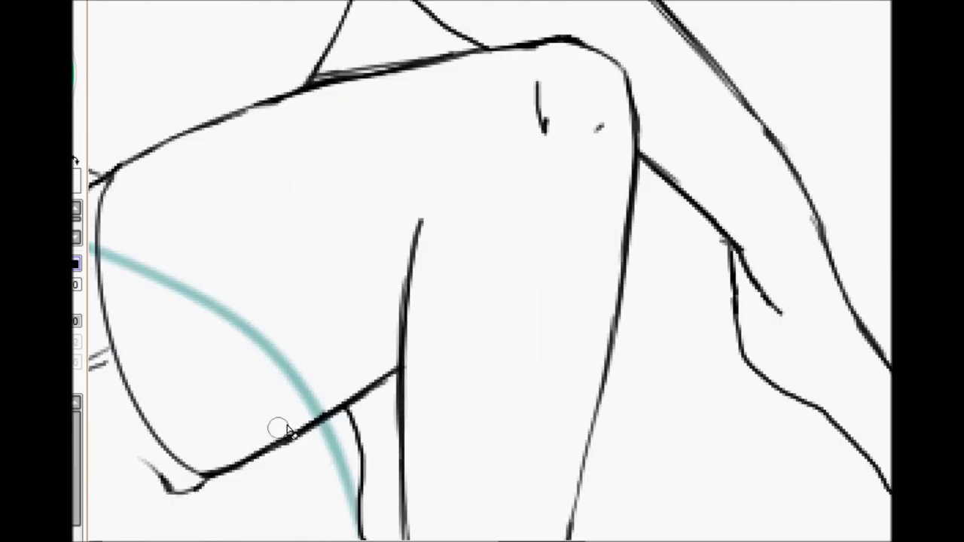
scroll(406, 403, "up", 5)
scroll(458, 527, "up", 3)
scroll(463, 512, "up", 5)
scroll(477, 483, "up", 5)
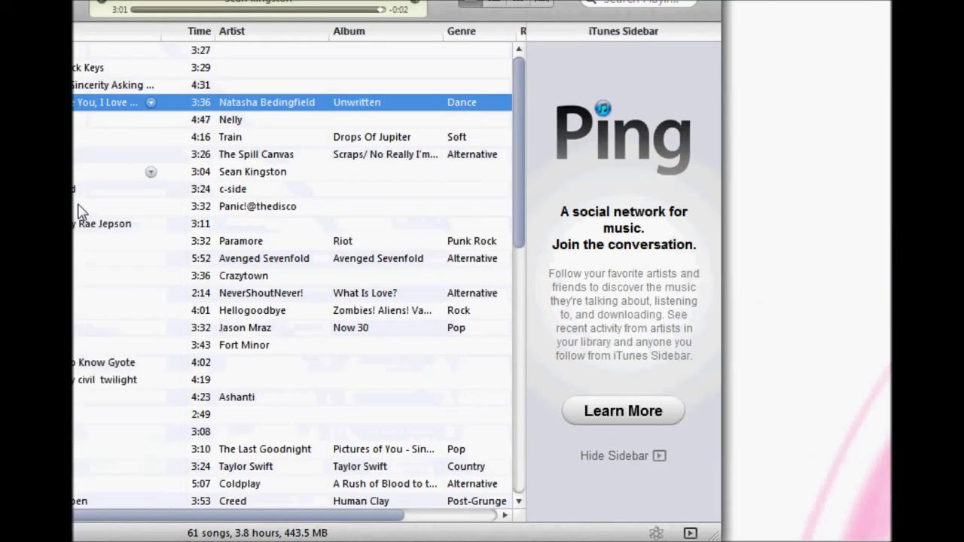
In iTunes, locate TombstoneDiscordRemix-Final in the Desktop's 'New music New comp' folder and open it
key("Return")
scroll(304, 179, "down", 5)
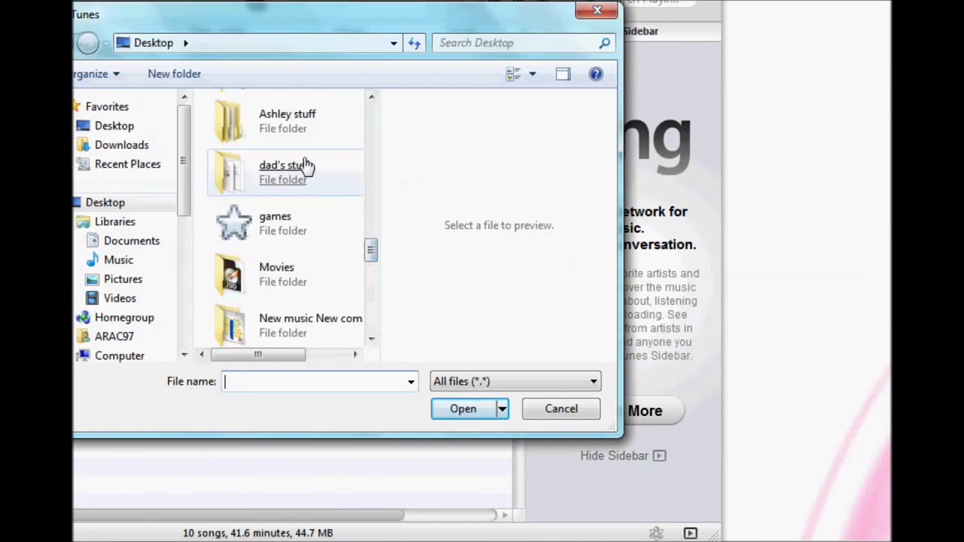
left_click(301, 316)
left_click(444, 409)
key("Return")
scroll(373, 226, "down", 10)
scroll(344, 248, "up", 3)
scroll(364, 322, "down", 3)
scroll(364, 322, "up", 3)
scroll(364, 322, "down", 3)
left_click(278, 301)
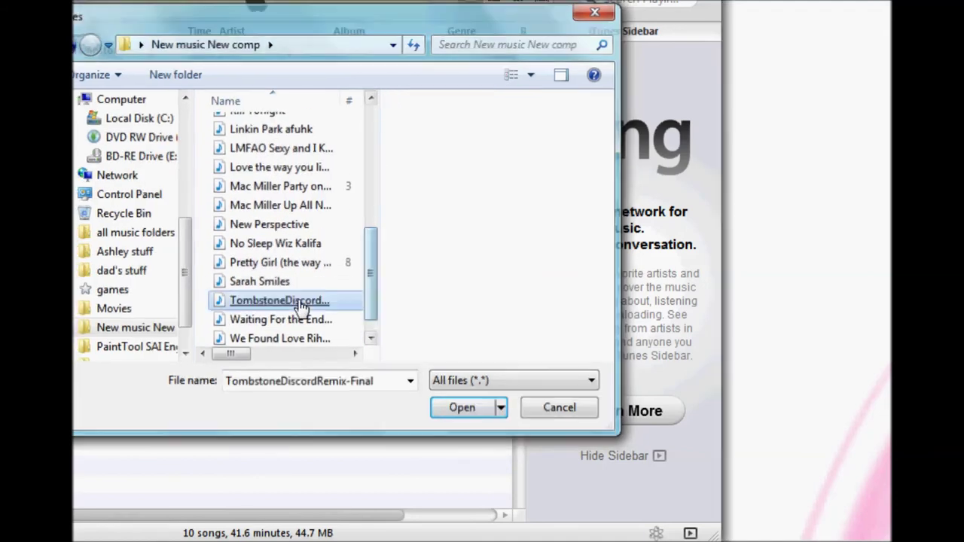
left_click(463, 409)
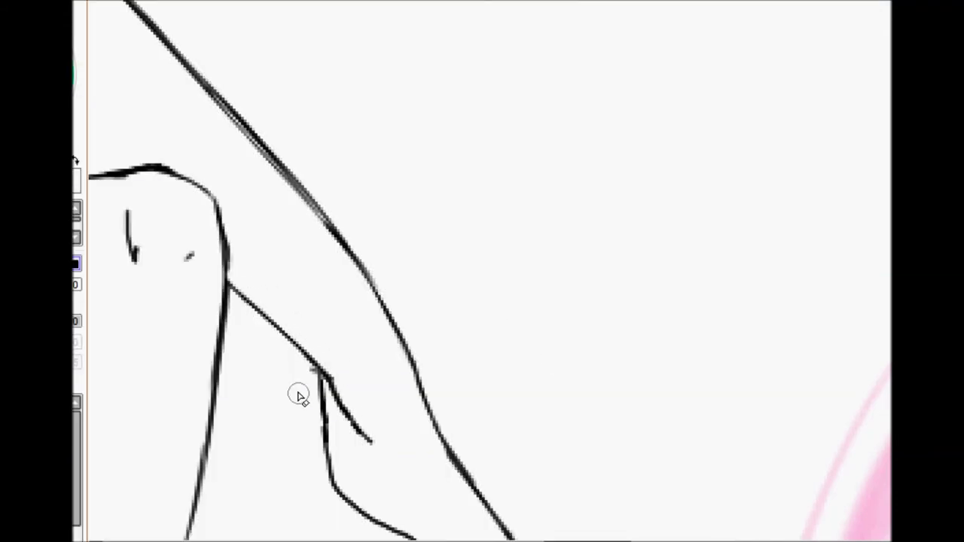
Doodle a small face and the word DISCORD! on the thigh, then undo and erase them
scroll(354, 241, "left", 5)
left_click_drag(280, 354, 278, 356)
left_click_drag(269, 313, 271, 316)
left_click_drag(304, 309, 306, 313)
left_click_drag(301, 369, 324, 403)
key("ctrl+z")
key("ctrl+z")
key("ctrl+z")
mouse_move(201, 367)
left_mouse_down()
mouse_move(220, 385)
mouse_move(362, 268)
left_mouse_up()
left_click_drag(354, 301, 410, 234)
key("e")
mouse_move(249, 354)
left_mouse_down()
mouse_move(369, 263)
mouse_move(173, 392)
left_mouse_up()
Ink the book's left, top and right edges, redrawing the right edge as a double line
scroll(482, 271, "down", 5)
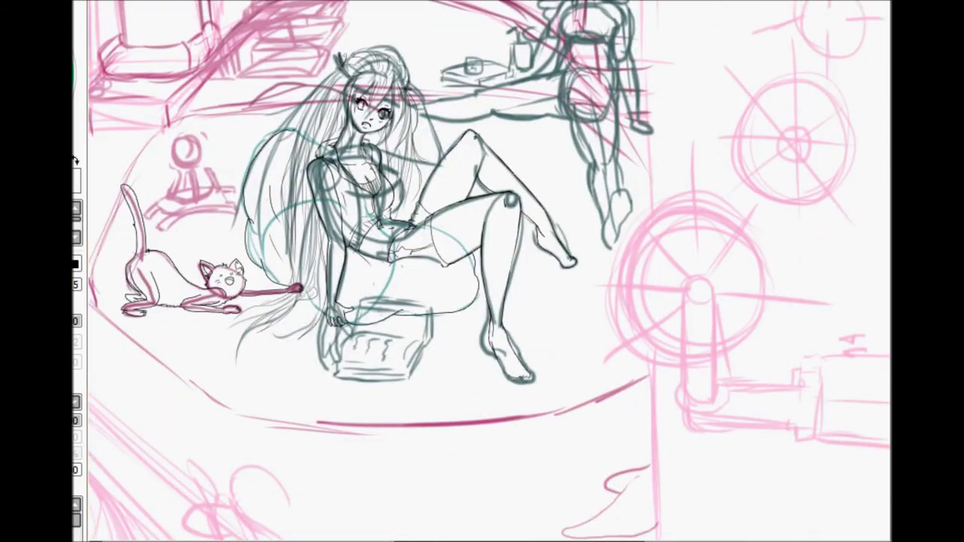
scroll(376, 324, "up", 5)
scroll(482, 272, "down", 3)
mouse_move(531, 184)
left_mouse_down()
mouse_move(500, 304)
mouse_move(811, 211)
mouse_move(799, 368)
left_mouse_up()
key("e")
left_click_drag(505, 284, 810, 242)
key("b")
mouse_move(792, 369)
left_mouse_down()
mouse_move(814, 214)
mouse_move(792, 372)
mouse_move(734, 501)
mouse_move(444, 488)
left_mouse_up()
Add a second top edge, the left and right page curves, and the book's bottom line
left_click_drag(536, 189, 808, 211)
left_click_drag(489, 324, 455, 420)
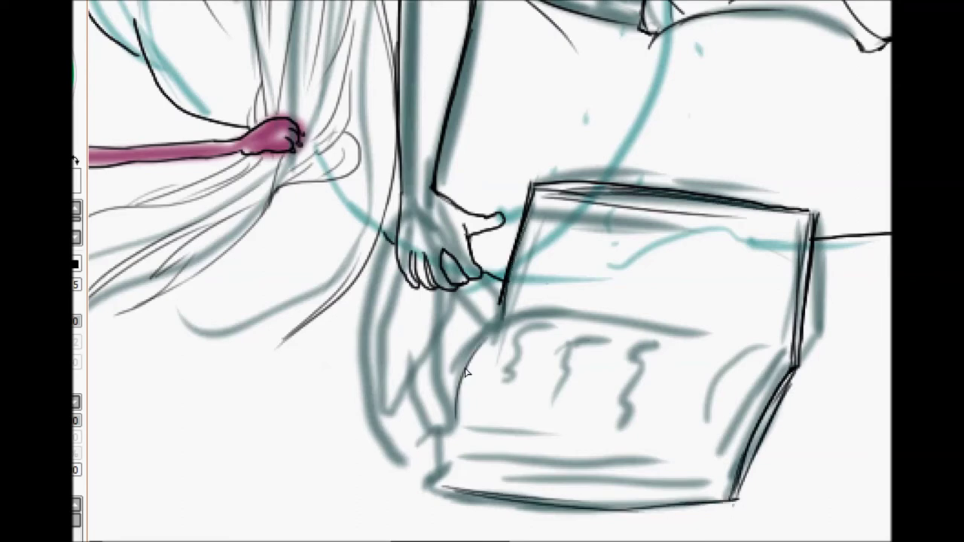
left_click_drag(531, 310, 708, 332)
left_click_drag(772, 347, 700, 431)
left_click_drag(460, 428, 636, 443)
Add zigzag text marks on the pages and a small D circle above the book
left_click_drag(506, 340, 549, 320)
left_click_drag(503, 360, 483, 393)
left_click_drag(603, 338, 563, 395)
left_click_drag(674, 339, 625, 420)
left_click_drag(561, 252, 597, 310)
Ink rays around the D circle plus wavy text strokes and small marks on the pages
left_click_drag(638, 237, 631, 304)
left_click_drag(679, 241, 674, 304)
left_click_drag(733, 255, 728, 288)
left_click_drag(777, 279, 764, 285)
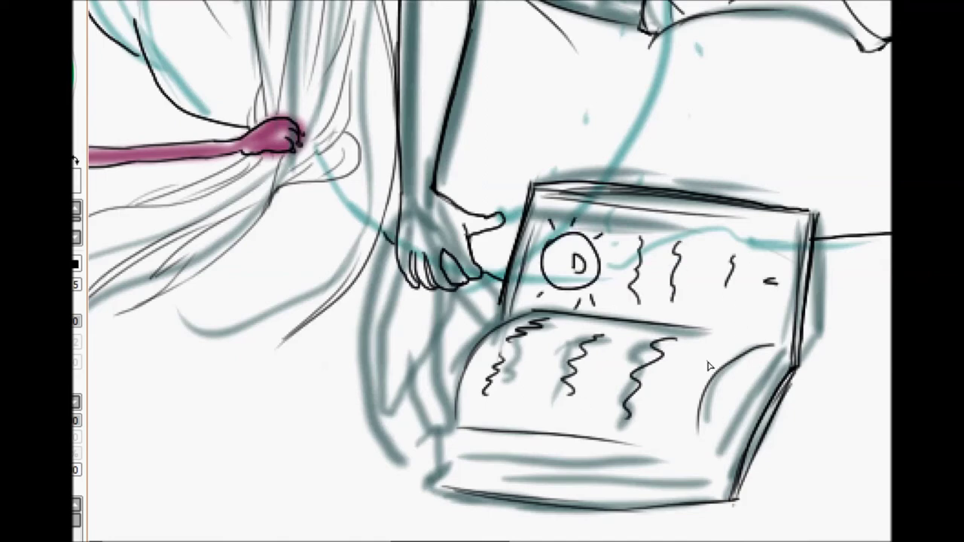
left_click_drag(699, 376, 687, 384)
Ink the stacked page edges along the book's bottom and right side
left_click_drag(493, 476, 686, 482)
left_click_drag(779, 357, 711, 497)
left_click_drag(465, 434, 528, 443)
mouse_move(470, 454)
left_mouse_down()
mouse_move(543, 467)
mouse_move(700, 467)
left_mouse_up()
left_click_drag(557, 439, 677, 455)
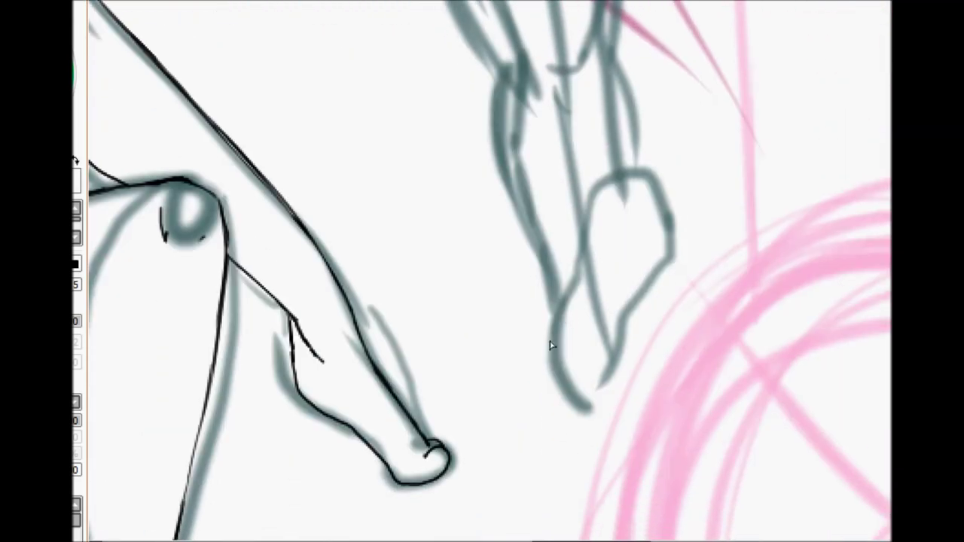
Ink the right foot outline, the lower leg contour and the toe details
mouse_move(563, 320)
left_mouse_down()
mouse_move(664, 241)
mouse_move(639, 194)
left_mouse_up()
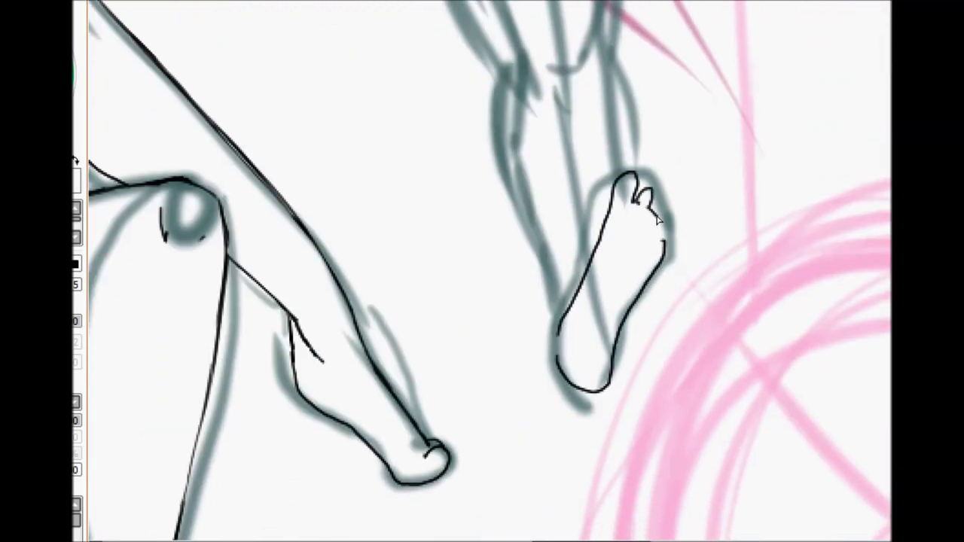
left_click_drag(561, 358, 512, 89)
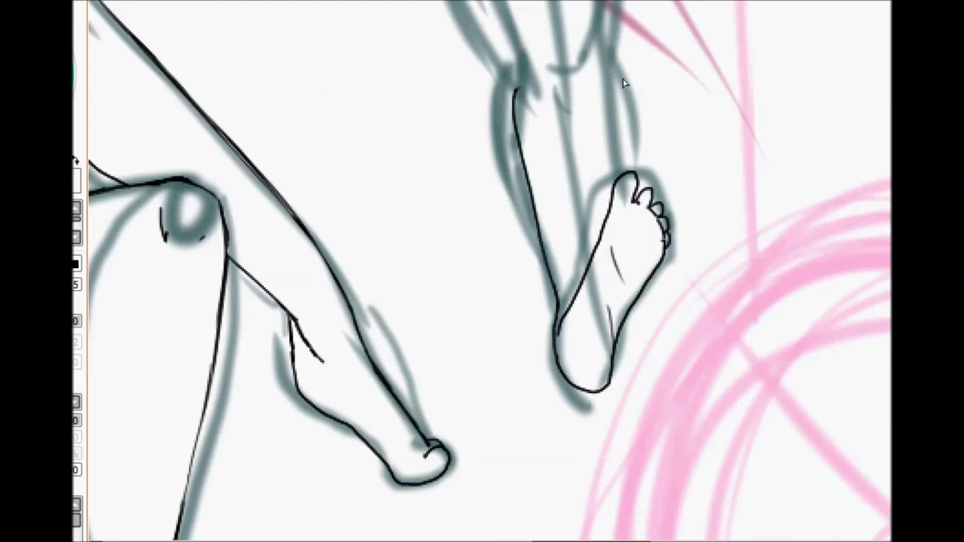
left_click_drag(599, 64, 631, 179)
scroll(603, 226, "up", 5)
left_click_drag(554, 309, 584, 295)
left_click_drag(517, 320, 438, 119)
mouse_move(599, 42)
left_mouse_down()
mouse_move(616, 186)
mouse_move(599, 308)
left_mouse_up()
scroll(558, 366, "down", 3)
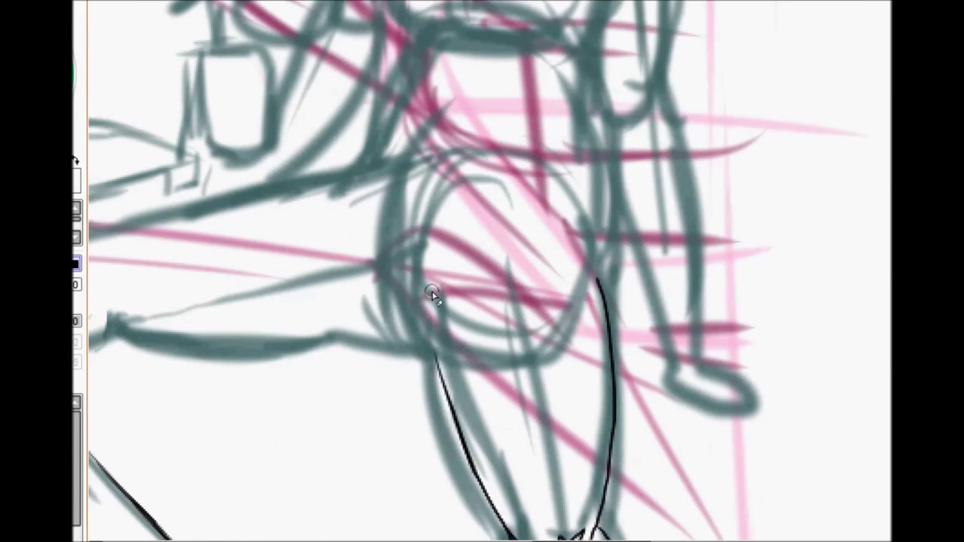
Ink the figure's side line, both hip lines and the extended leg's contours to its end
key("e")
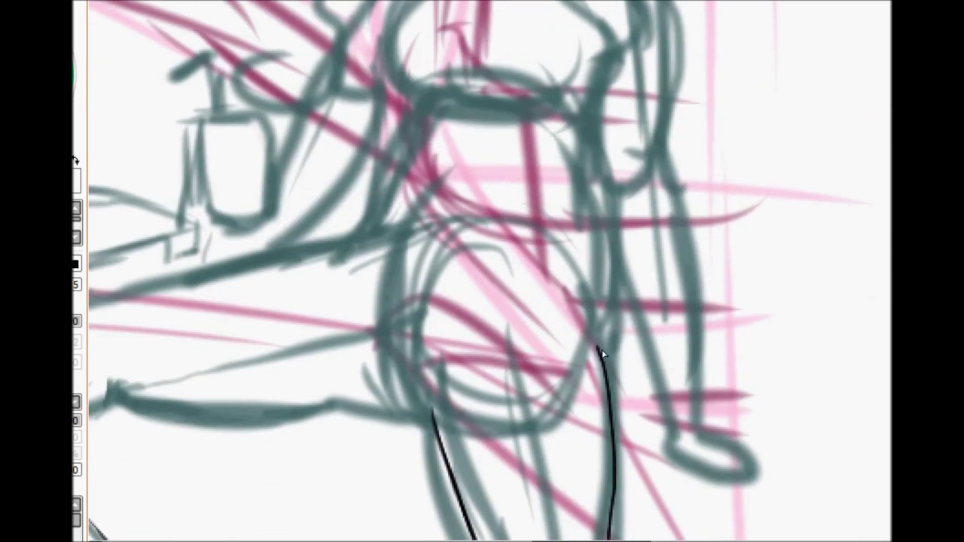
left_click_drag(602, 354, 591, 172)
left_click_drag(424, 124, 390, 345)
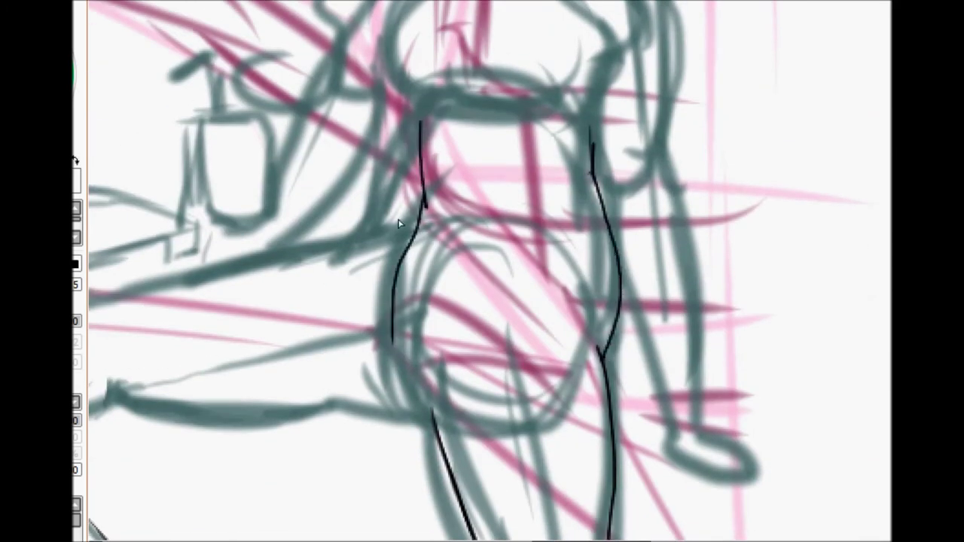
left_click_drag(320, 414, 647, 410)
mouse_move(749, 216)
left_mouse_down()
mouse_move(609, 269)
mouse_move(338, 330)
left_mouse_up()
left_click_drag(438, 390, 374, 411)
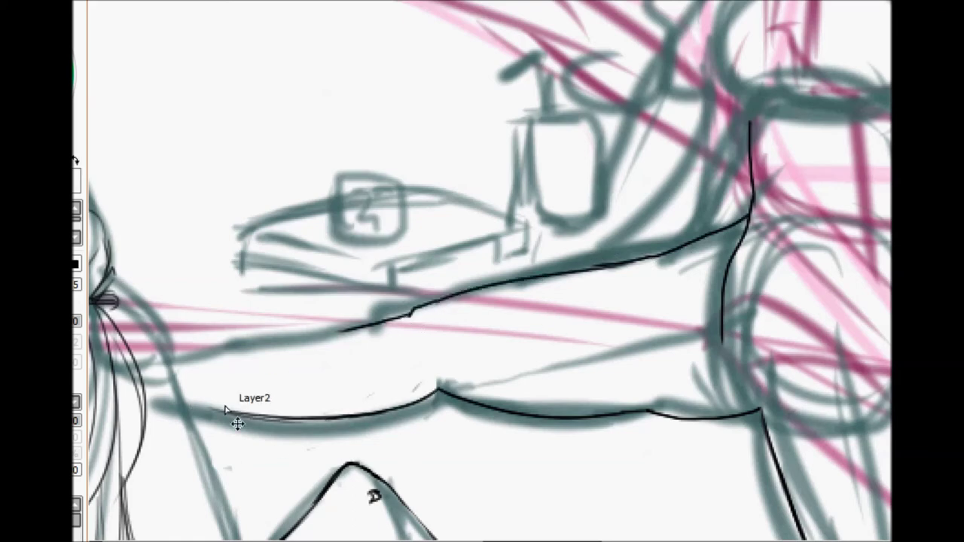
left_click_drag(235, 416, 184, 401)
left_click_drag(185, 366, 173, 358)
left_click_drag(218, 360, 339, 331)
left_click_drag(232, 361, 180, 366)
Ink the curved stocking bands with their zigzag lace edge, then redraw the foot and calf
mouse_move(544, 281)
left_mouse_down()
mouse_move(561, 416)
mouse_move(650, 413)
left_mouse_up()
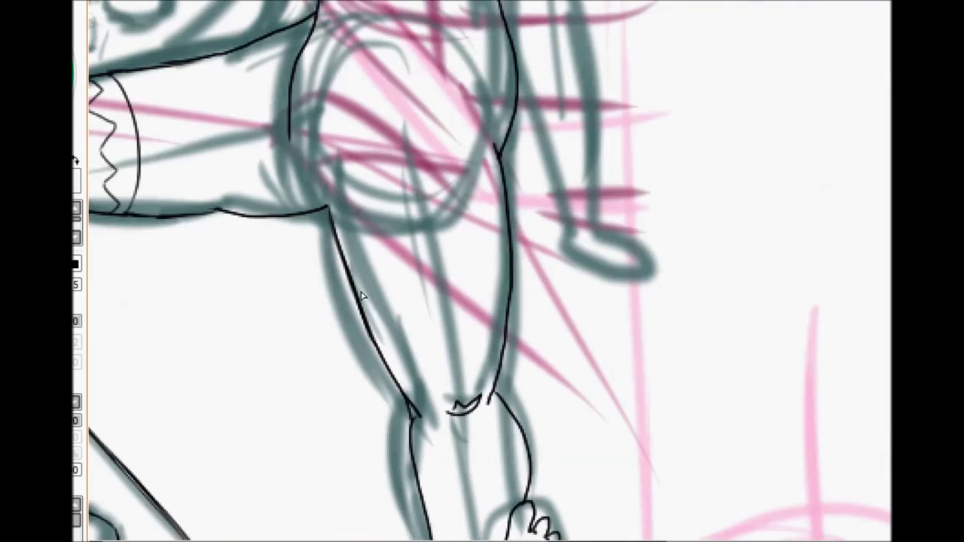
left_click_drag(351, 270, 486, 246)
left_click_drag(360, 295, 486, 281)
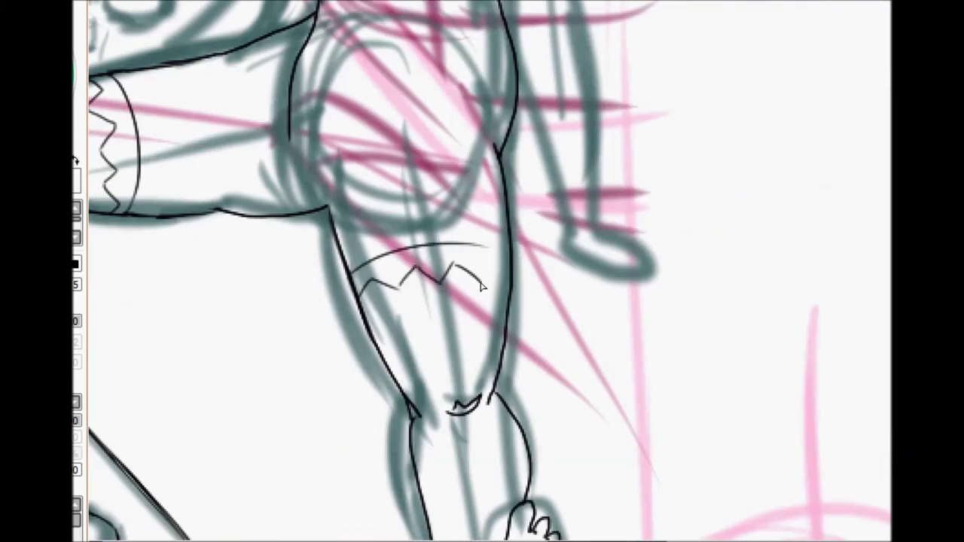
scroll(871, 259, "down", 3)
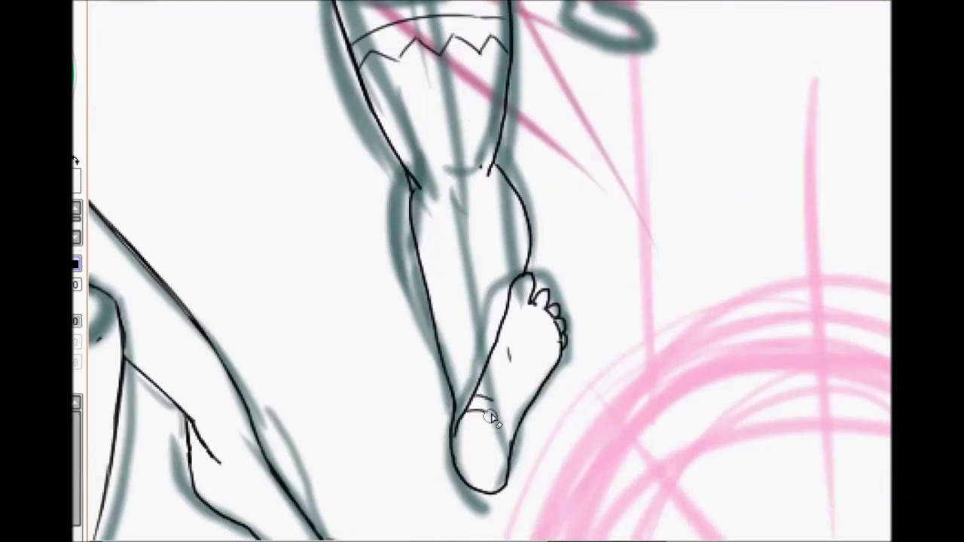
key("ctrl+z")
mouse_move(463, 426)
left_mouse_down()
mouse_move(557, 345)
mouse_move(509, 463)
left_mouse_up()
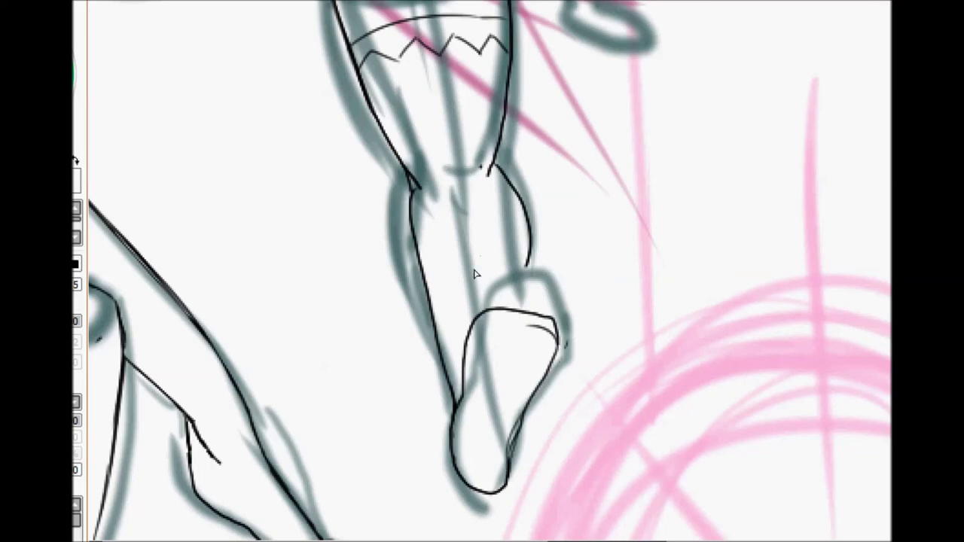
left_click_drag(521, 204, 527, 308)
Ink the front thigh line, hip notch, and the skirt's right side and bottom edge
scroll(663, 382, "up", 10)
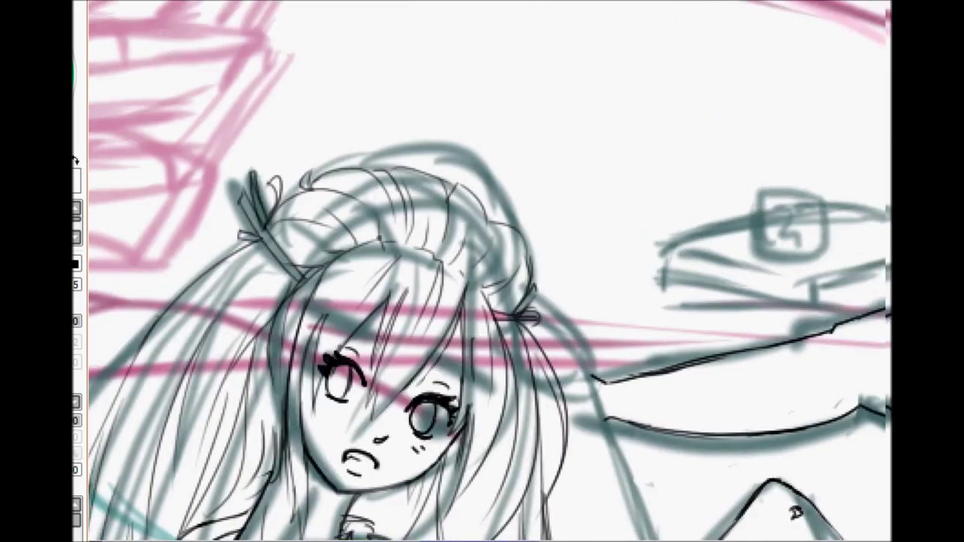
scroll(491, 320, "right", 10)
left_click_drag(436, 272, 494, 408)
key("ctrl+z")
left_click_drag(527, 215, 495, 240)
left_click_drag(441, 275, 512, 474)
left_click_drag(719, 343, 719, 463)
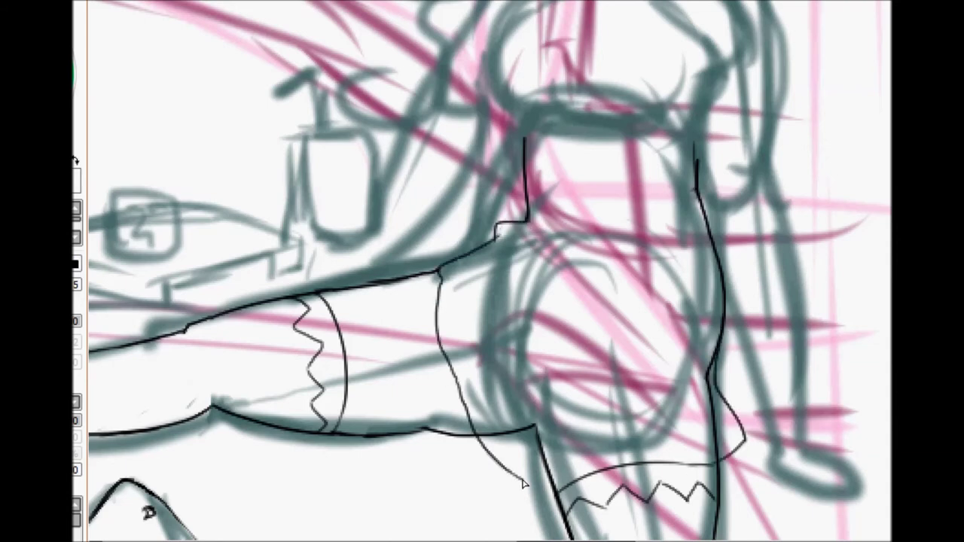
left_click_drag(512, 476, 607, 488)
key("ctrl+z")
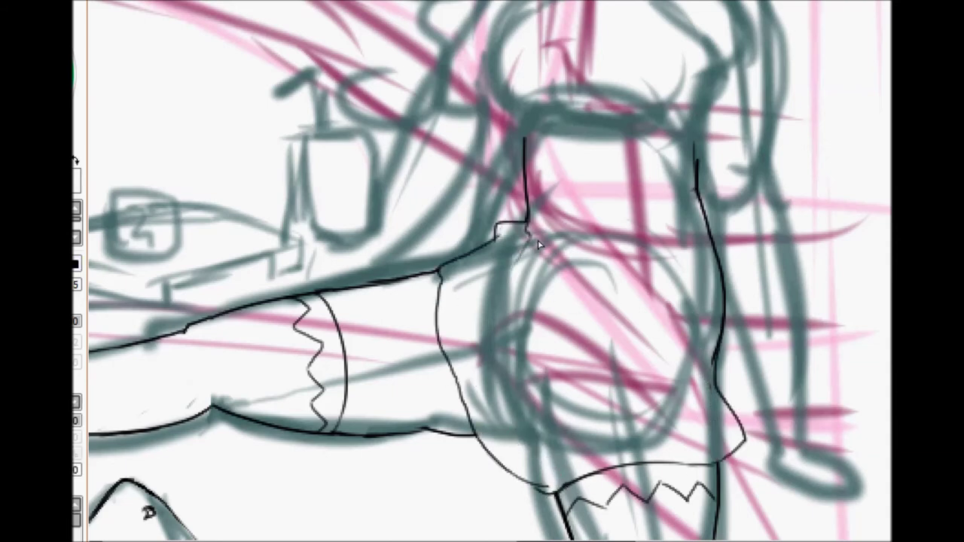
Ink the skirt's zigzag hem, its inner fold lines and its left outline
left_click_drag(561, 256, 526, 387)
left_click_drag(602, 283, 587, 399)
left_click_drag(663, 293, 584, 403)
left_click_drag(704, 286, 681, 391)
left_click_drag(712, 361, 685, 429)
left_click_drag(497, 230, 470, 301)
mouse_move(440, 277)
left_mouse_down()
mouse_move(435, 369)
mouse_move(542, 489)
left_mouse_up()
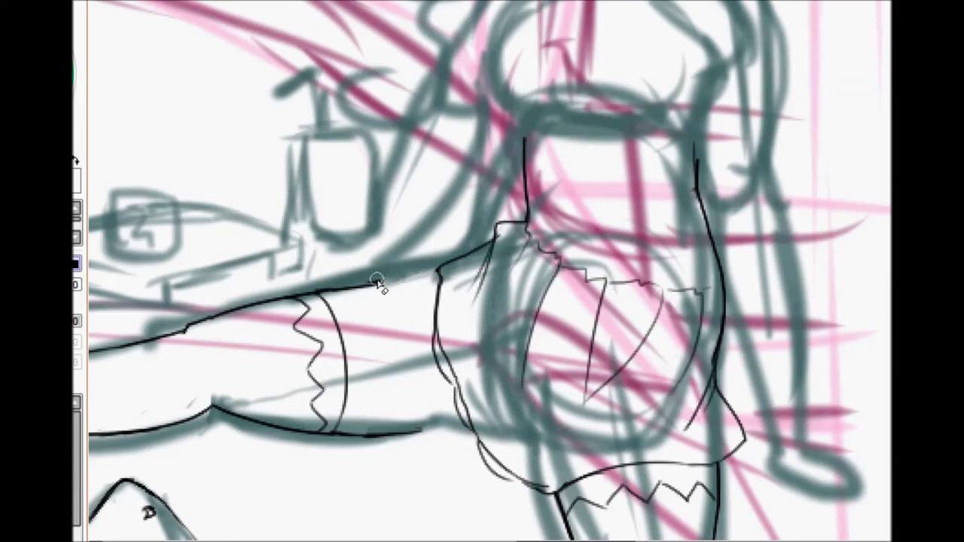
Add wavy skirt ruffles, the waistband top edge and the bodice button placket lines
left_click_drag(427, 361, 472, 456)
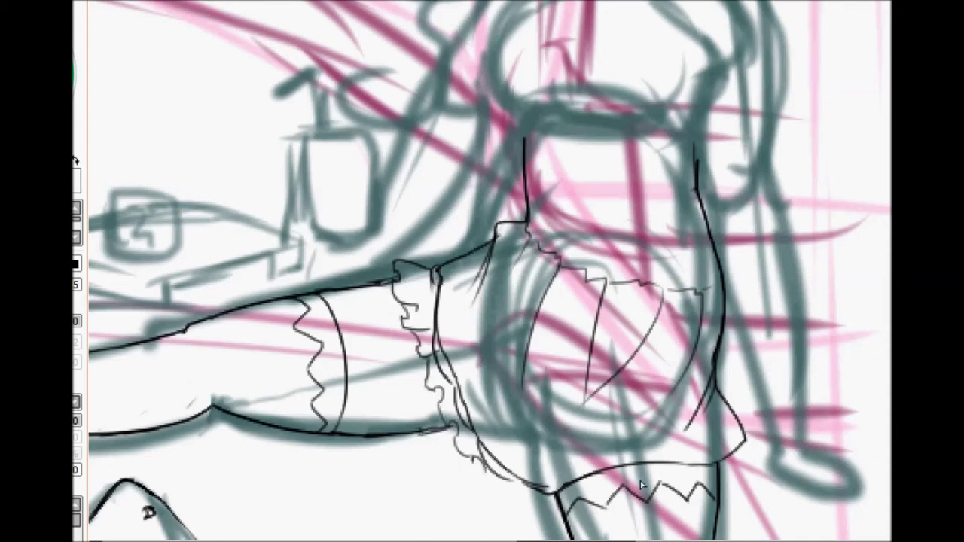
left_click_drag(557, 497, 591, 487)
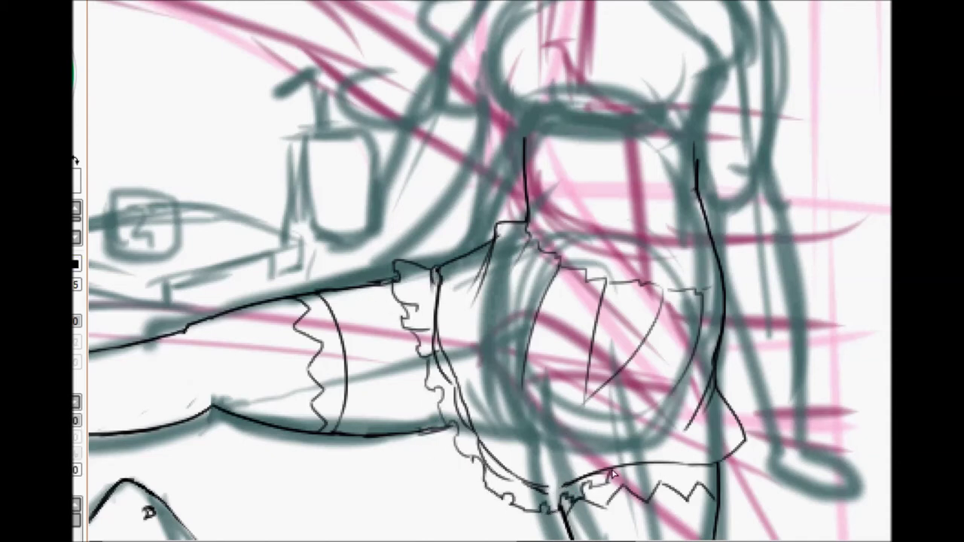
scroll(725, 365, "down", 3)
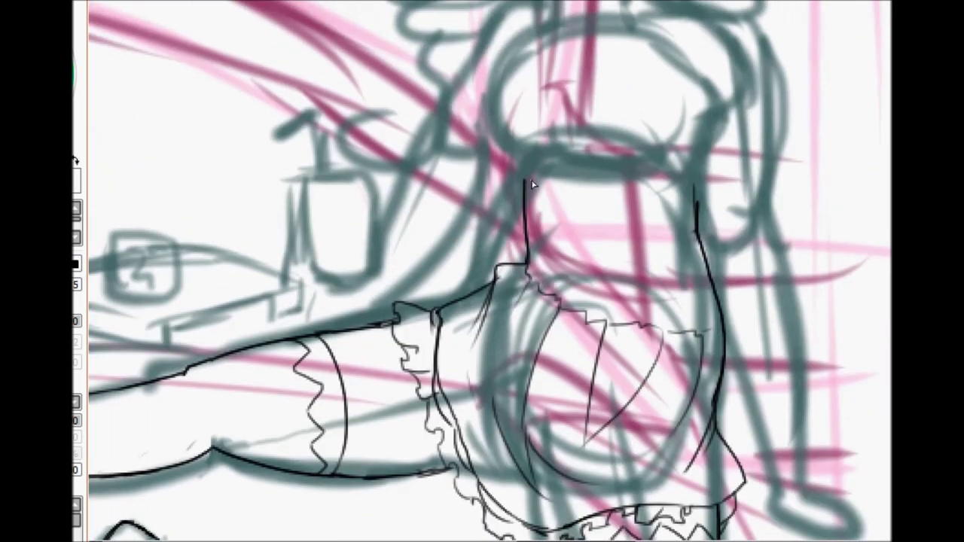
left_click_drag(526, 180, 682, 187)
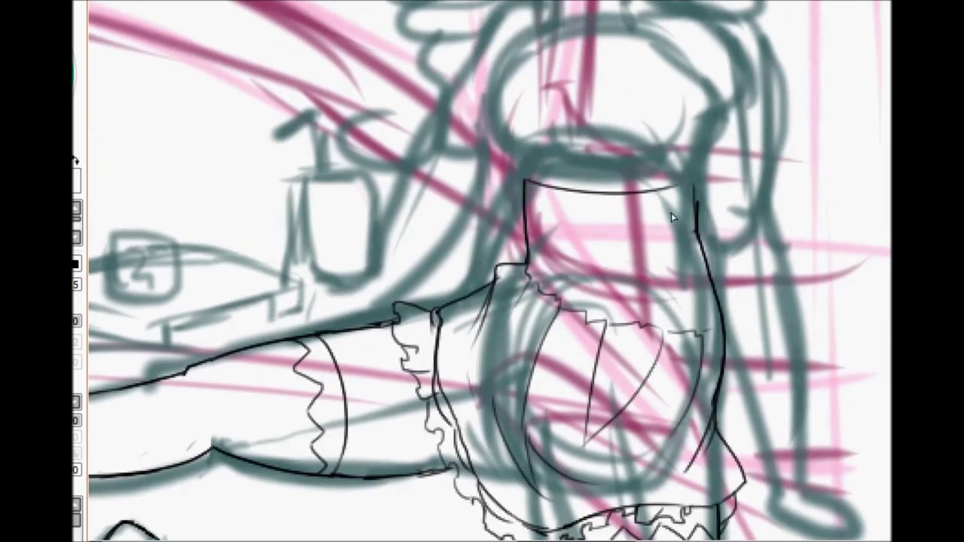
mouse_move(598, 304)
left_mouse_down()
mouse_move(598, 196)
mouse_move(586, 309)
left_mouse_up()
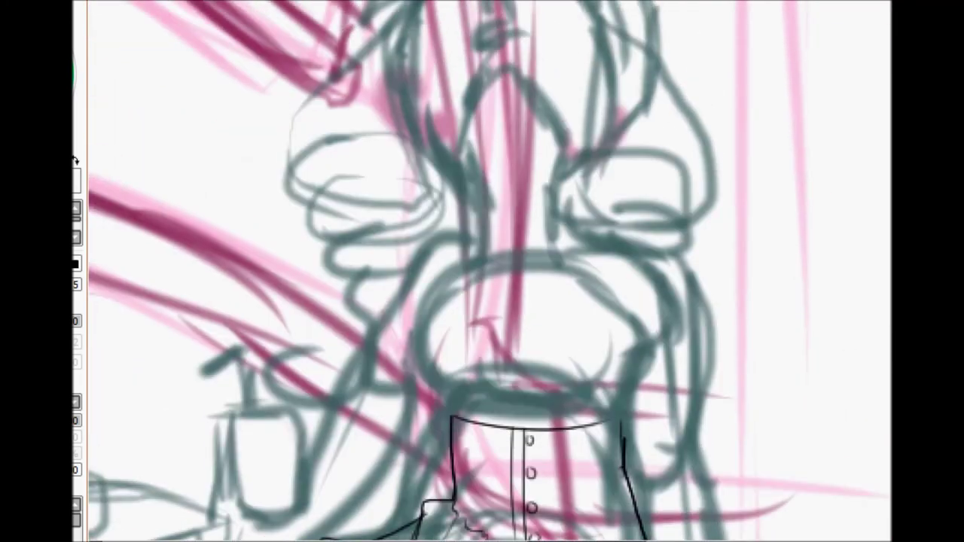
Ink the bodice's curved neckline and both of its sides
scroll(486, 296, "down", 1)
left_click_drag(455, 297, 514, 348)
left_click_drag(515, 346, 591, 294)
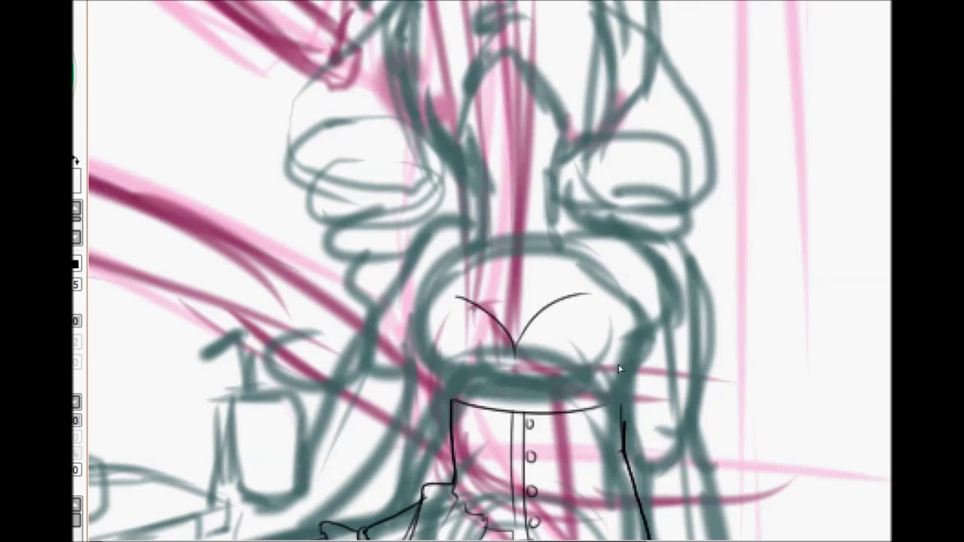
left_click_drag(443, 395, 435, 309)
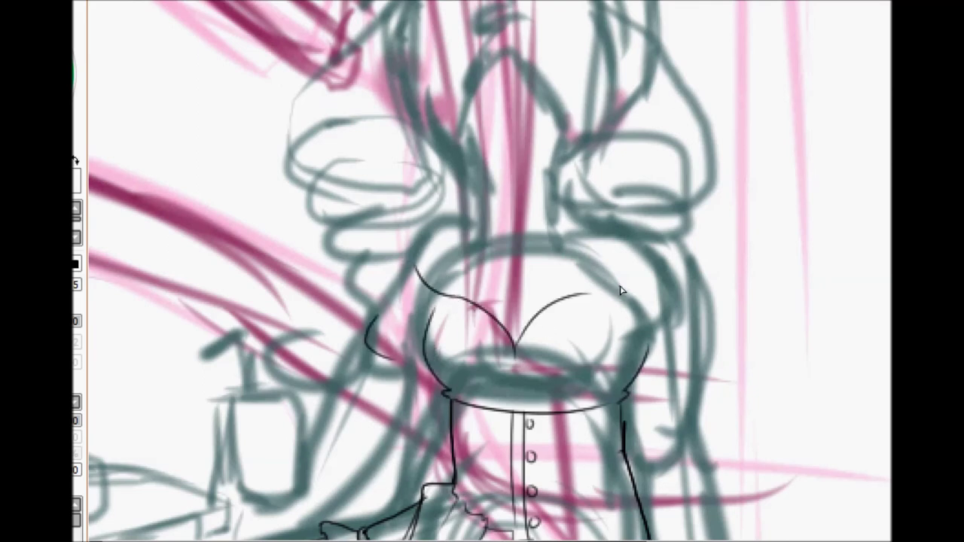
mouse_move(603, 292)
left_mouse_down()
mouse_move(702, 283)
mouse_move(708, 324)
left_mouse_up()
left_click_drag(407, 260, 394, 297)
left_click_drag(708, 320, 698, 446)
Ink the short sleeve with fold hatching and its lower edge
scroll(411, 307, "down", 5)
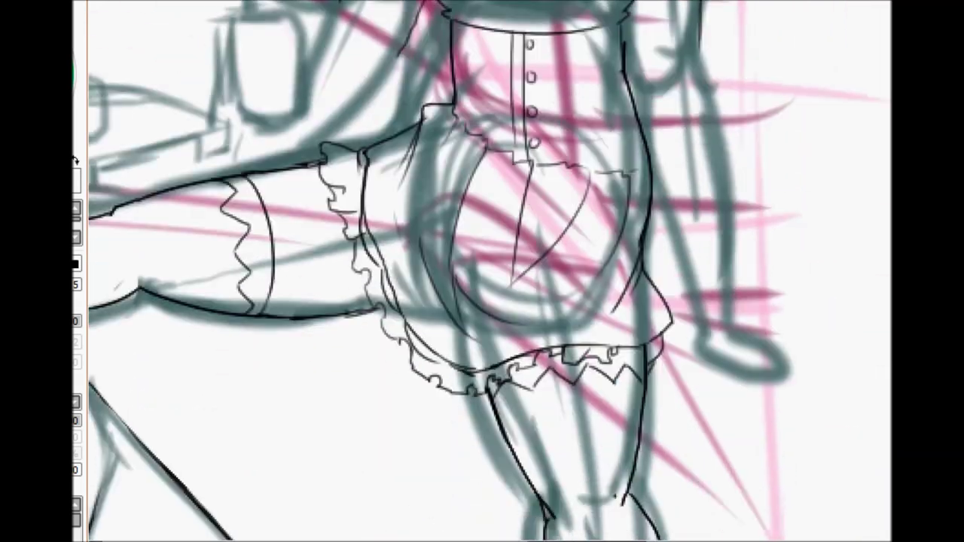
scroll(410, 307, "up", 4)
scroll(410, 307, "up", 1)
scroll(701, 364, "down", 2)
mouse_move(706, 233)
left_mouse_down()
mouse_move(730, 317)
mouse_move(711, 305)
left_mouse_up()
left_click_drag(678, 326, 714, 311)
left_click_drag(646, 305, 664, 285)
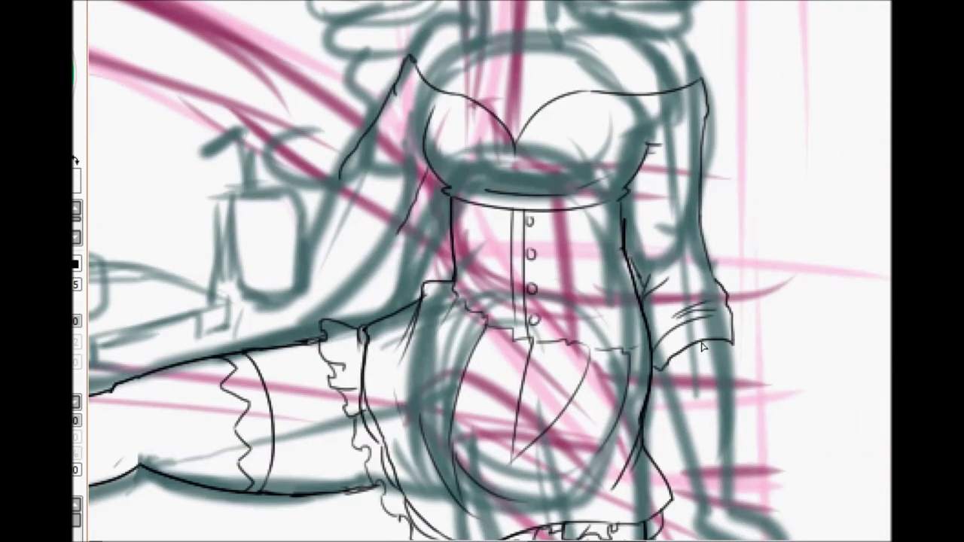
Ink the right arm outline down to the hand and its fingertips
scroll(701, 346, "down", 1)
left_click_drag(664, 293, 700, 423)
left_click_drag(729, 265, 730, 431)
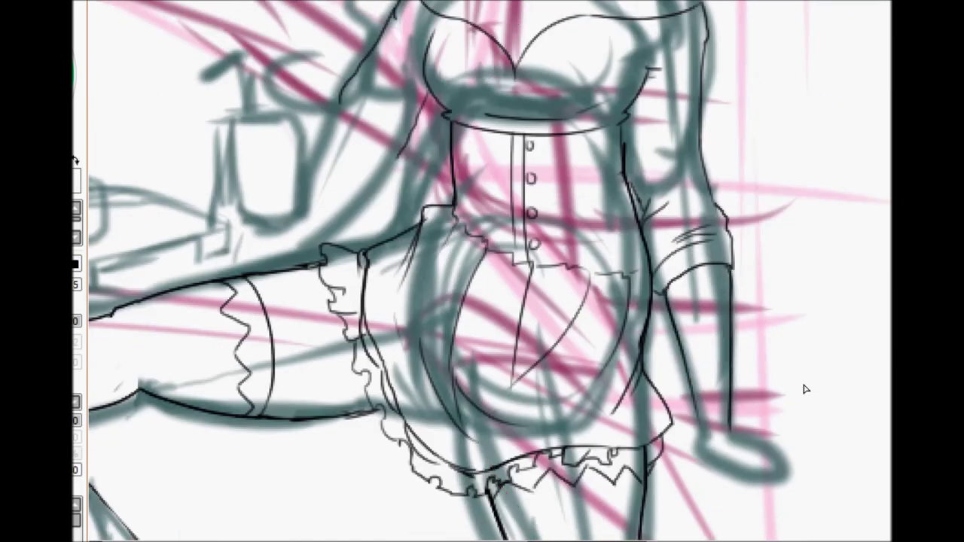
scroll(805, 390, "right", 2)
left_click_drag(617, 56, 612, 127)
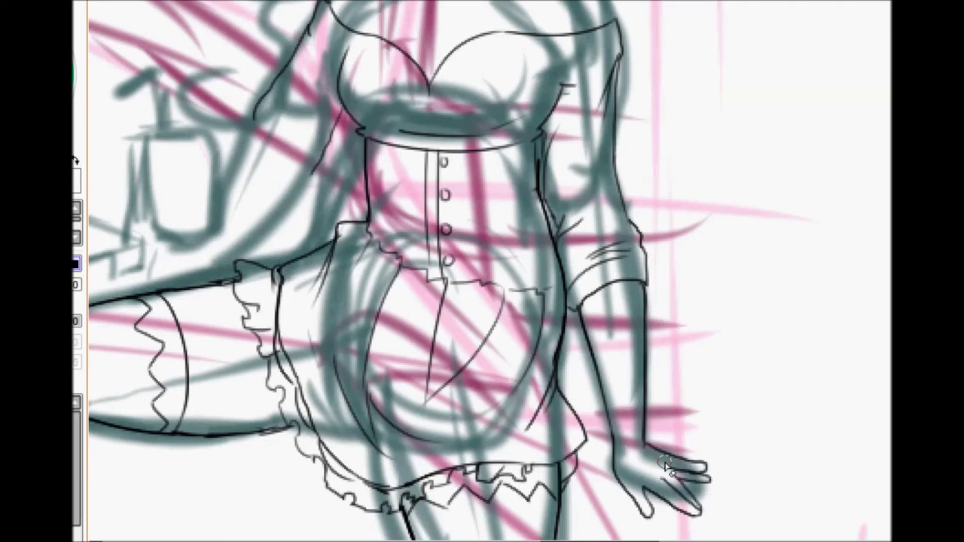
left_click_drag(665, 465, 709, 478)
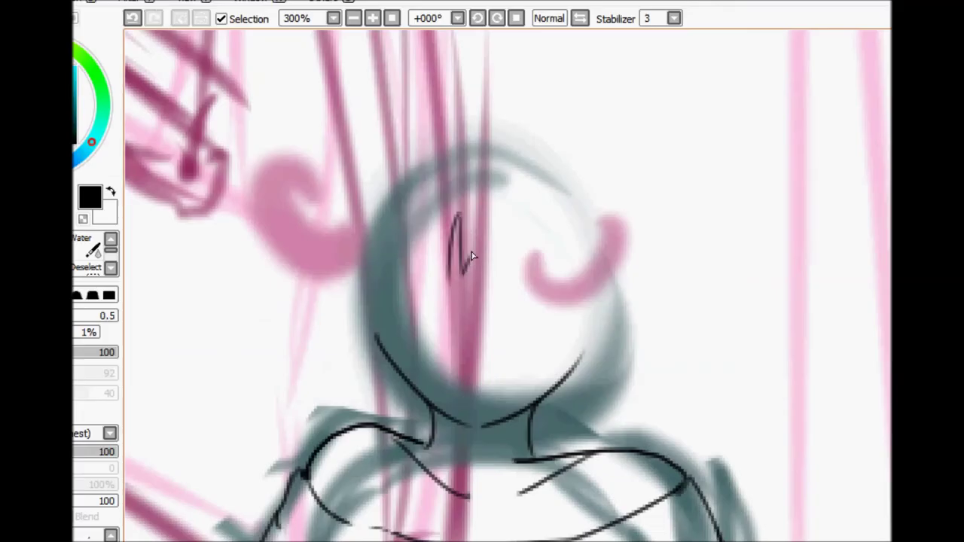
Ink the background girl's spiky bangs, right jawline and cheek hatching
left_click_drag(469, 257, 561, 316)
left_click_drag(442, 271, 407, 302)
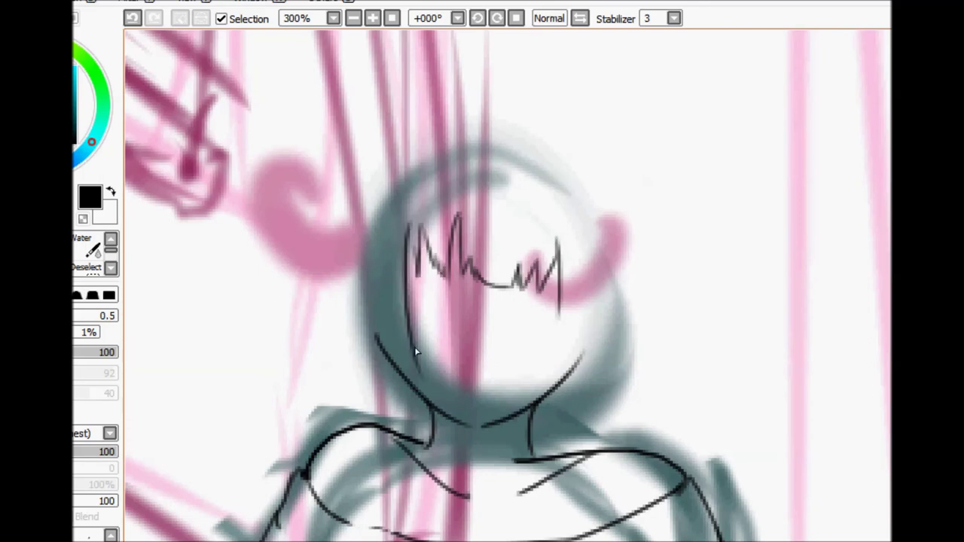
left_click_drag(560, 295, 543, 373)
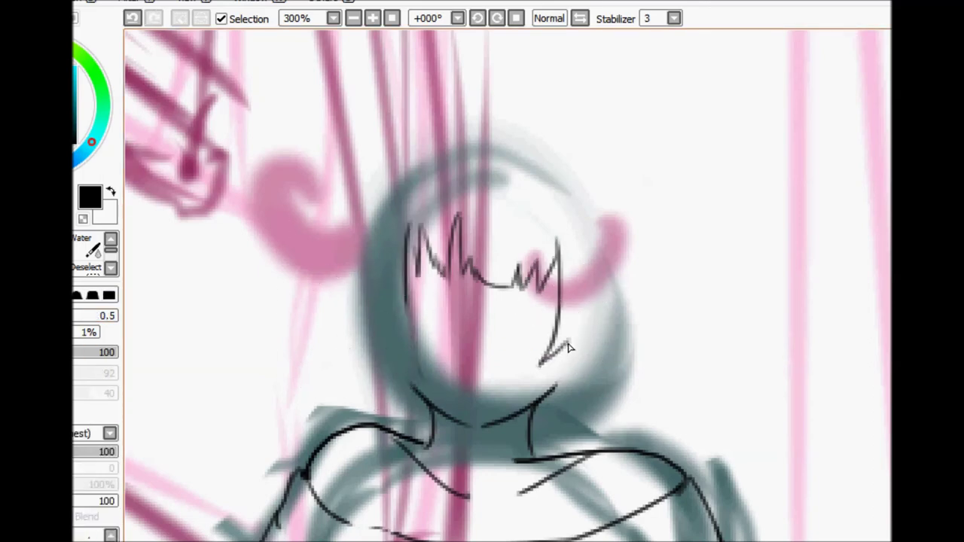
left_click_drag(405, 298, 419, 371)
mouse_move(498, 325)
left_mouse_down()
mouse_move(538, 332)
mouse_move(542, 348)
mouse_move(558, 316)
left_mouse_up()
key("ctrl+z")
key("ctrl+z")
key("ctrl+z")
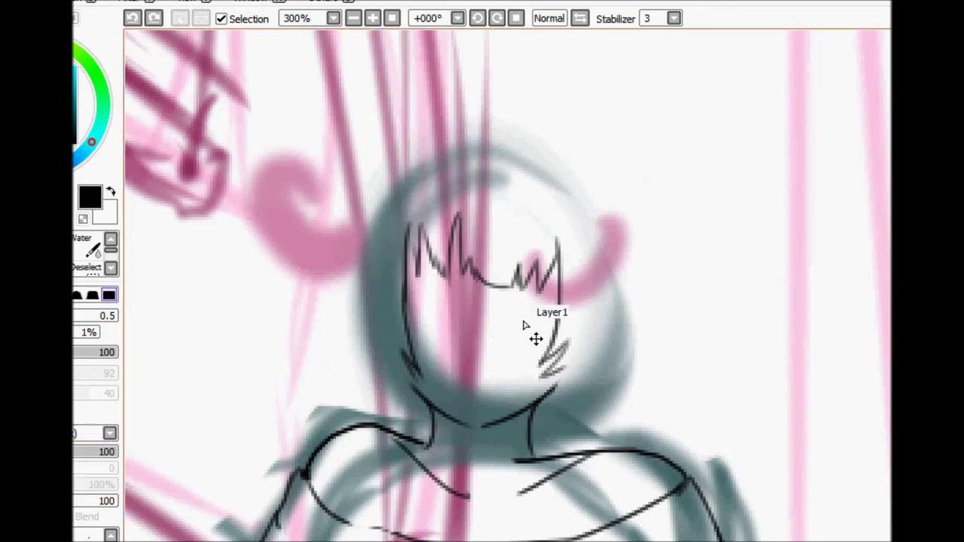
Draw both eyes and the nose on the background girl's face
left_click_drag(509, 322, 562, 325)
mouse_move(461, 316)
left_mouse_down()
mouse_move(413, 304)
mouse_move(426, 293)
left_mouse_up()
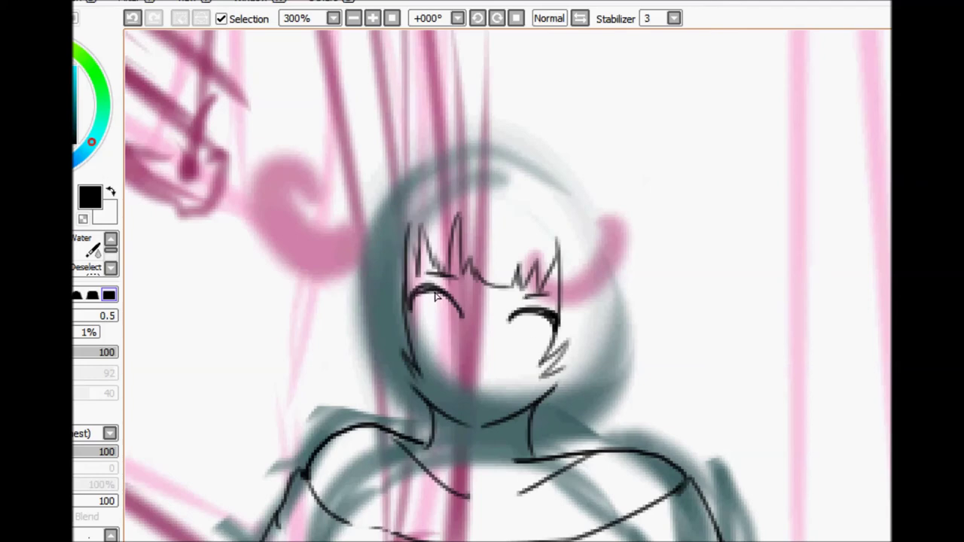
key("ctrl+z")
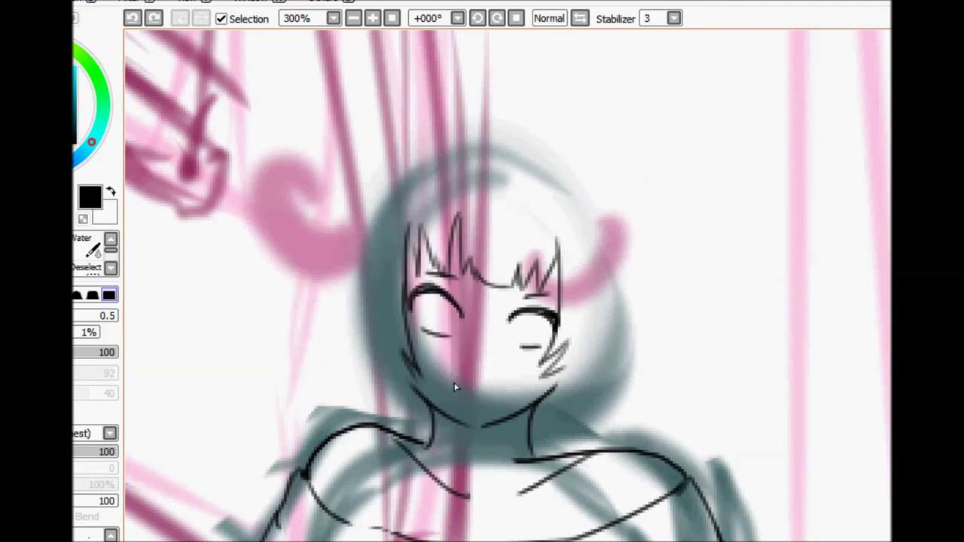
key("ctrl+z")
left_click_drag(480, 355, 486, 365)
left_click_drag(414, 301, 453, 297)
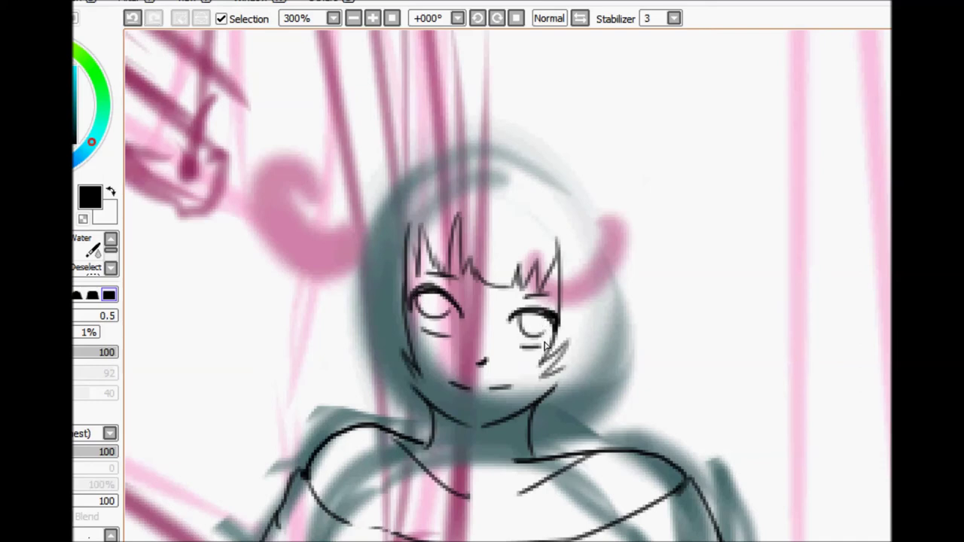
Ink the spiky hair strands on both sides and the curly outline of the head
left_click_drag(607, 244, 655, 302)
left_click_drag(358, 227, 317, 367)
key("ctrl+z")
key("ctrl+z")
key("ctrl+z")
left_click_drag(360, 217, 309, 260)
left_click_drag(360, 219, 348, 332)
key("ctrl+z")
key("ctrl+z")
mouse_move(322, 255)
left_mouse_down()
mouse_move(344, 385)
mouse_move(417, 422)
left_mouse_up()
left_click_drag(633, 412, 663, 280)
mouse_move(351, 263)
left_mouse_down()
mouse_move(391, 131)
mouse_move(547, 157)
mouse_move(640, 298)
left_mouse_up()
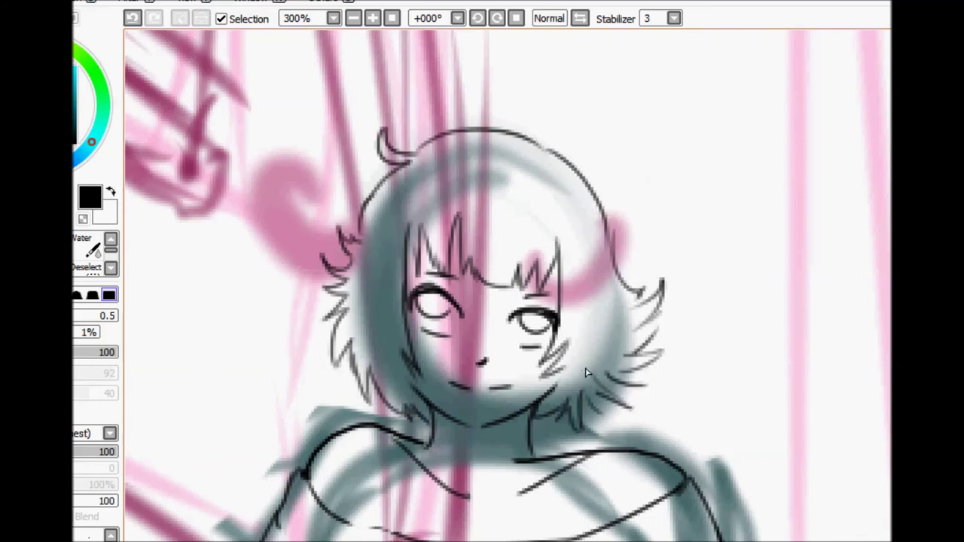
left_click_drag(595, 264, 581, 360)
left_click_drag(386, 267, 393, 354)
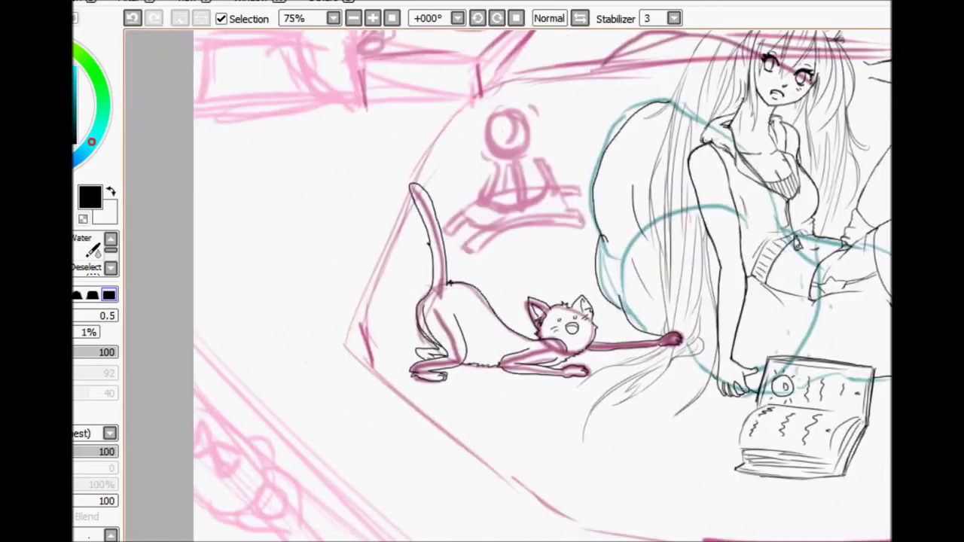
Move to the orb stand and ink the orb outline and the stand's centre leg
left_click_drag(539, 509, 445, 508)
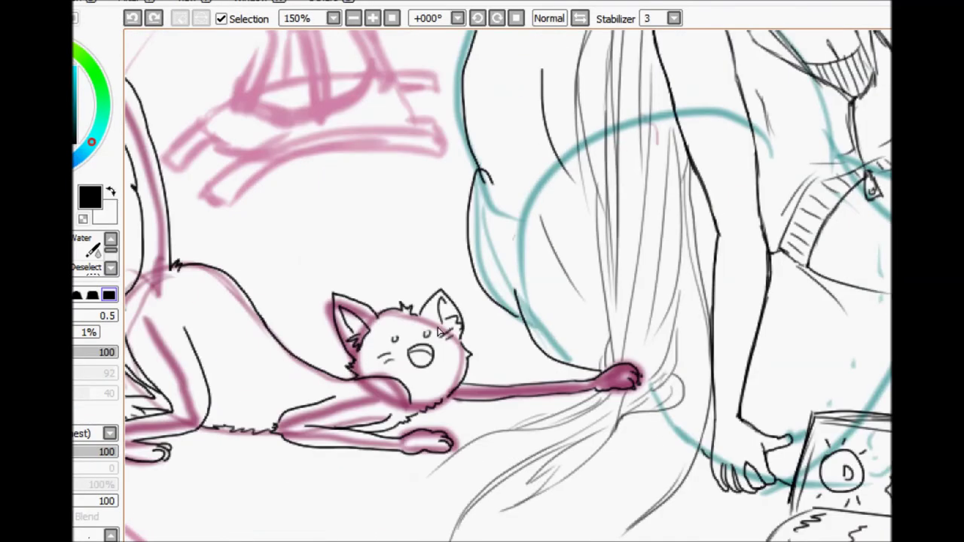
scroll(482, 287, "up", 5)
mouse_move(298, 139)
left_mouse_down()
mouse_move(294, 201)
mouse_move(273, 168)
left_mouse_up()
key("ctrl+z")
key("ctrl+z")
left_click_drag(303, 250, 314, 318)
left_click_drag(315, 254, 327, 346)
key("ctrl+z")
Ink the stand's left and right legs and the curved top of the base
key("ctrl+z")
left_click_drag(234, 319, 268, 260)
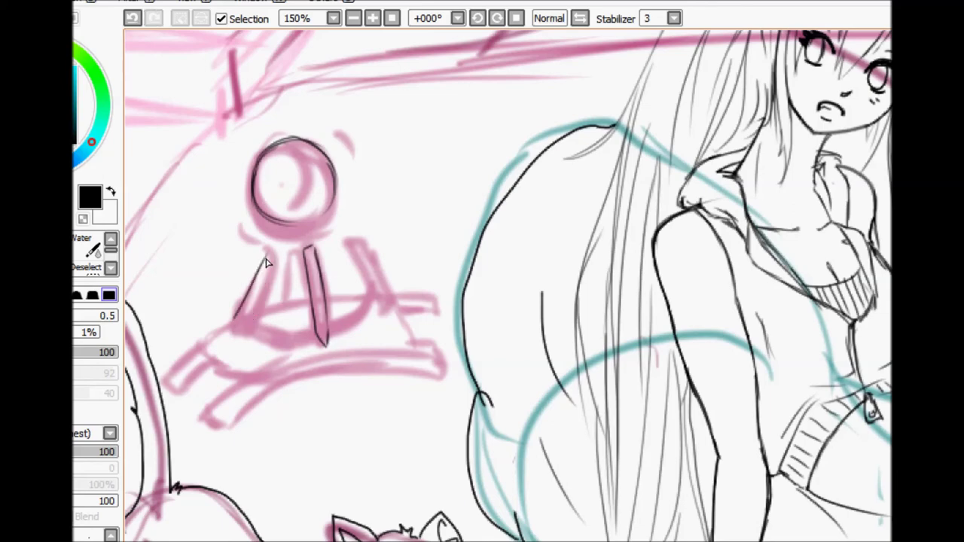
key("ctrl+z")
left_click_drag(238, 317, 254, 326)
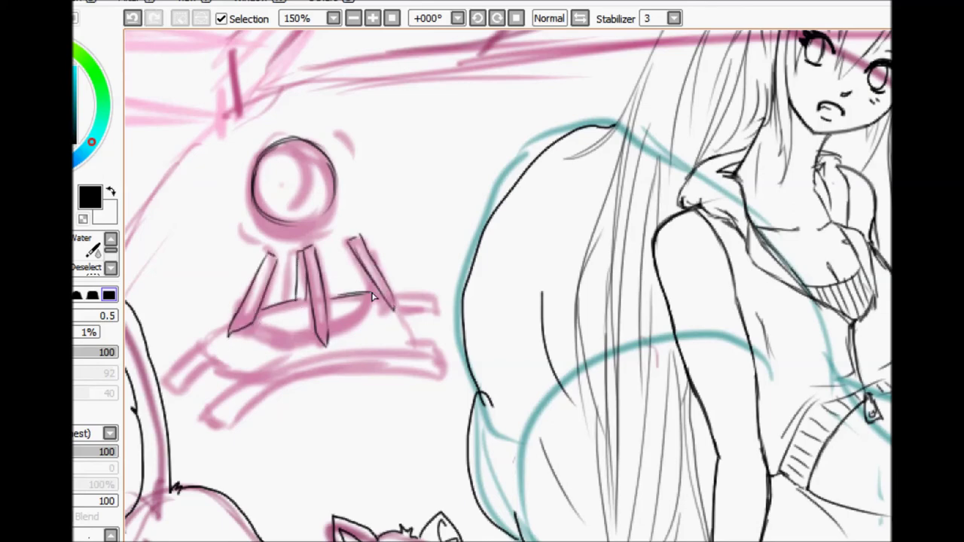
key("ctrl+z")
mouse_move(241, 336)
left_mouse_down()
mouse_move(301, 339)
mouse_move(363, 323)
left_mouse_up()
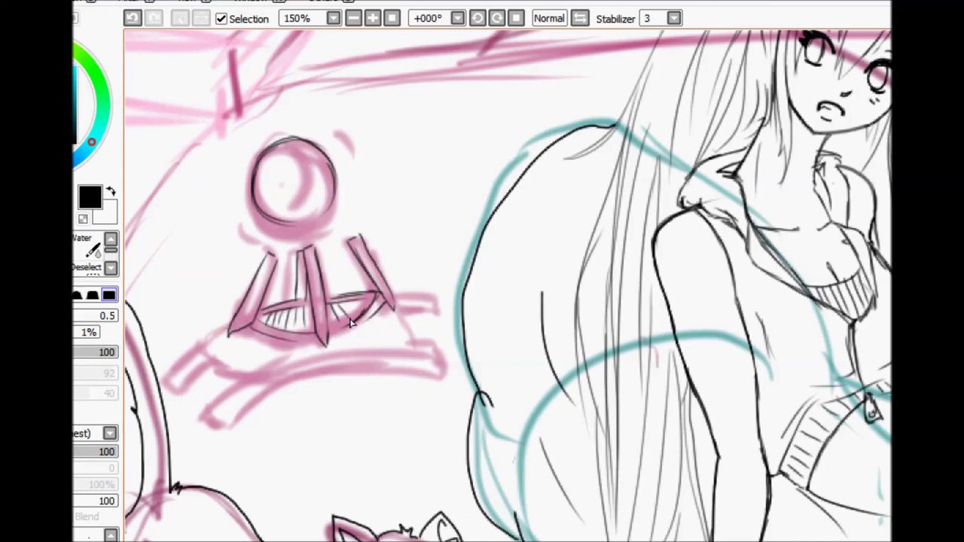
left_click_drag(258, 367, 389, 345)
key("ctrl+z")
Ink the base's upper and lower edges and hatch the shadow under the stand
left_click_drag(411, 300, 395, 339)
left_click_drag(260, 377, 417, 346)
key("ctrl+z")
left_click_drag(264, 375, 204, 424)
left_click_drag(298, 373, 233, 424)
left_click_drag(305, 374, 446, 378)
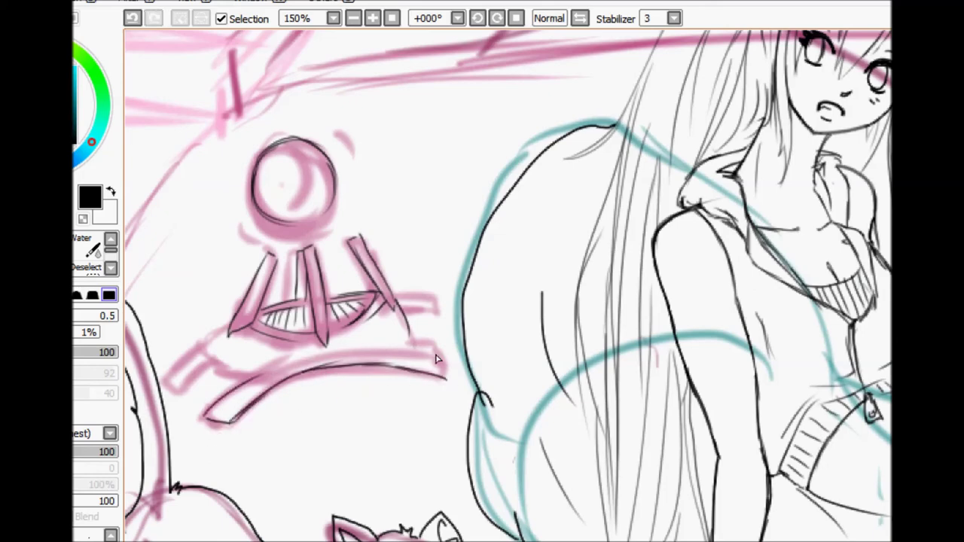
left_click_drag(411, 351, 230, 401)
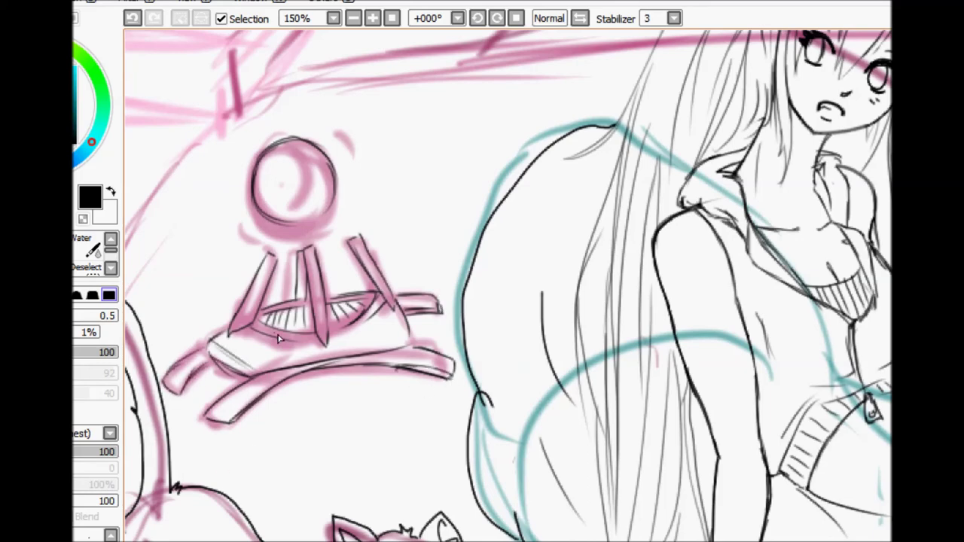
mouse_move(337, 356)
left_mouse_down()
mouse_move(259, 376)
mouse_move(399, 362)
left_mouse_up()
key("e")
Zoom out to review the whole scene, then zoom in on the framed sign
key("b")
key("minus")
key("minus")
key("minus")
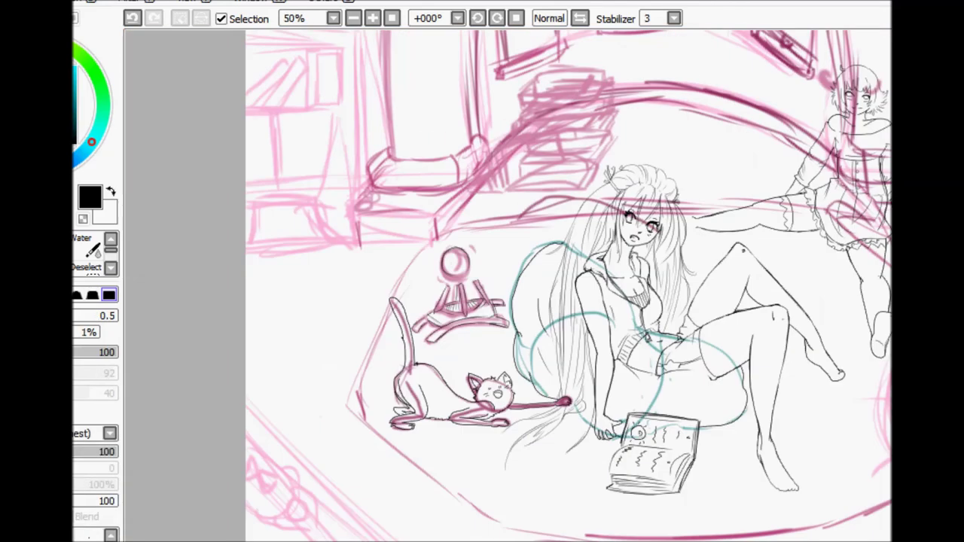
scroll(527, 489, "right", 3)
scroll(527, 527, "right", 4)
scroll(478, 490, "left", 4)
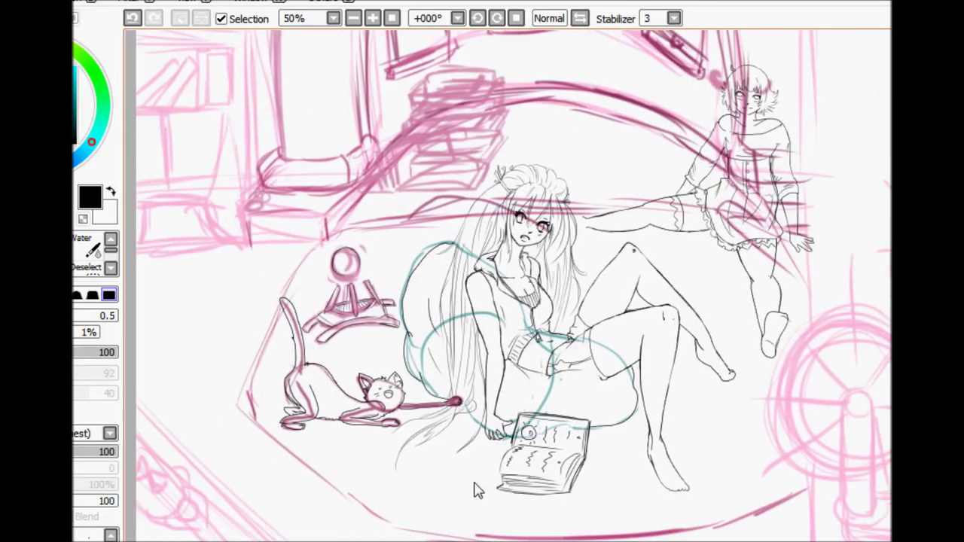
scroll(419, 456, "left", 5)
scroll(420, 457, "down", 3)
scroll(420, 456, "up", 6)
key("plus")
key("plus")
key("plus")
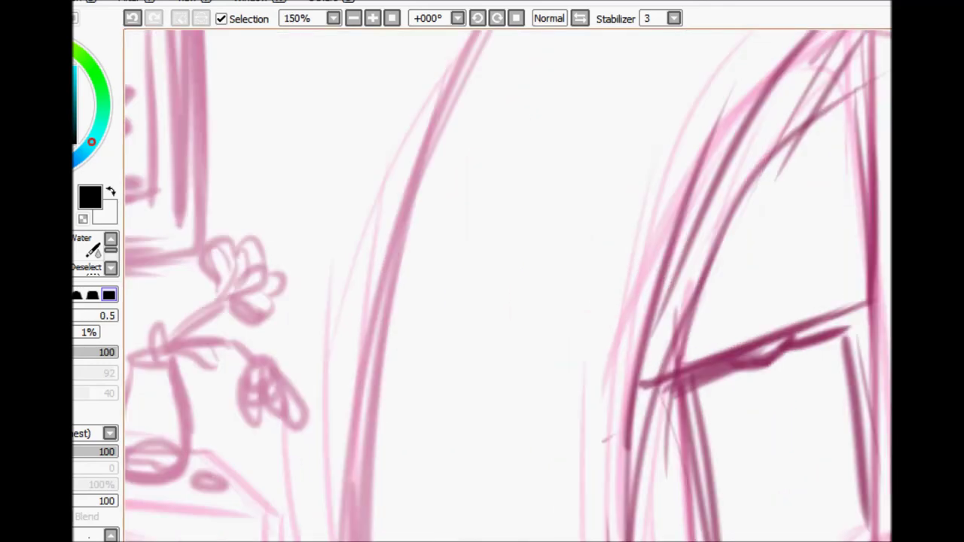
Ink the sign frame's right edge, undoing misplaced strokes
scroll(419, 456, "left", 4)
left_click_drag(537, 75, 550, 269)
key("ctrl+z")
left_click_drag(575, 65, 575, 344)
left_click_drag(586, 239, 577, 380)
key("ctrl+z")
Ink the frame's bottom, inner right and top edges
left_click_drag(310, 444, 527, 426)
left_click_drag(311, 397, 527, 390)
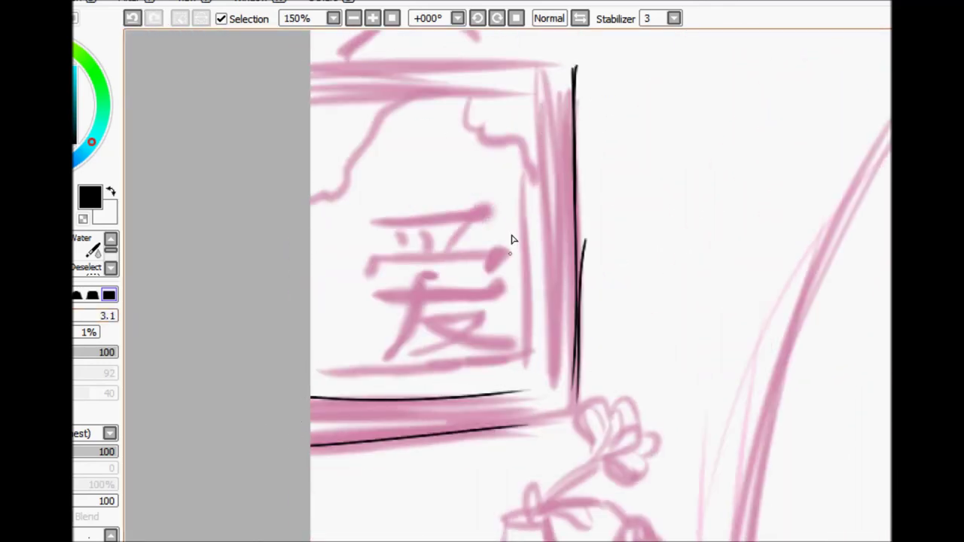
left_click_drag(542, 113, 547, 298)
left_click_drag(549, 332, 549, 365)
left_click_drag(310, 96, 539, 92)
left_click_drag(311, 58, 575, 51)
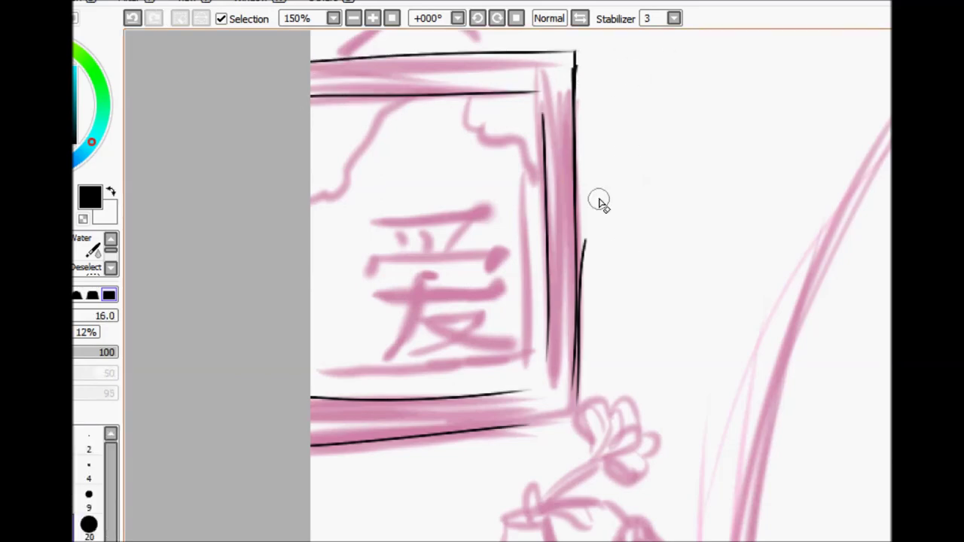
left_click_drag(310, 445, 527, 426)
key("ctrl+z")
Ink the top stroke and diagonal of 爱, plus the letter L
left_click_drag(366, 222, 461, 216)
key("ctrl+z")
left_click_drag(366, 222, 491, 211)
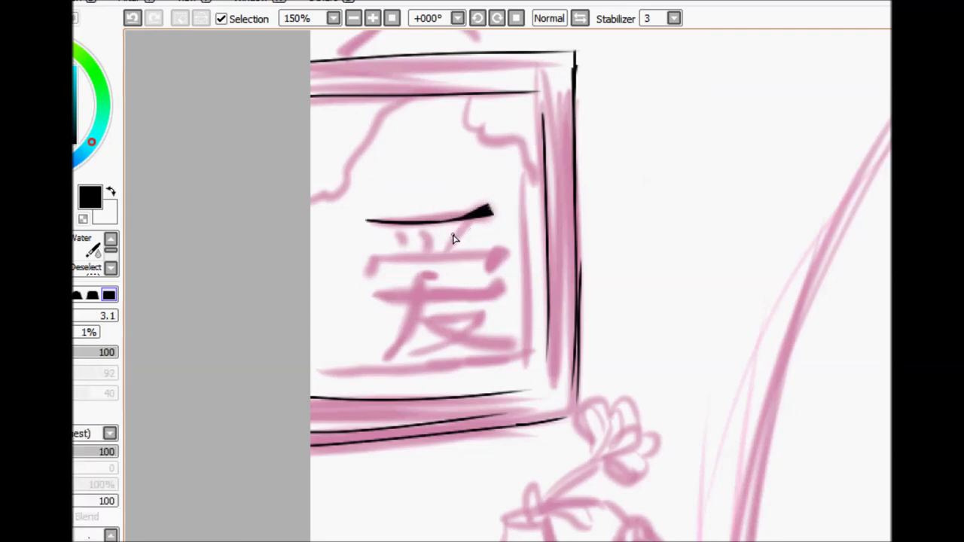
left_click_drag(488, 213, 438, 263)
mouse_move(369, 261)
left_mouse_down()
mouse_move(365, 278)
mouse_move(441, 256)
mouse_move(484, 276)
left_mouse_up()
key("ctrl+z")
left_click_drag(320, 215, 339, 238)
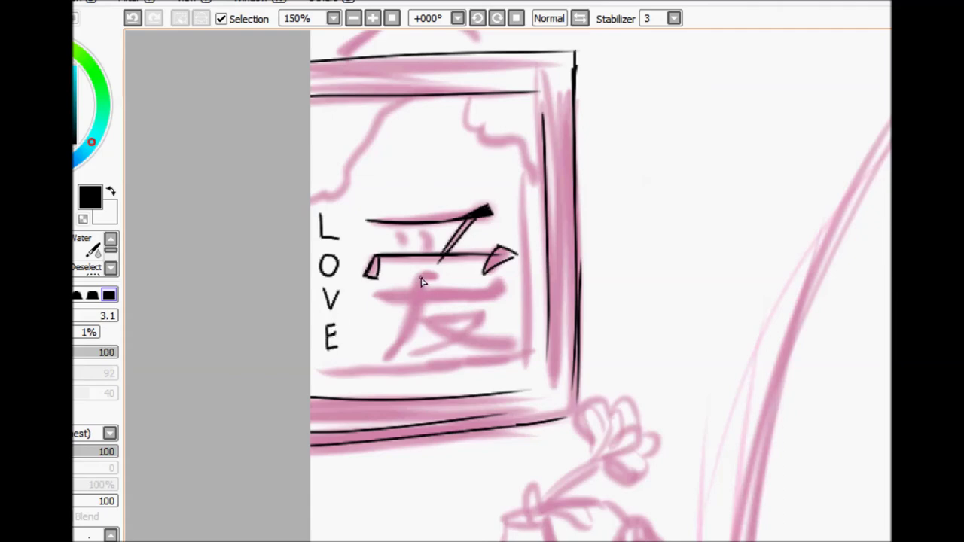
Ink the wide bar of 爱 and the 又 strokes beneath it, redoing mistakes
mouse_move(418, 274)
left_mouse_down()
mouse_move(383, 360)
mouse_move(435, 276)
mouse_move(503, 261)
left_mouse_up()
key("ctrl+z")
left_click_drag(399, 234, 421, 256)
key("ctrl+z")
key("ctrl+z")
mouse_move(374, 294)
left_mouse_down()
mouse_move(497, 283)
mouse_move(492, 301)
left_mouse_up()
key("ctrl+z")
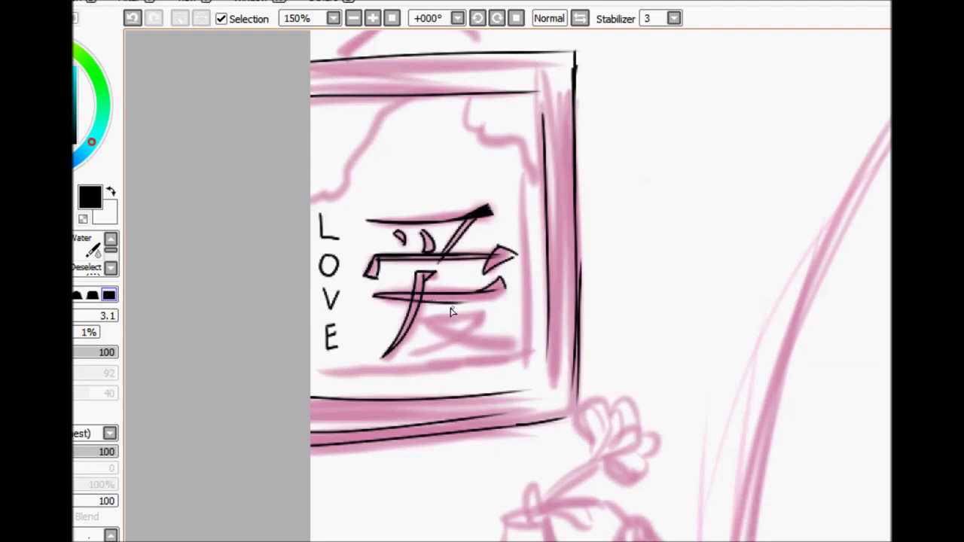
mouse_move(372, 296)
left_mouse_down()
mouse_move(471, 303)
mouse_move(509, 345)
left_mouse_up()
key("ctrl+z")
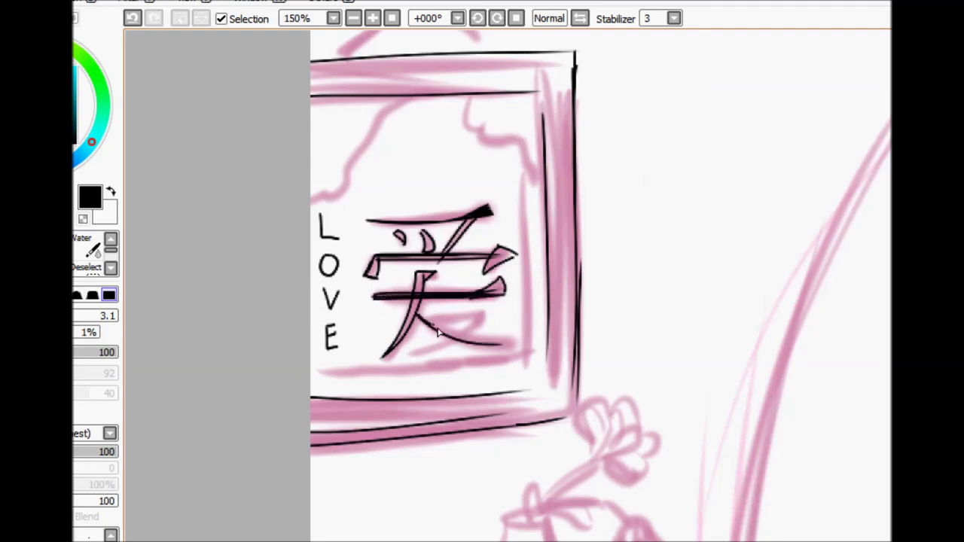
left_click_drag(424, 315, 413, 357)
Trace the frame's inner curves and ink the crescent hanging hook with its strings
key("ctrl+z")
left_click_drag(419, 313, 491, 324)
left_click_drag(341, 175, 403, 96)
left_click_drag(467, 90, 536, 302)
left_click_drag(312, 380, 483, 366)
scroll(329, 179, "up", 3)
mouse_move(321, 177)
left_mouse_down()
mouse_move(404, 128)
mouse_move(411, 138)
left_mouse_up()
left_click_drag(419, 127, 485, 161)
key("ctrl+z")
left_click_drag(418, 126, 486, 162)
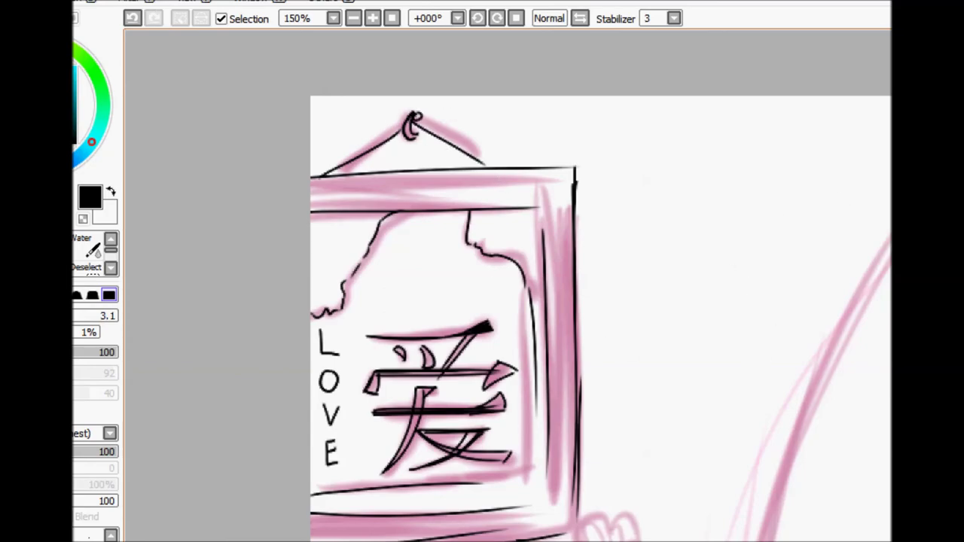
Begin handwriting 'Bye' left of the vase
scroll(824, 217, "down", 12)
scroll(824, 216, "up", 4)
left_click_drag(372, 304, 386, 354)
Finish the handwritten 'Bye' and draw a small heart after it
left_click_drag(414, 320, 450, 358)
left_click_drag(435, 325, 488, 315)
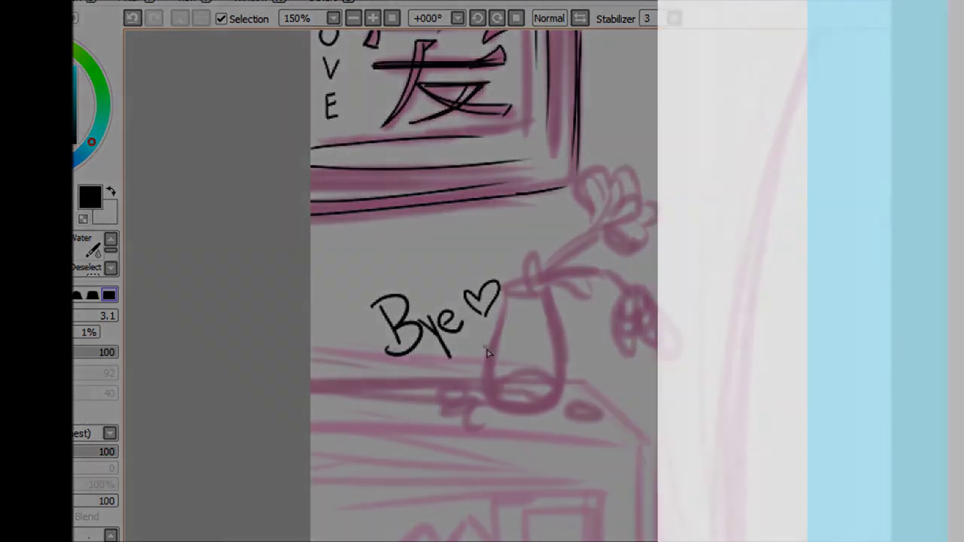